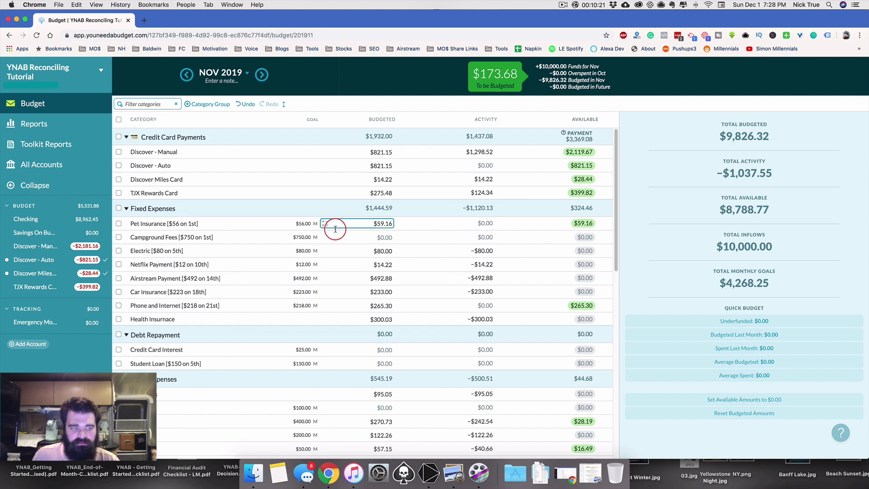
- Open the Discover - Manual register, begin reconciling it, then dismiss the balance question
left_click(45, 248)
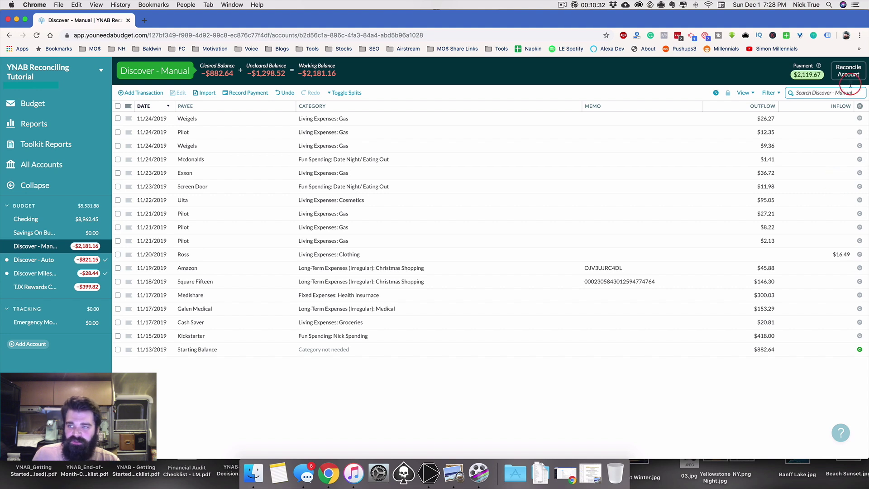
left_click(848, 74)
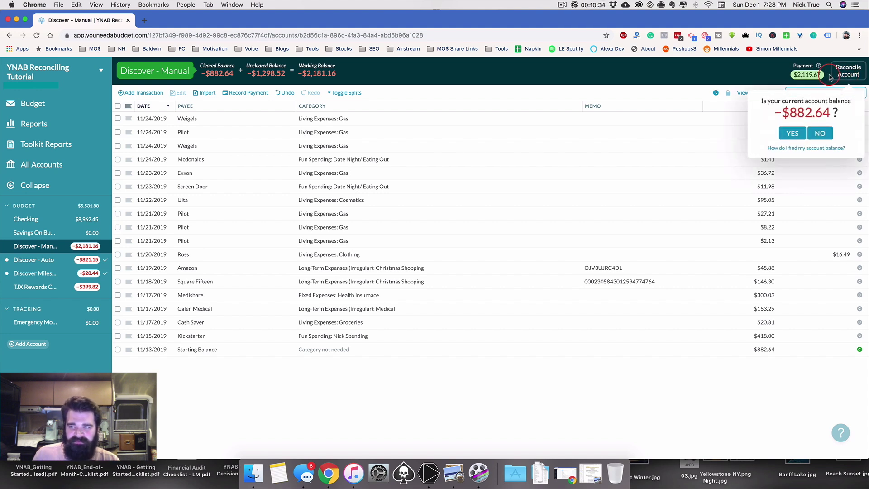
left_click(758, 71)
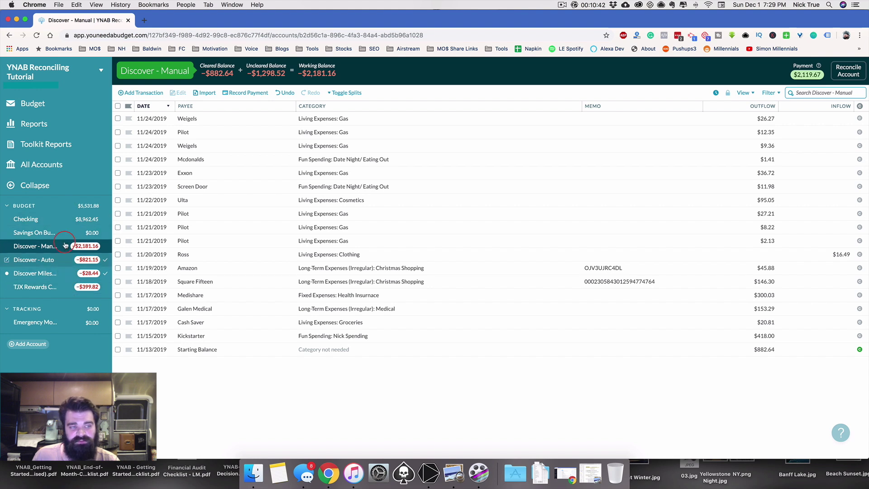
- Look over the November budget and Checking, then open the Discover Miles Card register
left_click(33, 103)
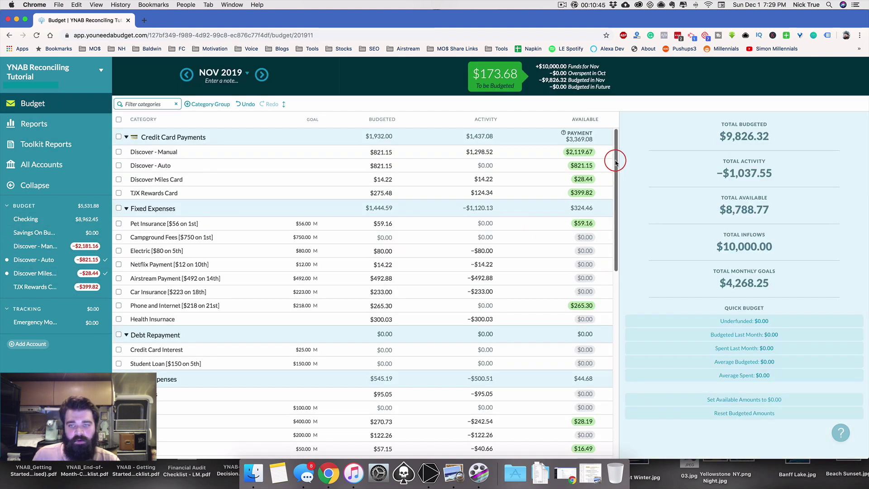
left_click_drag(617, 155, 605, 365)
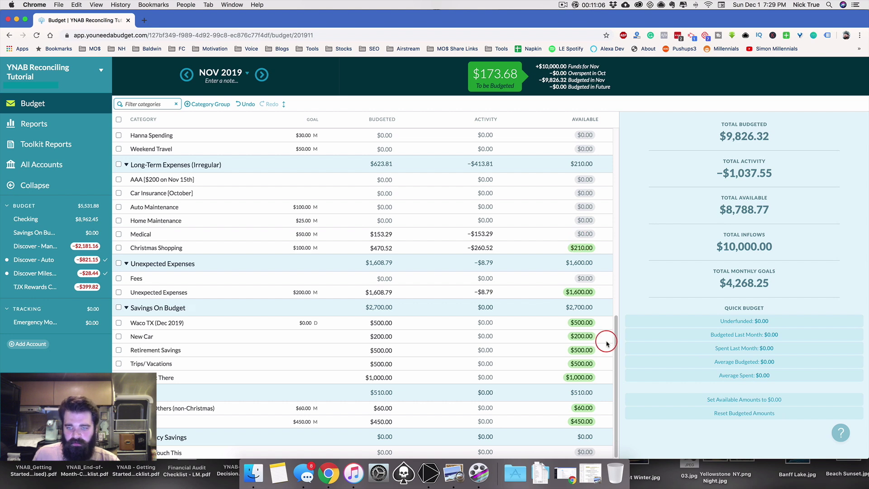
left_click_drag(612, 342, 616, 140)
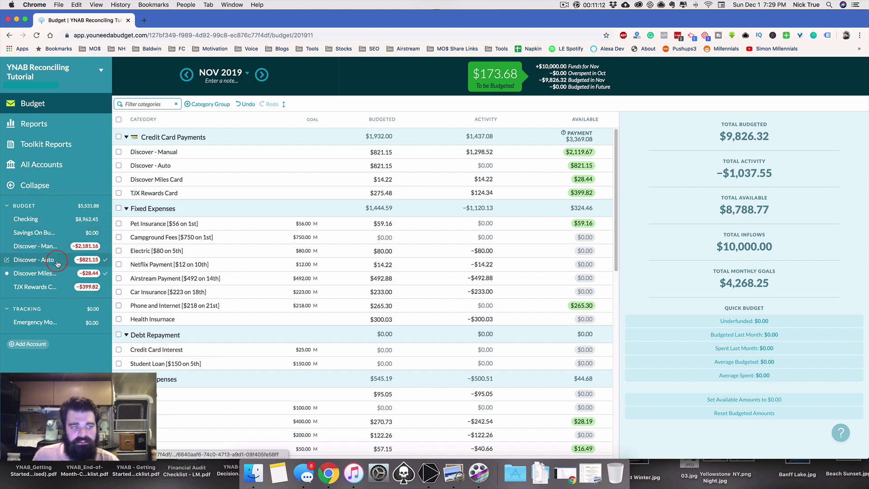
left_click(50, 219)
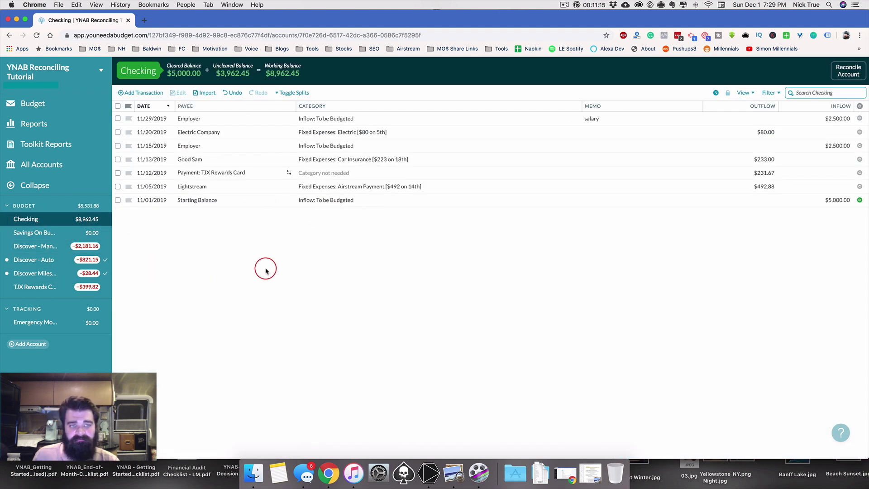
left_click(72, 105)
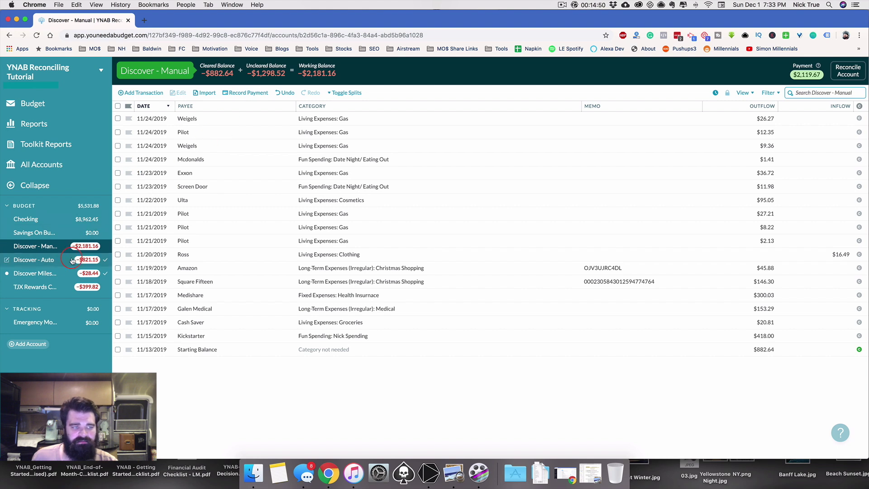
left_click(55, 273)
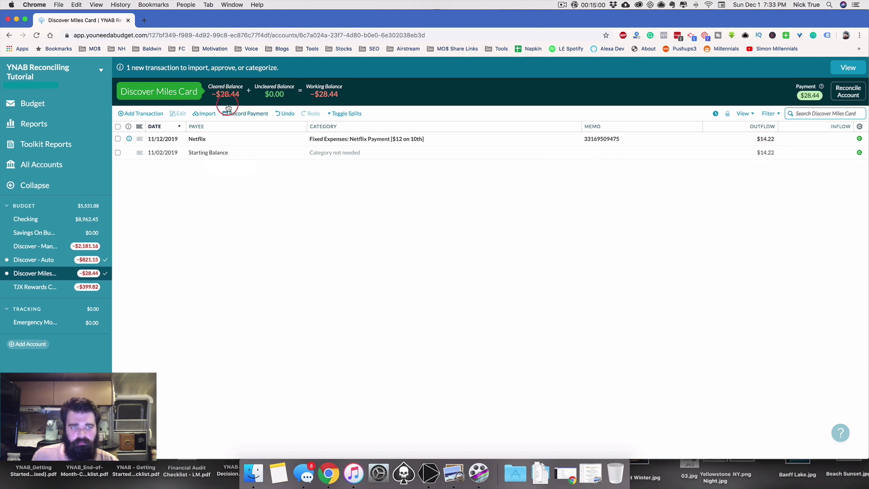
double_click(206, 81)
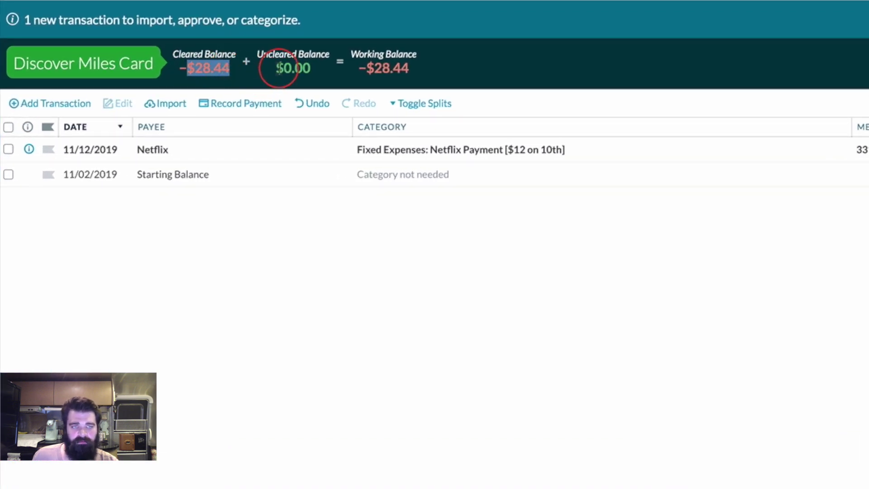
left_click_drag(277, 69, 413, 79)
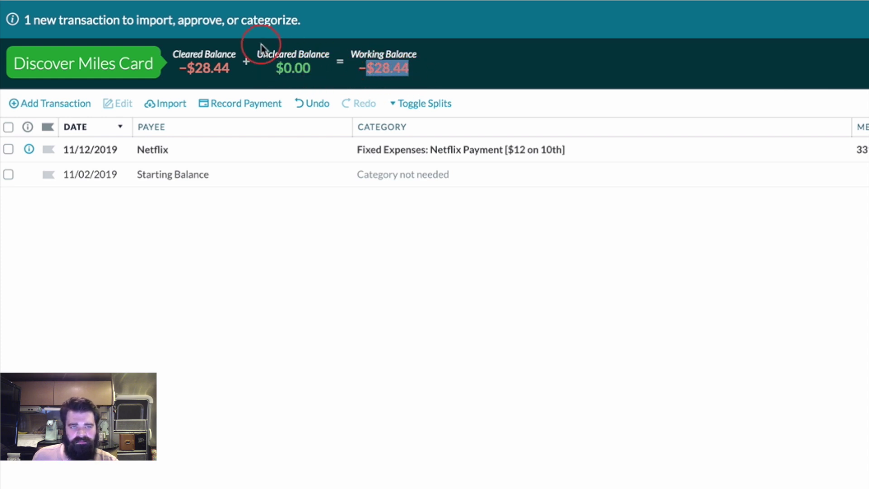
double_click(222, 70)
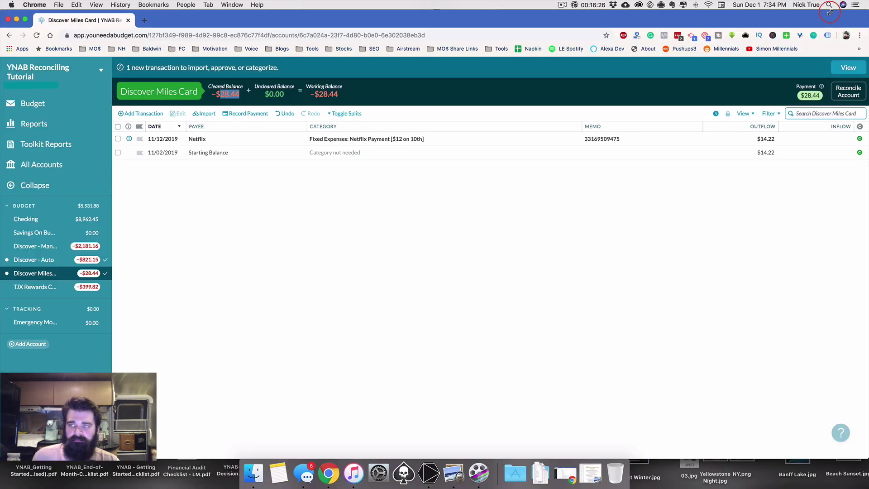
left_click_drag(830, 13, 498, 221)
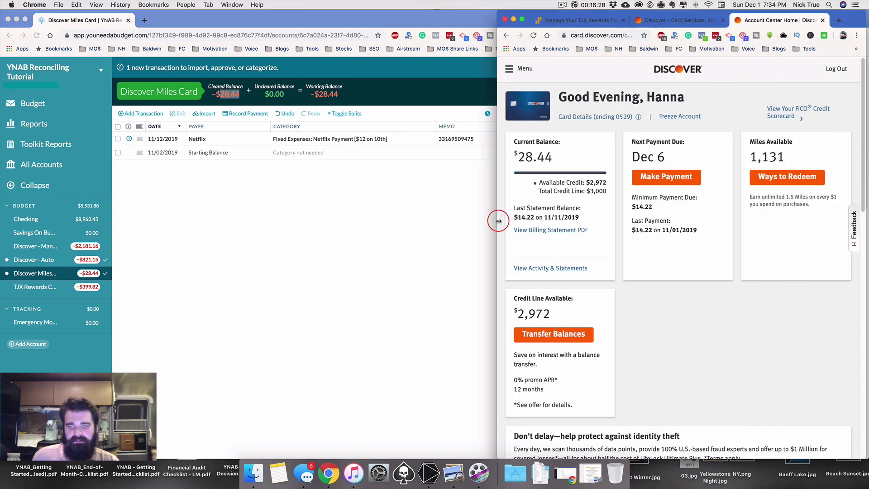
- View the Discover card's recent activity, then return to the Discover account home page
left_click(556, 268)
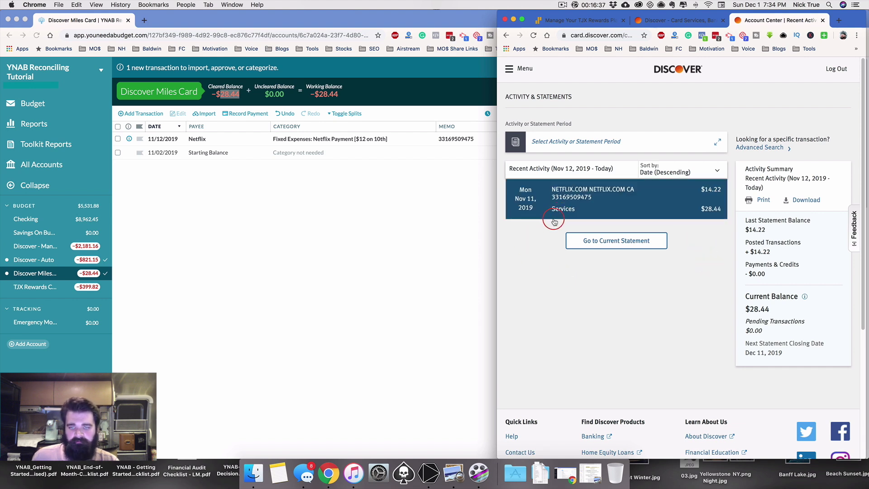
left_click(447, 209)
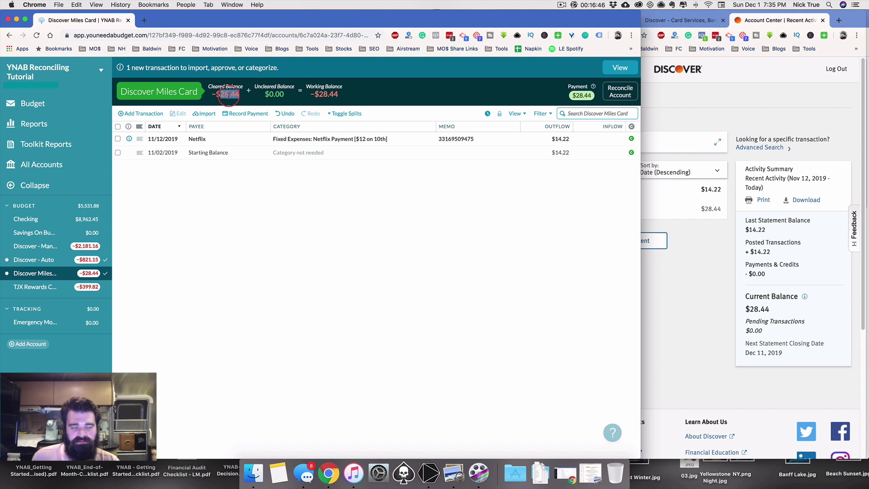
left_click(713, 92)
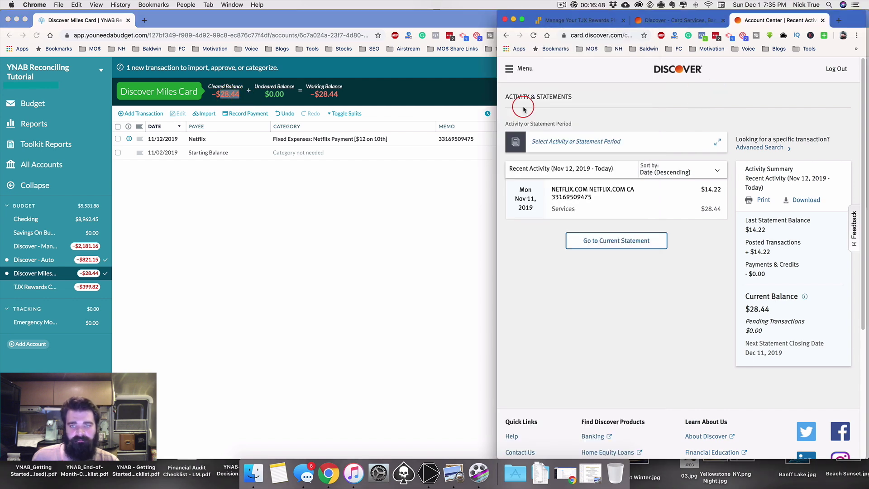
left_click(518, 71)
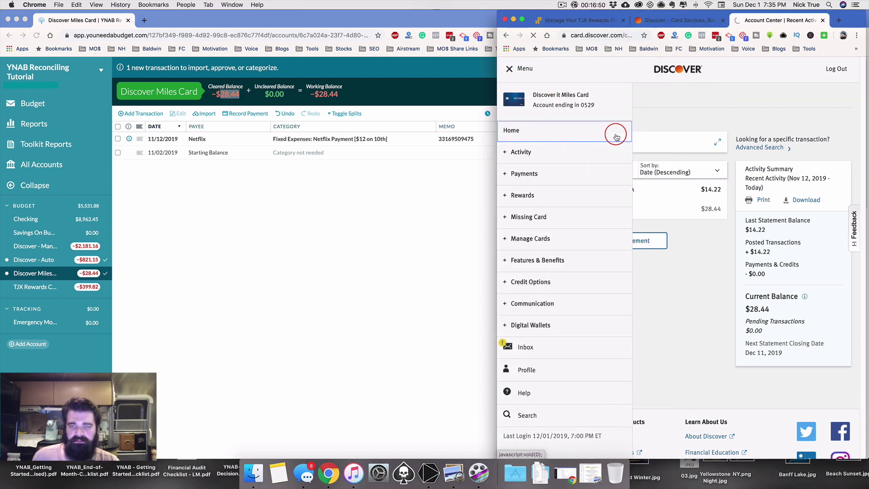
left_click(613, 132)
- Compare Discover's $28.44 current balance with the YNAB register's cleared balance
double_click(535, 156)
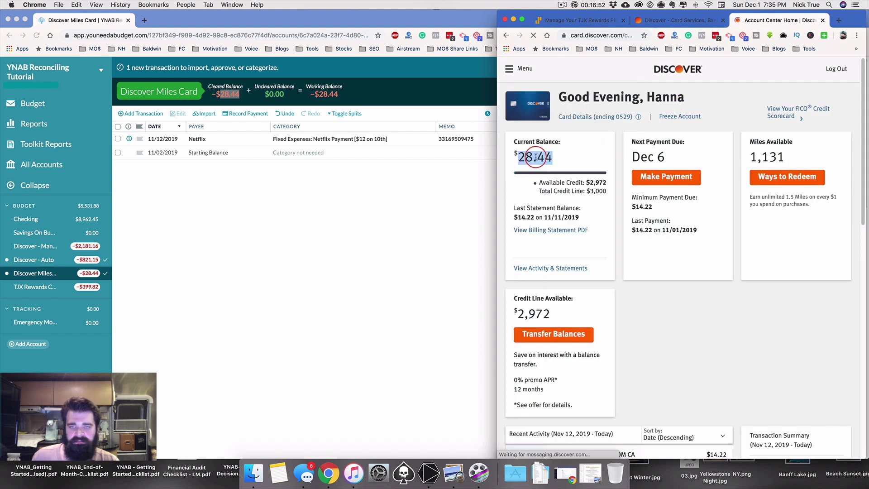
left_click(301, 213)
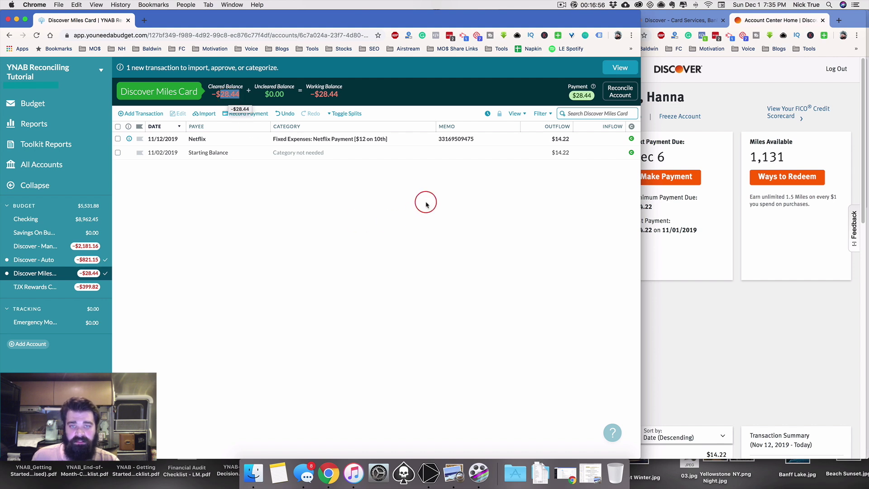
double_click(226, 95)
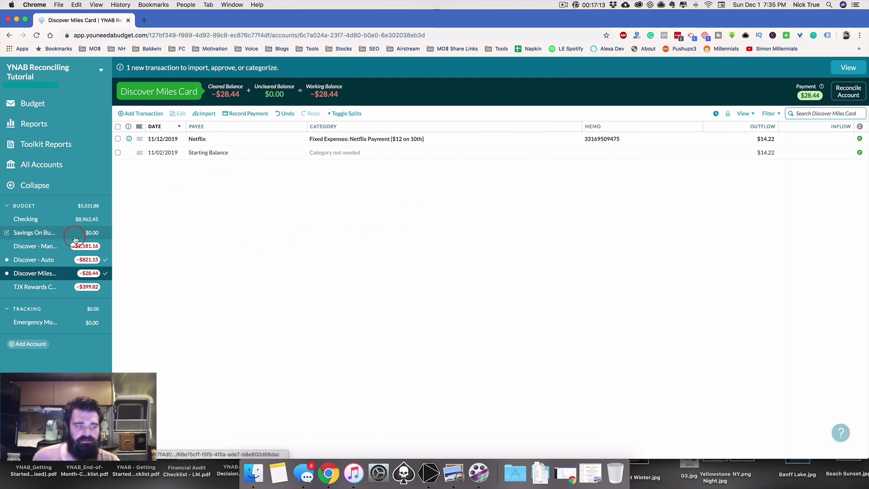
left_click(47, 246)
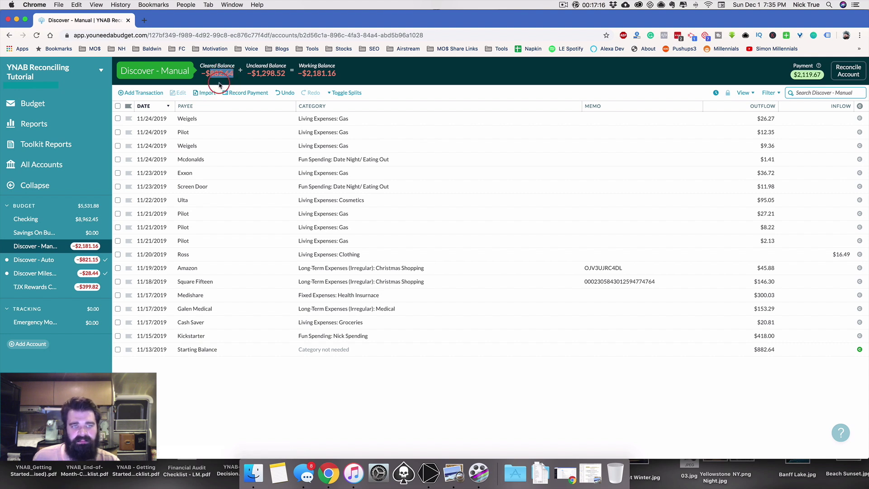
left_click(771, 355)
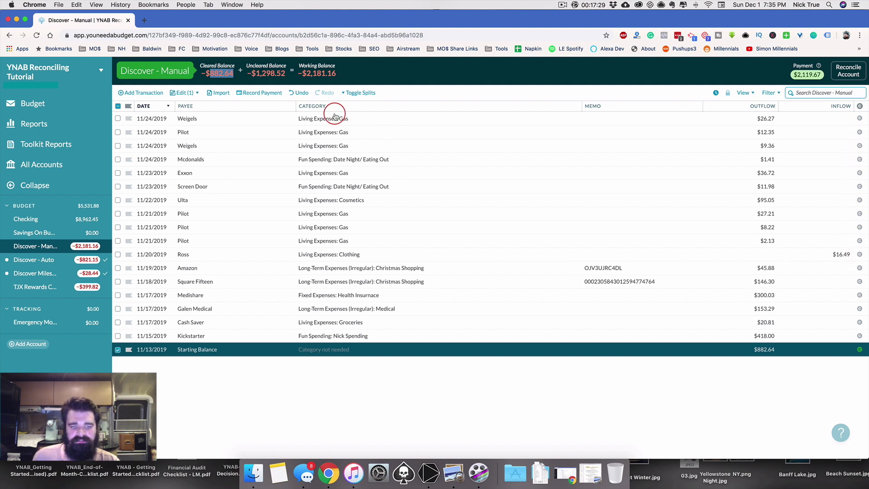
left_click(118, 349)
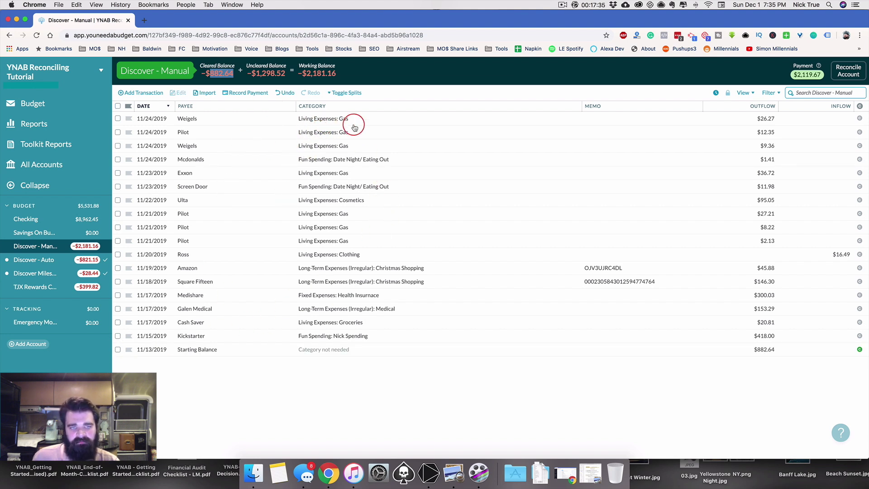
left_click(728, 118)
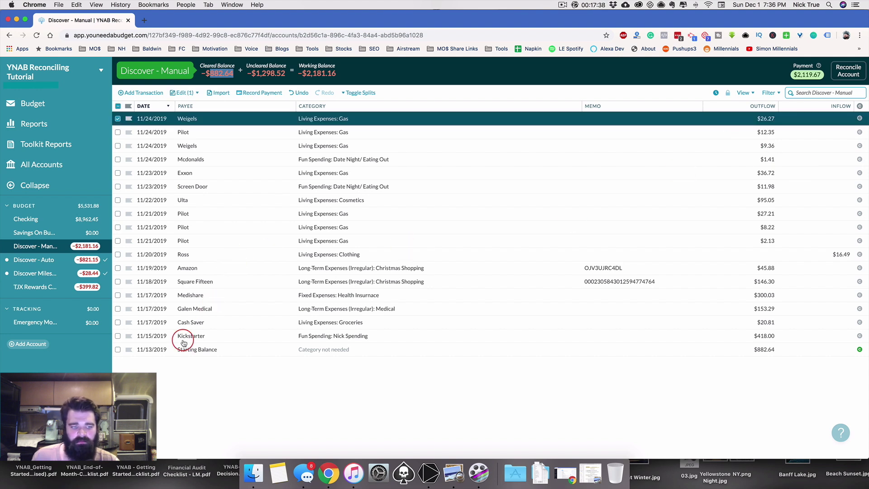
left_click(210, 335, "shift")
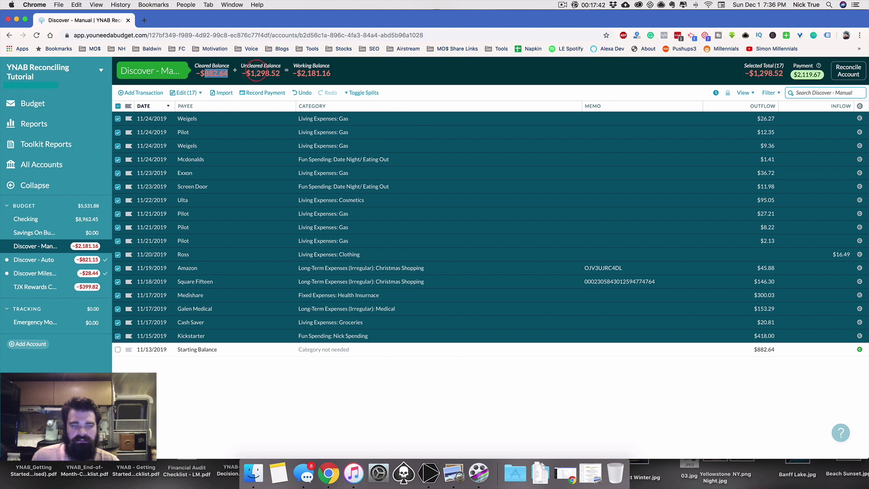
left_click(267, 73)
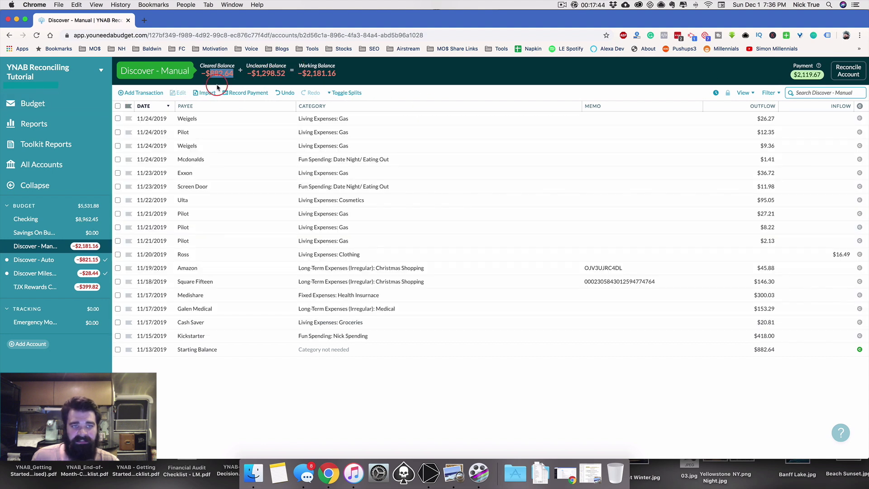
double_click(262, 73)
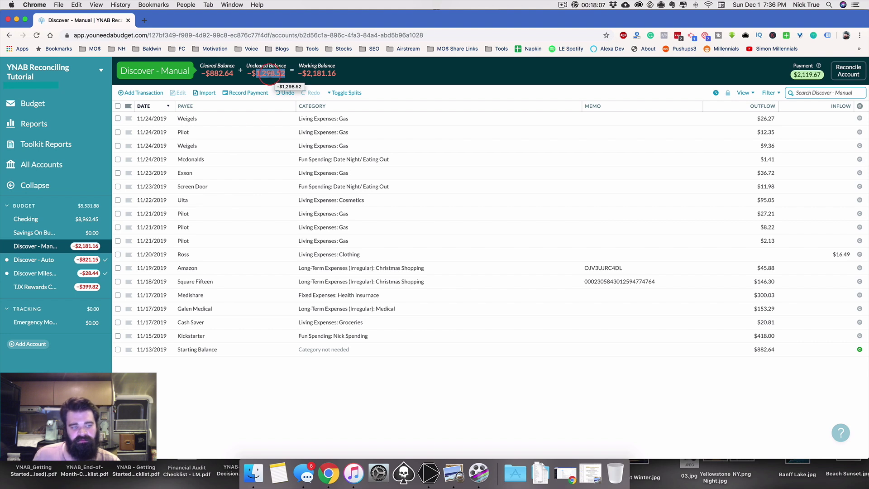
left_click(38, 273)
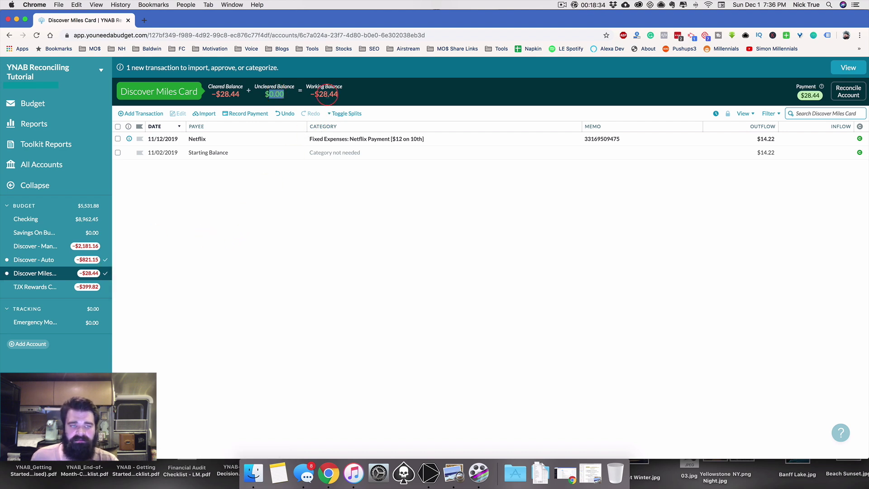
left_click(50, 248)
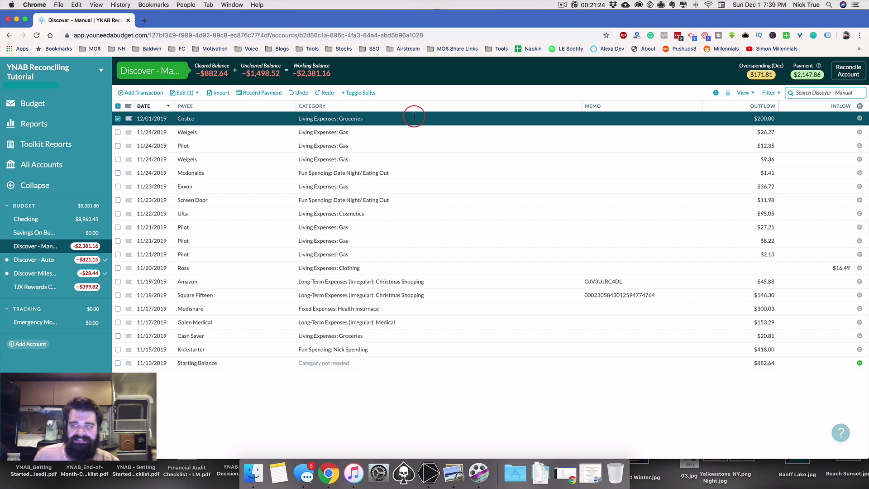
- Delete the $200.00 Costco charge, then check the Discover Miles Card and Discover - Manual registers
key("Delete")
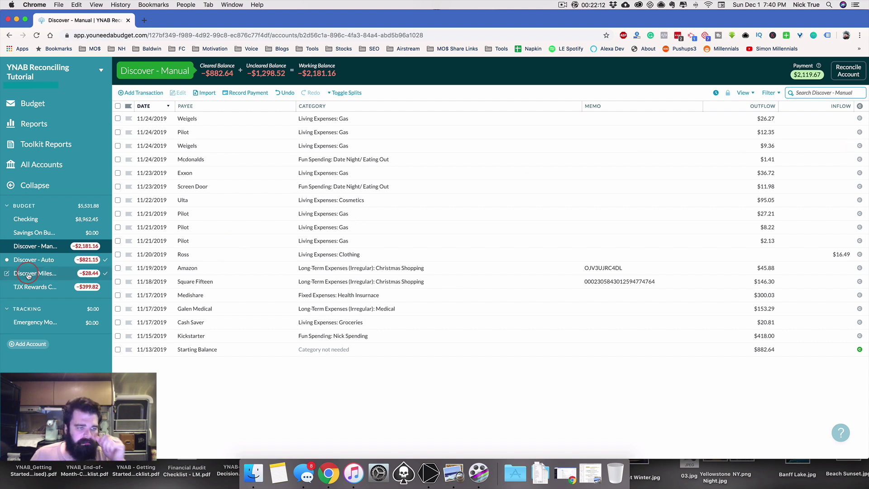
left_click(27, 274)
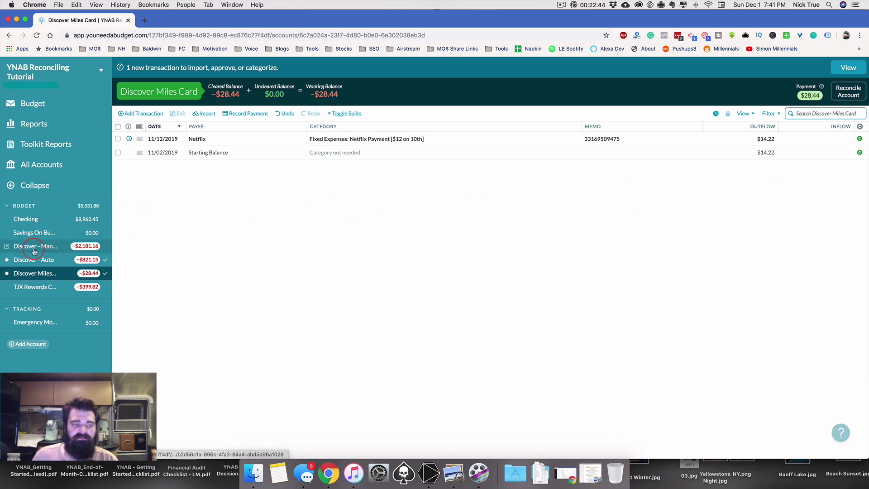
left_click(35, 250)
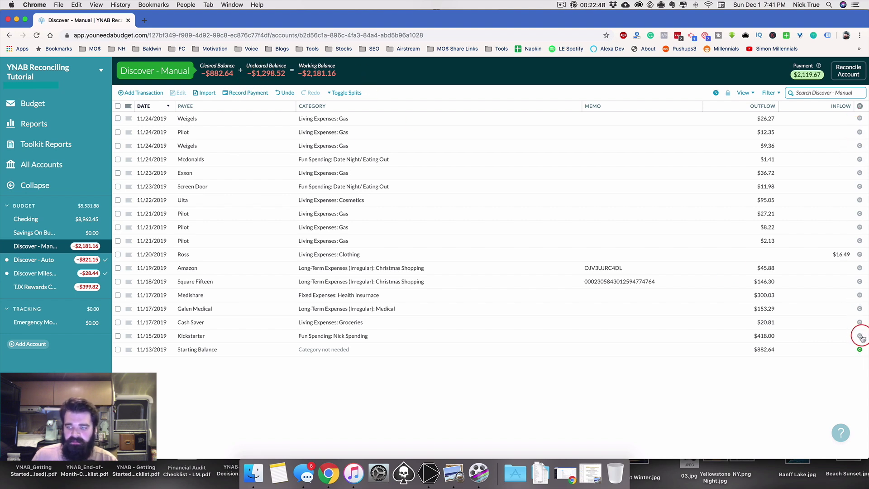
- Toggle the cleared marks on the Cash Saver, Galen Medical and Kickstarter transactions
left_click(860, 322)
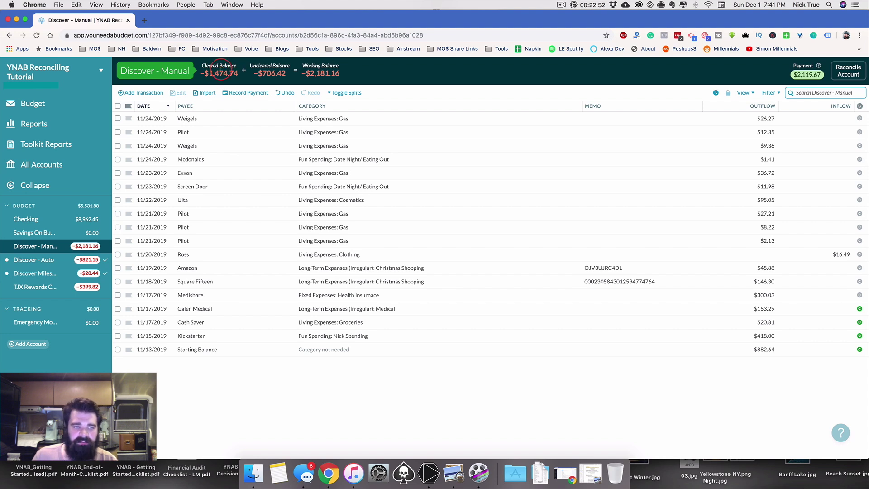
left_click(860, 309)
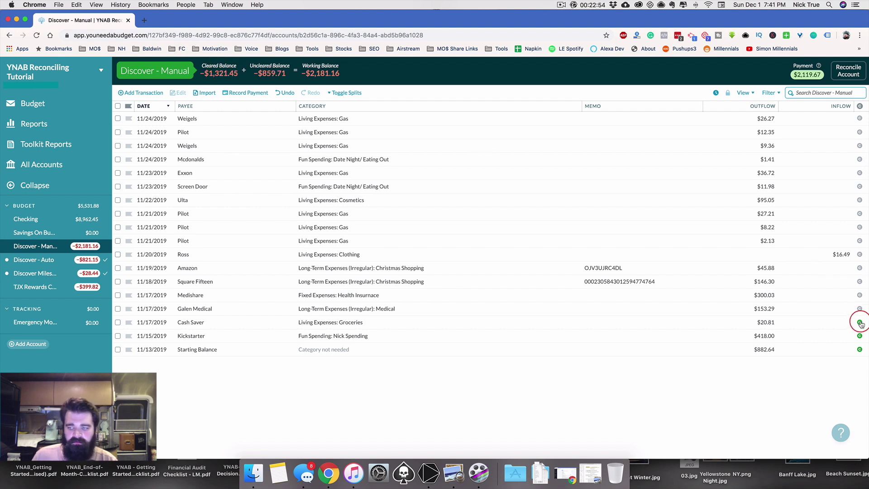
left_click(859, 322)
left_click(860, 336)
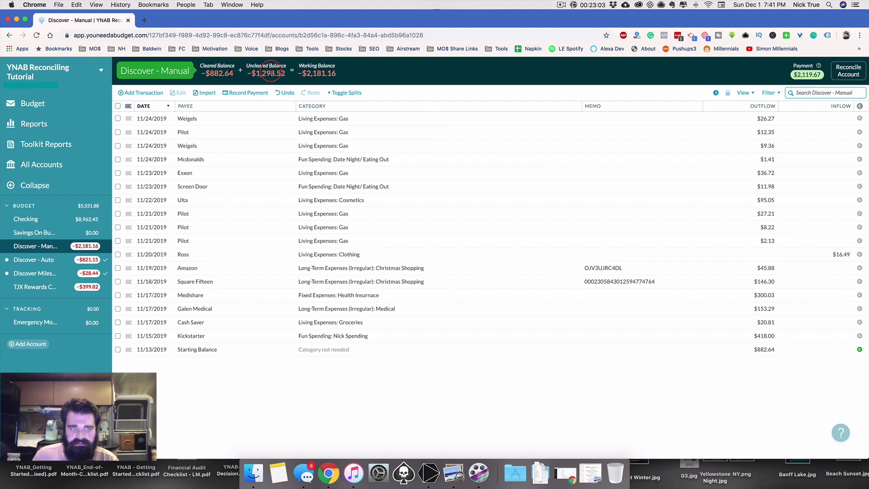
left_click(860, 337)
left_click(859, 322)
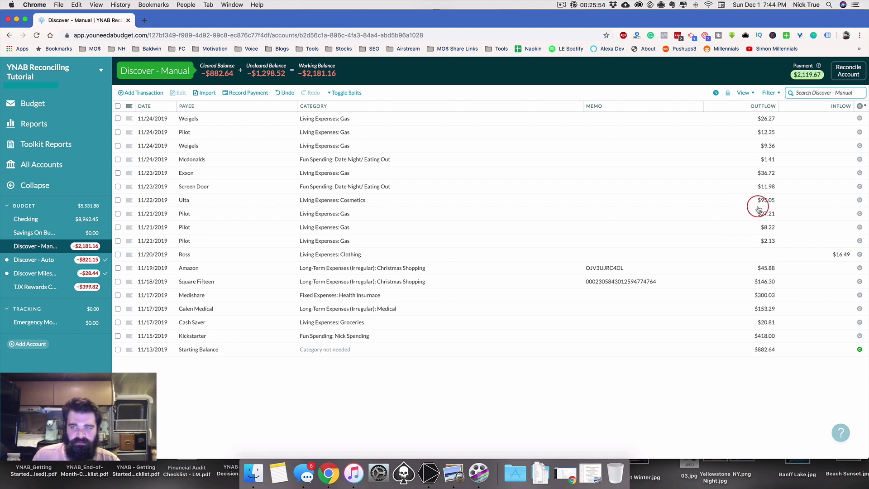
- Show the running balance column and place the YNAB window beside the Discover site
left_click(744, 93)
left_click(729, 116)
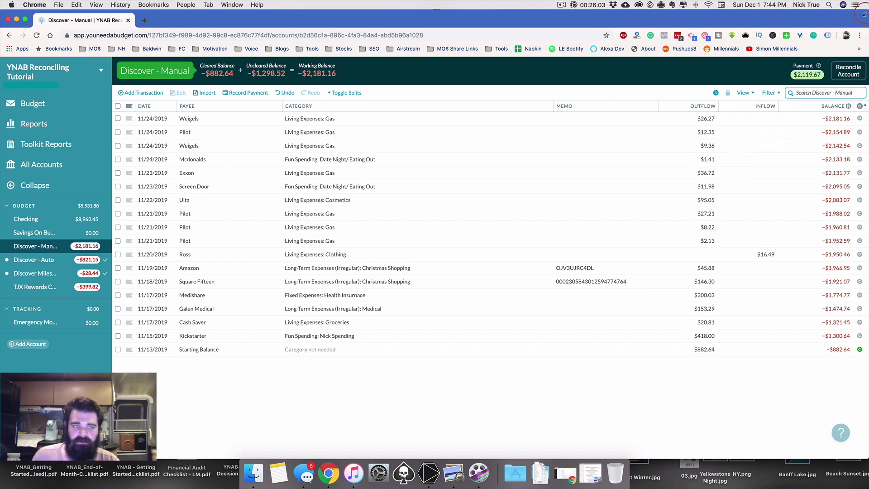
left_click_drag(863, 15, 517, 5)
left_click(668, 20)
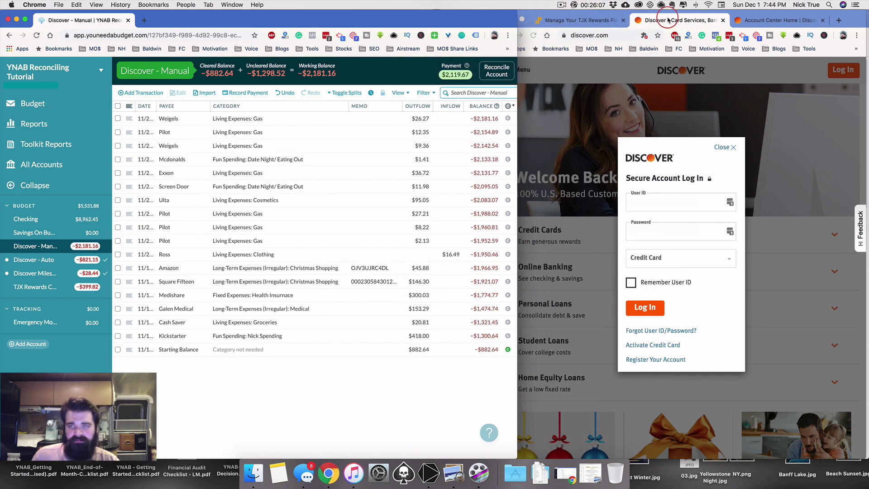
- Log in to Discover and view the card's recent activity and statements
left_click(645, 308)
left_click(687, 190)
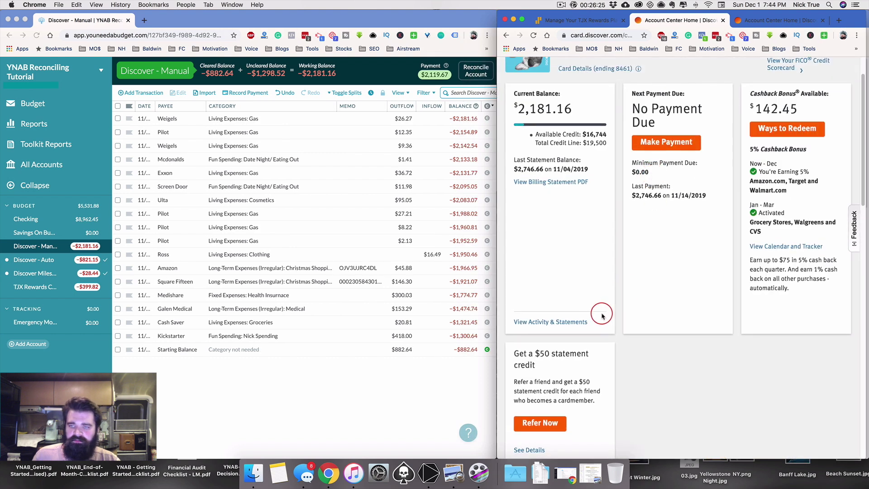
left_click(568, 325)
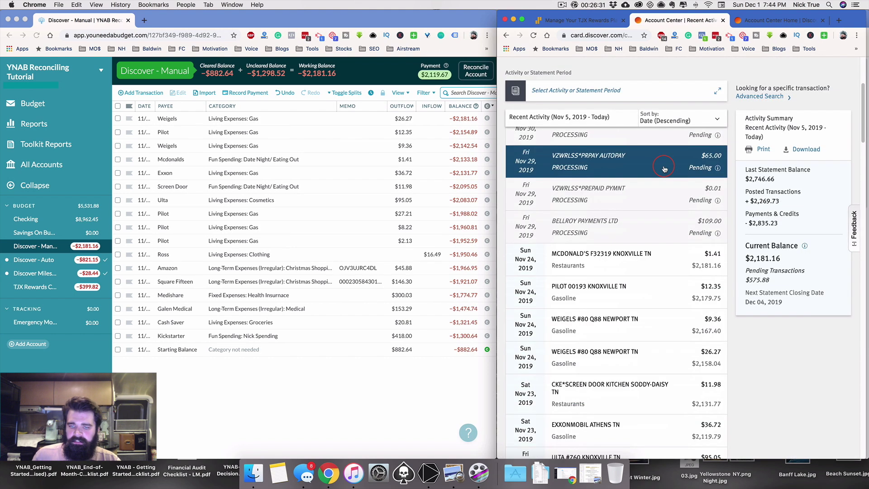
scroll(666, 170, "down", 7)
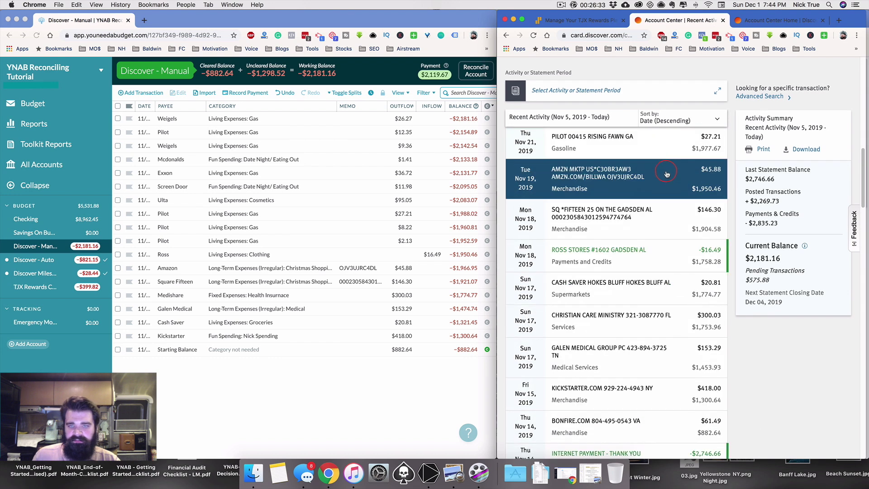
scroll(668, 190, "down", 4)
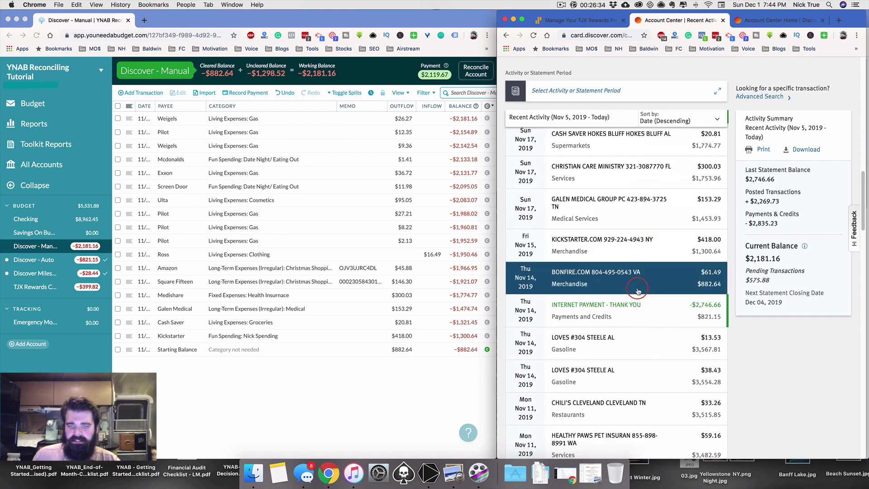
left_click(406, 396)
- Arrange YNAB beside Discover's activity list and match the Kickstarter charge in both
double_click(473, 4)
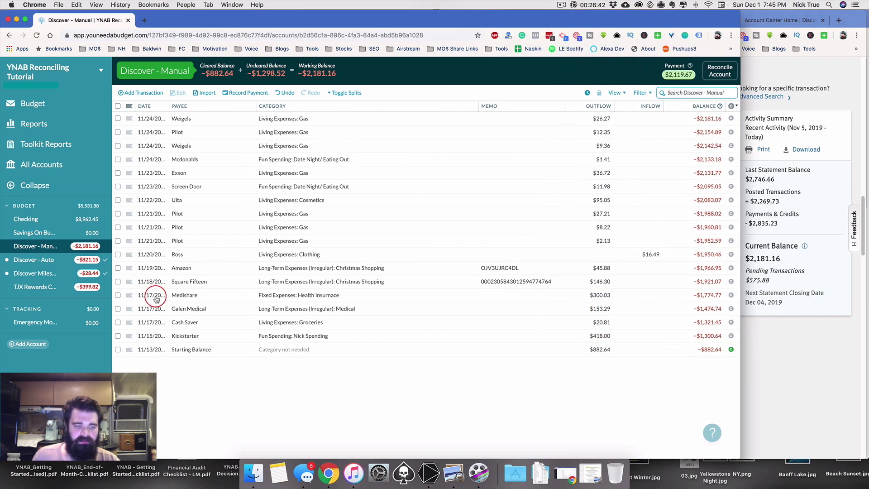
left_click(117, 335)
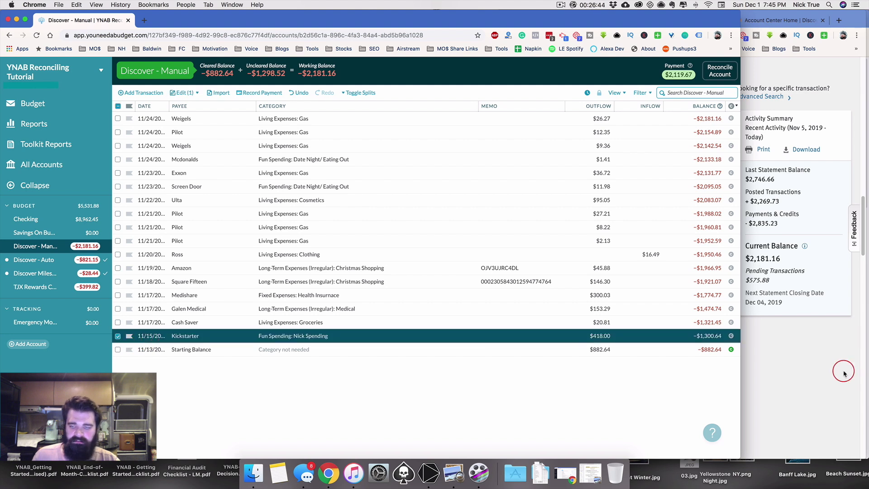
left_click_drag(740, 13, 527, 2)
left_click(682, 23)
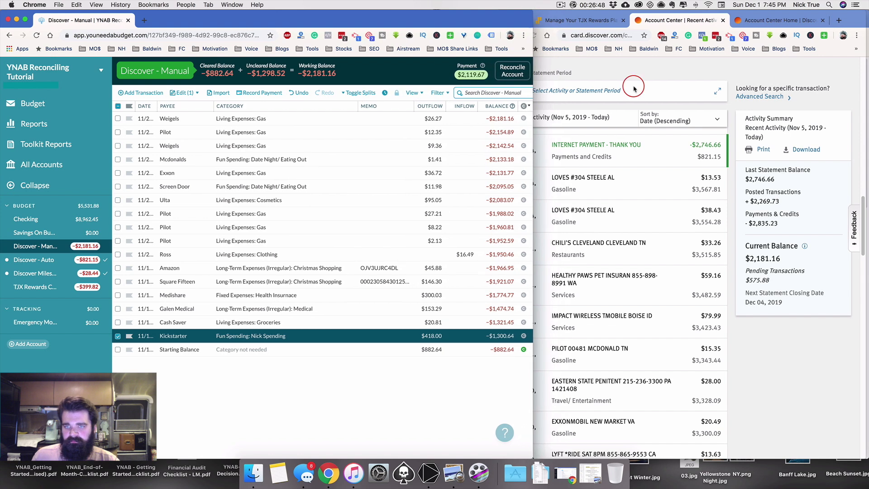
scroll(635, 267, "down", 2)
scroll(638, 270, "up", 5)
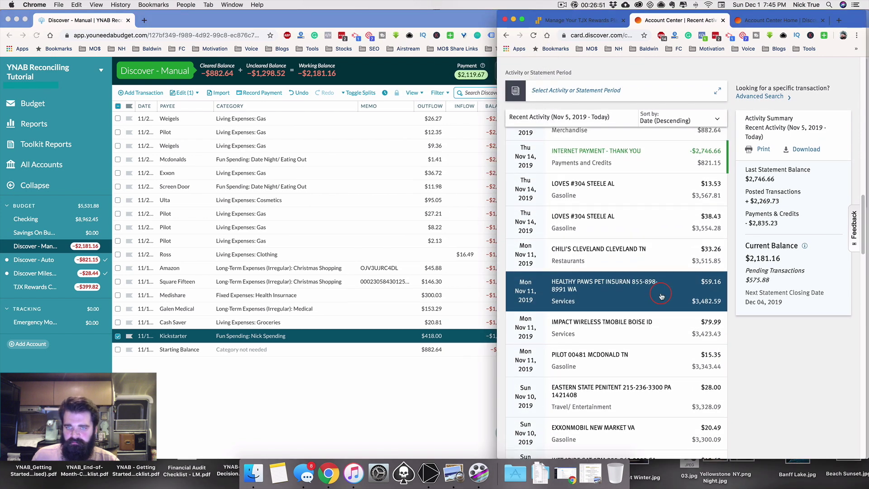
scroll(660, 296, "up", 1)
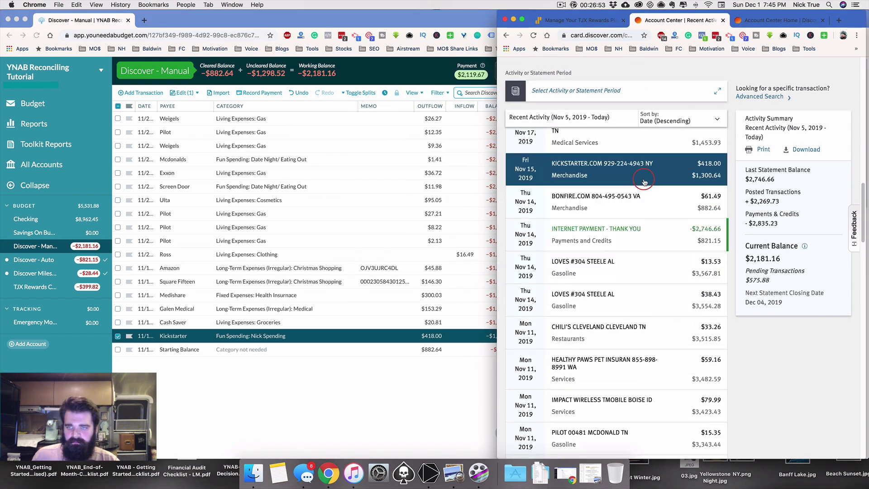
scroll(645, 178, "up", 1)
left_click(475, 14)
left_click_drag(534, 11, 496, 5)
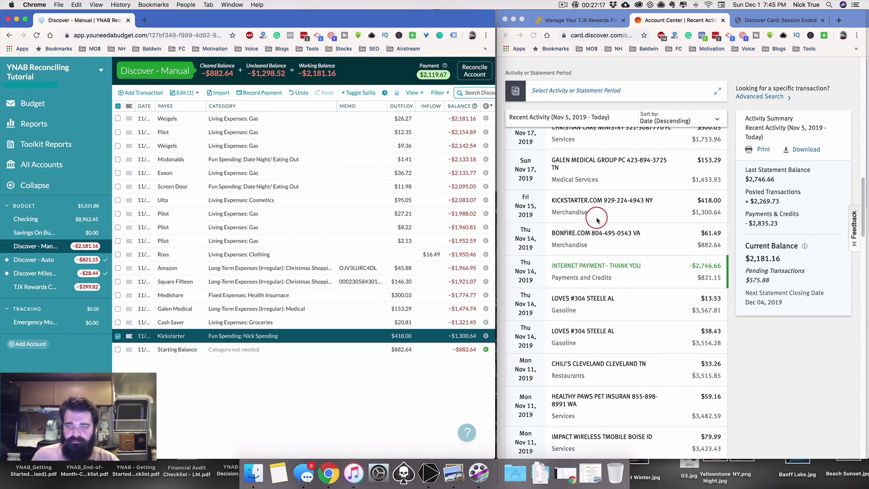
left_click(710, 203)
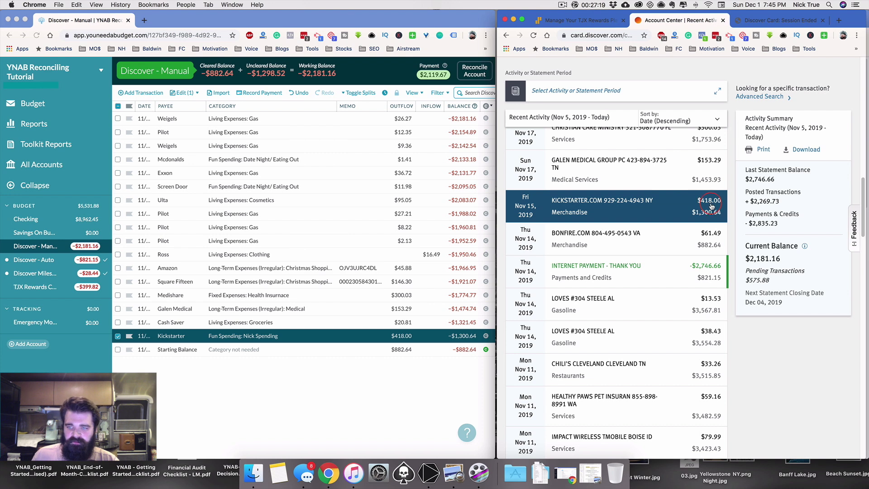
left_click(470, 347)
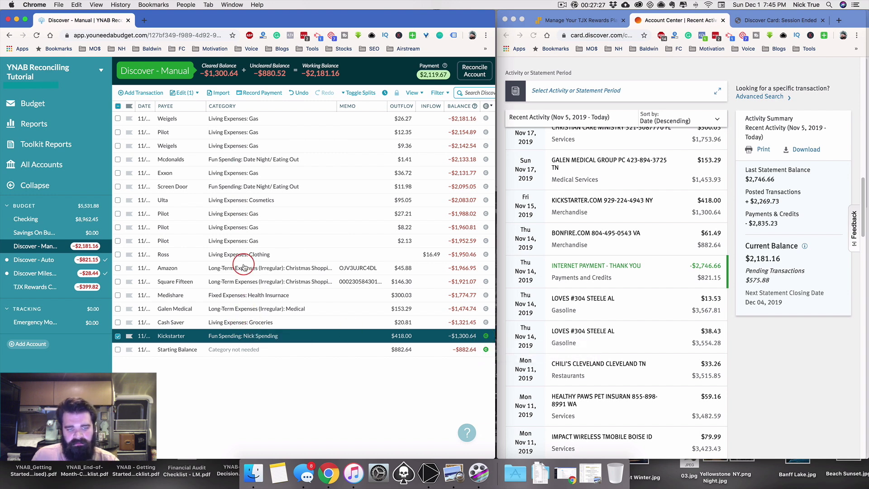
- Mark Galen Medical, Medishare, Cash Saver, the Ross refund and Amazon as cleared
scroll(710, 180, "up", 1)
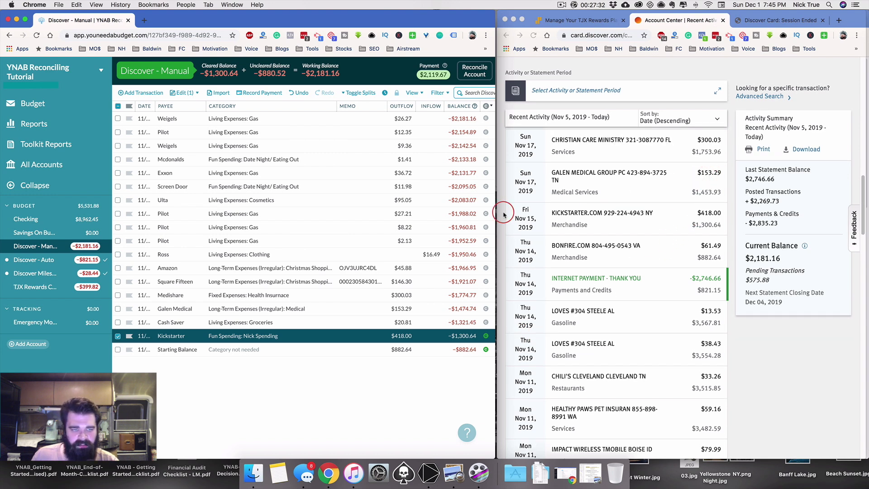
left_click(486, 308)
left_click(486, 308)
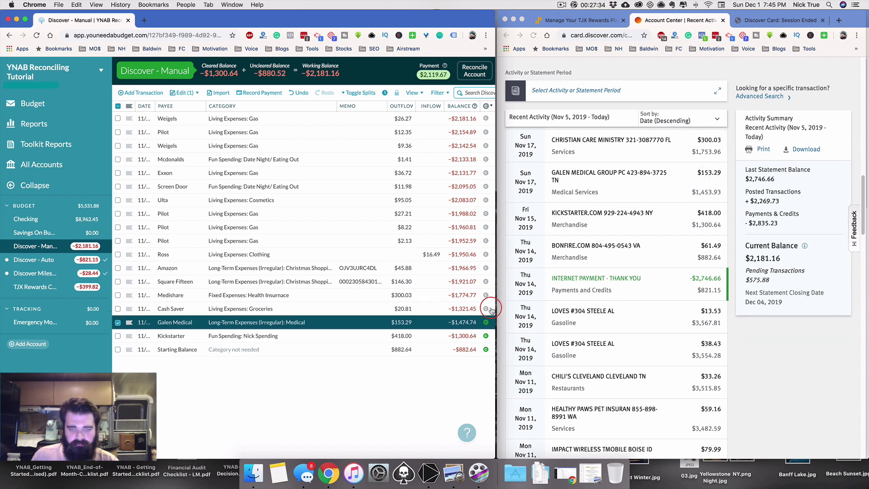
scroll(656, 285, "up", 2)
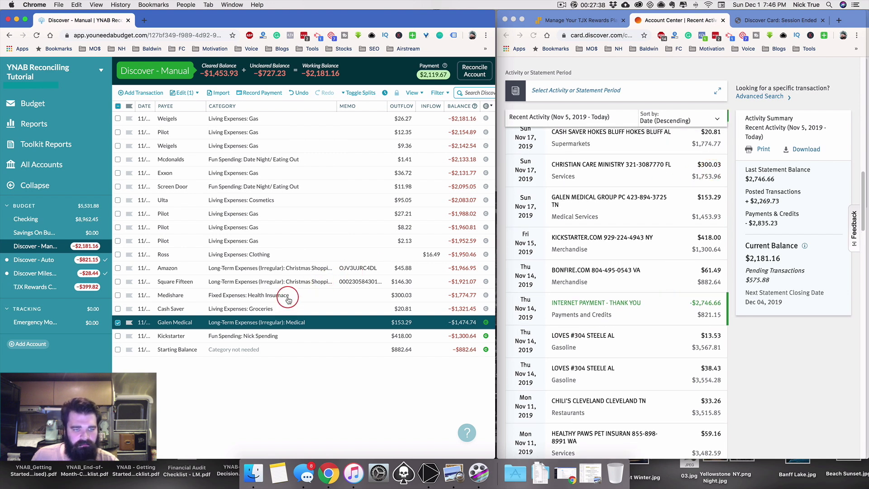
left_click(469, 295)
left_click(487, 295)
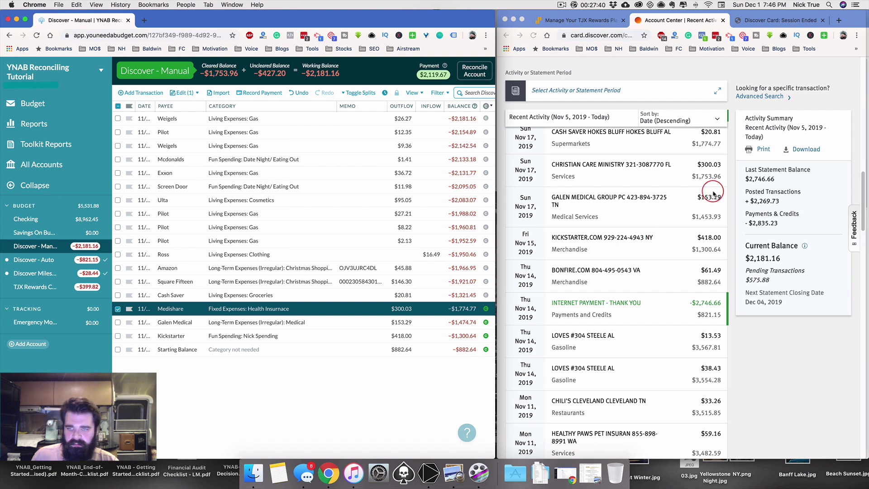
scroll(713, 172, "up", 1)
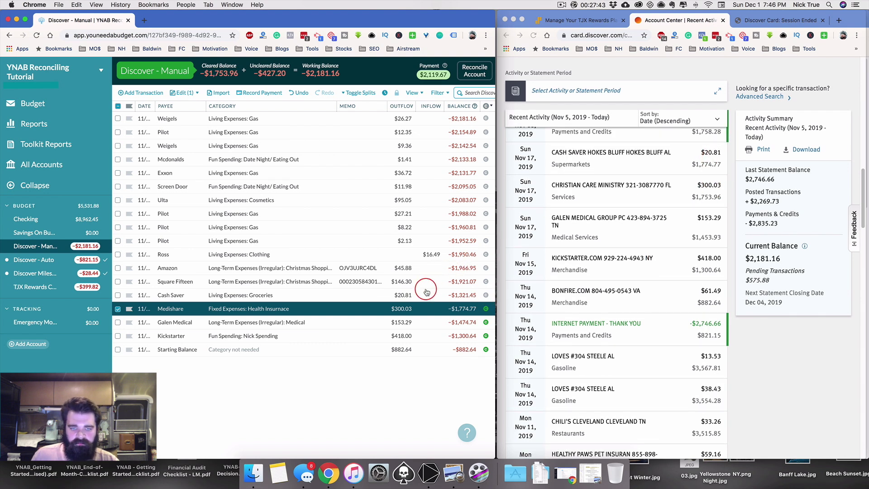
left_click(486, 294)
scroll(706, 172, "up", 2)
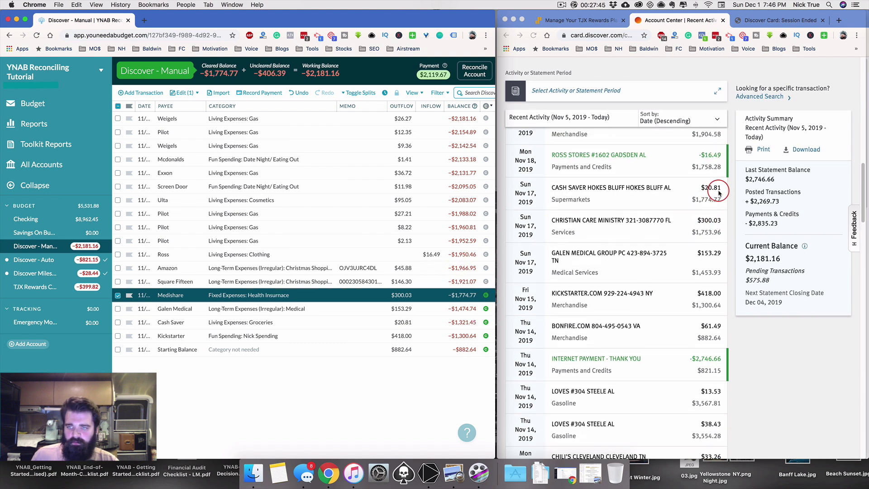
left_click(486, 254)
scroll(683, 258, "up", 1)
scroll(682, 257, "up", 3)
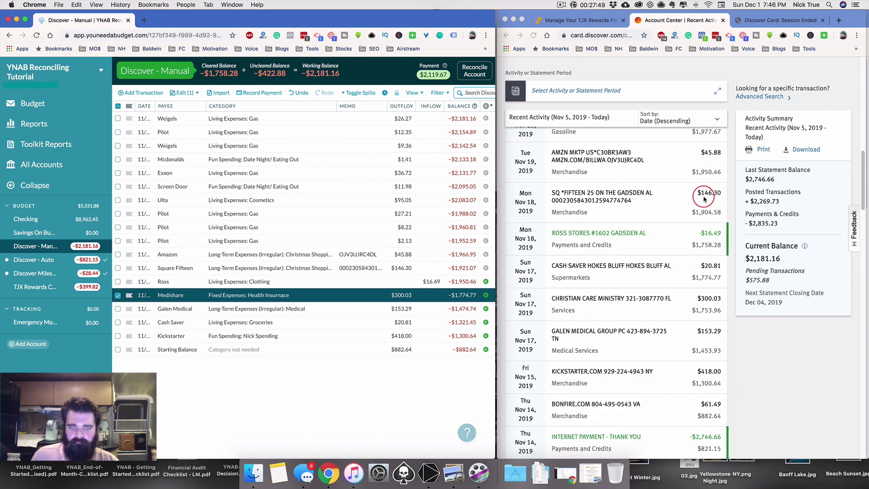
scroll(704, 180, "up", 1)
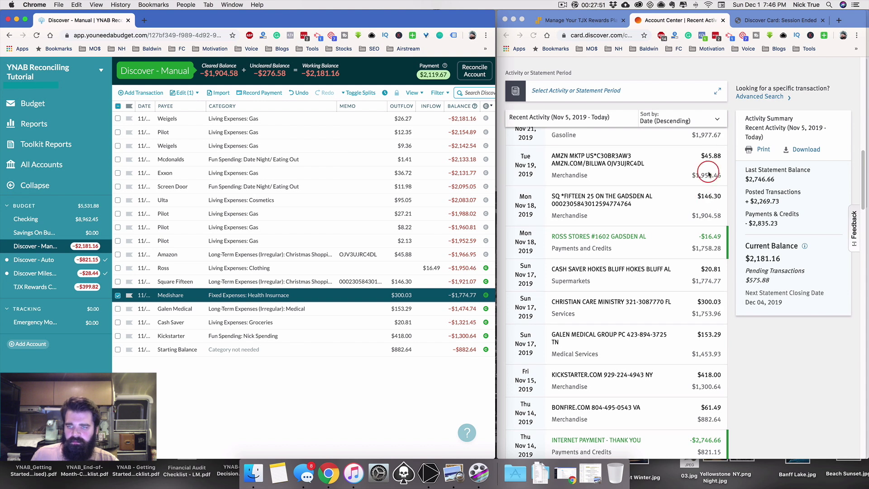
left_click(485, 254)
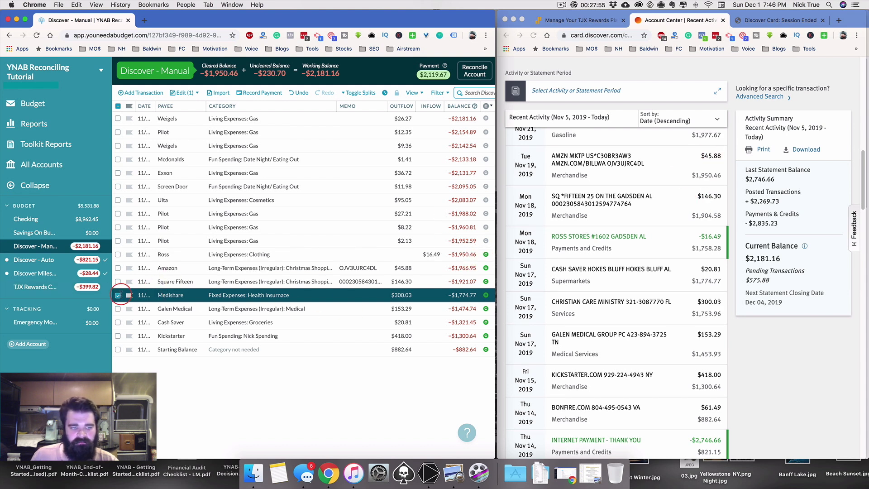
left_click(118, 295)
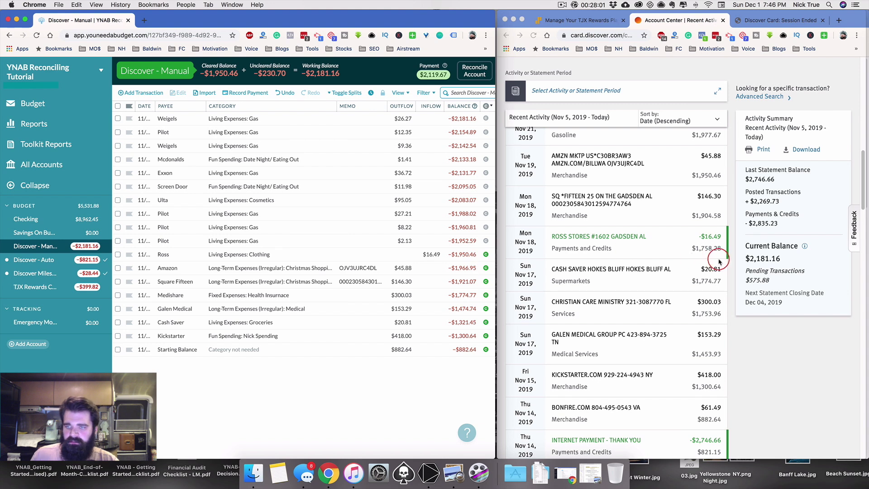
- Check Amazon's running balance on Discover, then clear the Ulta and top Weigels transactions
scroll(719, 256, "up", 1)
double_click(707, 184)
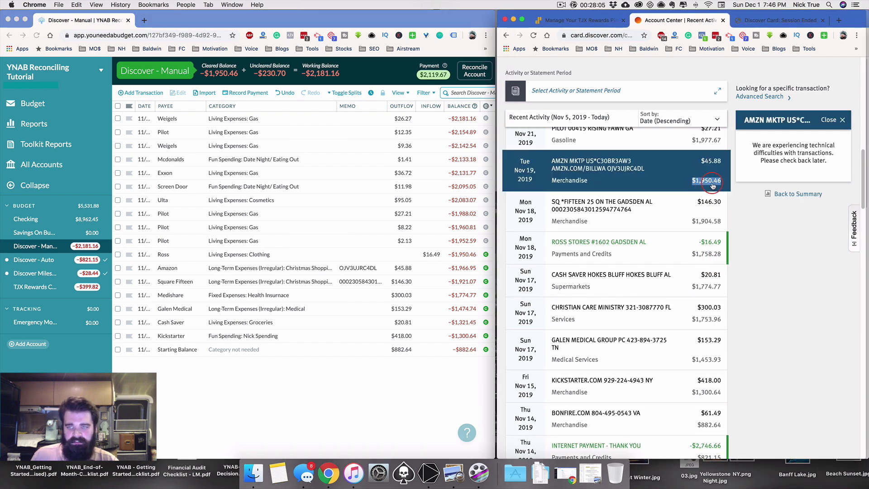
scroll(594, 184, "up", 5)
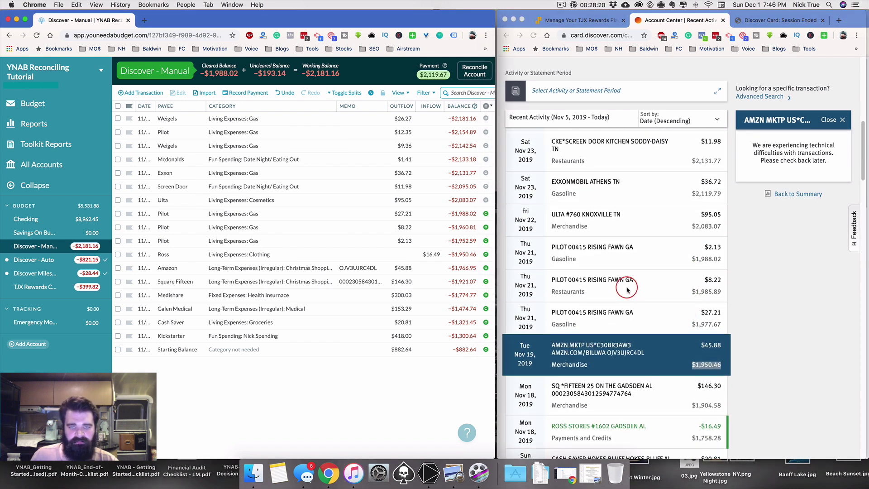
scroll(574, 267, "up", 3)
left_click(485, 199)
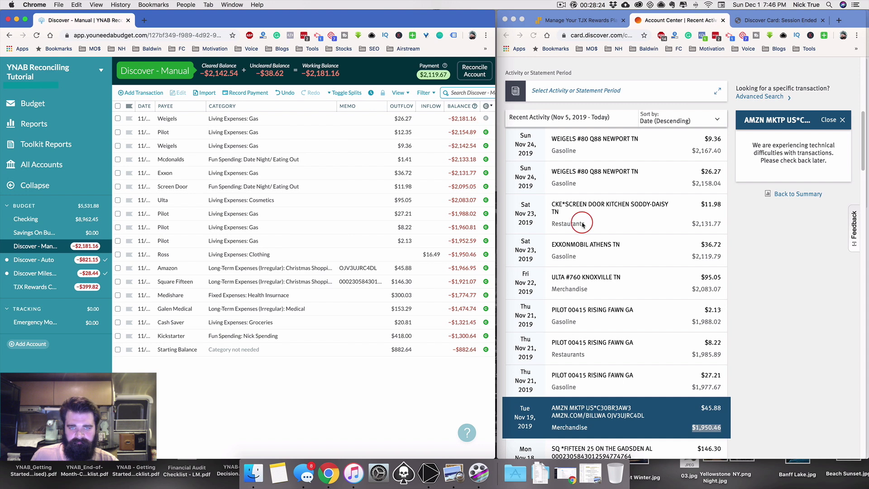
scroll(574, 220, "up", 3)
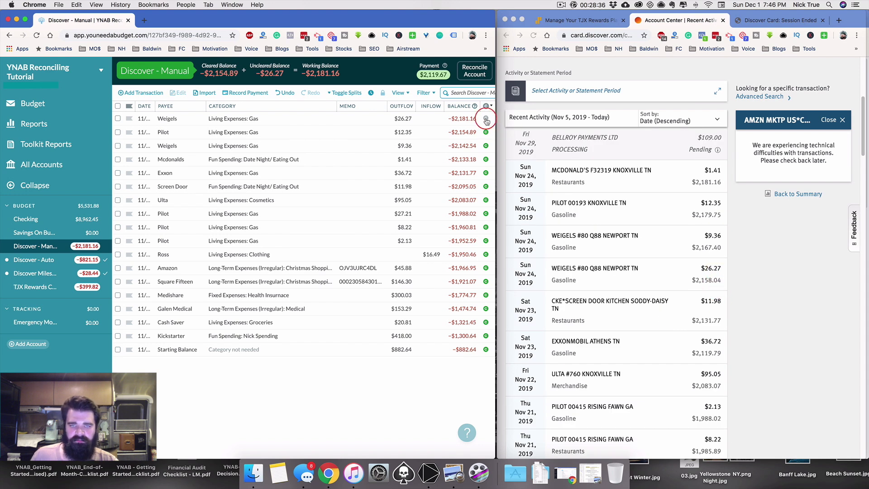
left_click(485, 119)
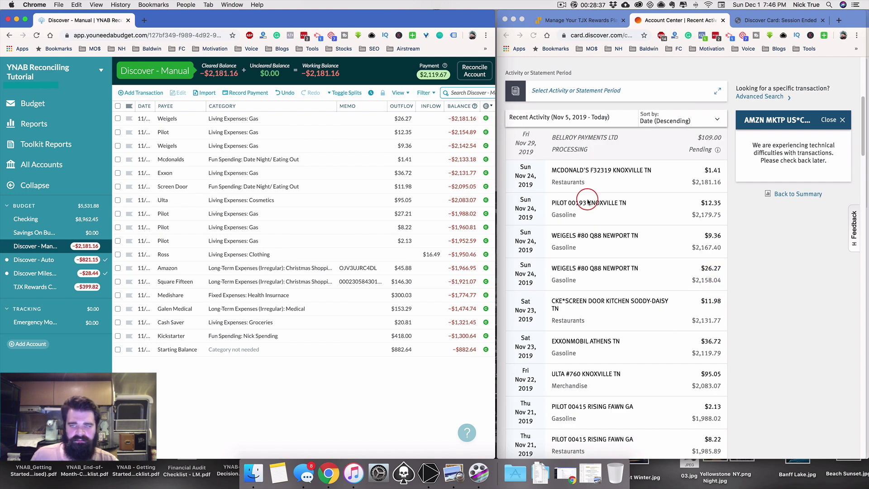
scroll(614, 240, "up", 2)
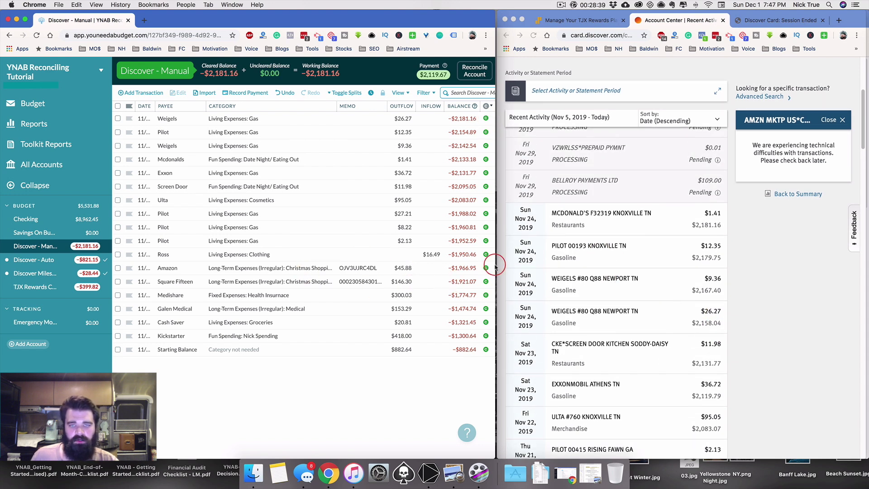
scroll(732, 275, "up", 1)
scroll(732, 275, "up", 5)
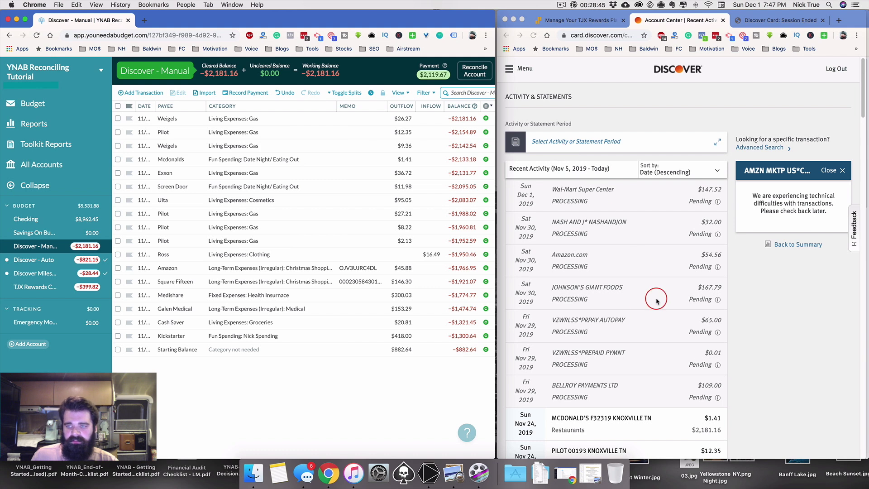
left_click(523, 77)
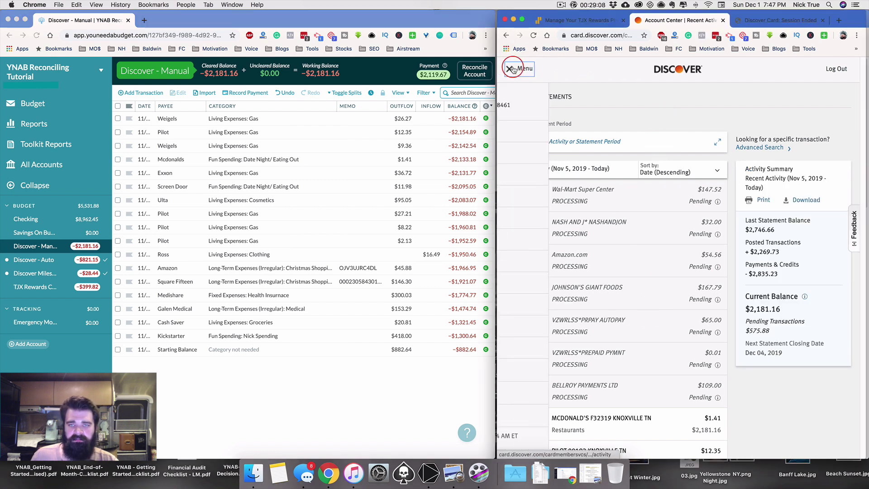
- Compare the Discover home page's current balance with YNAB's cleared balance
left_click(561, 129)
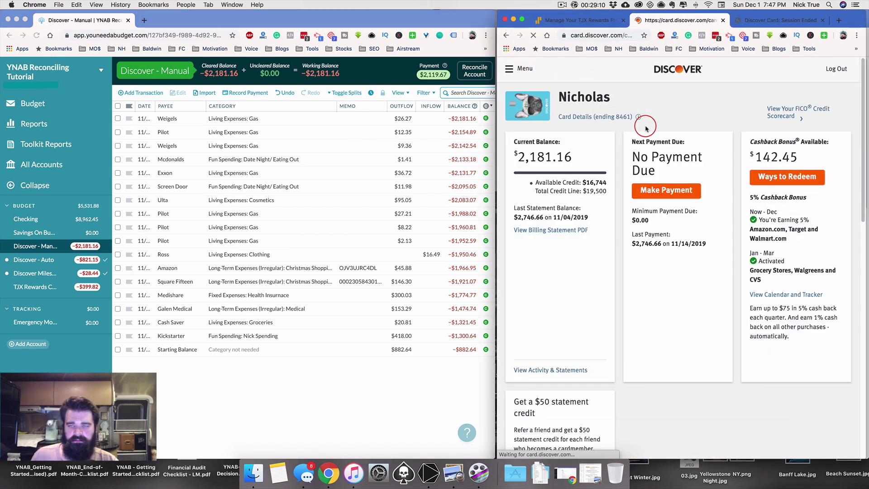
double_click(547, 156)
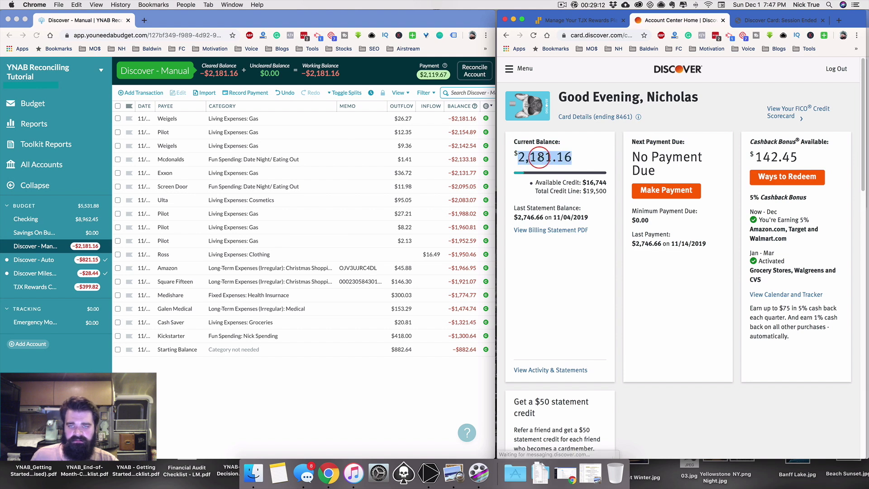
double_click(215, 74)
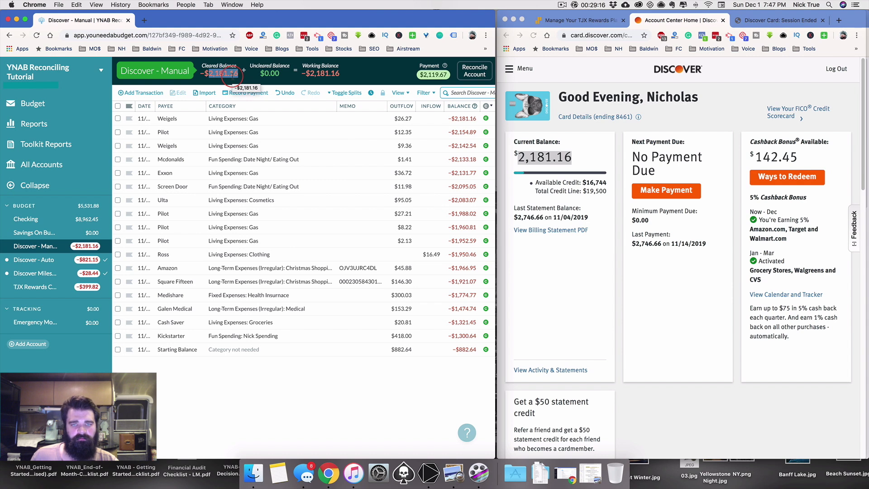
- Reconcile Discover - Manual at -$2,181.16, show all transactions, and maximize the window
left_click(476, 74)
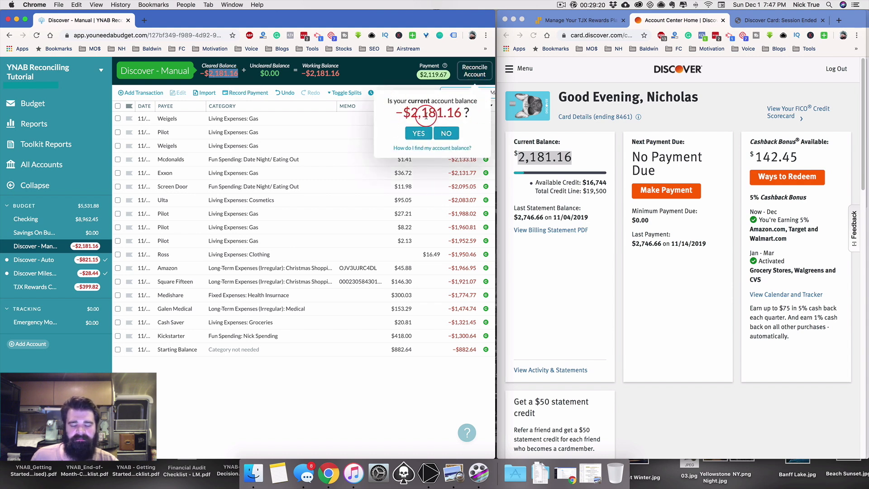
left_click(419, 133)
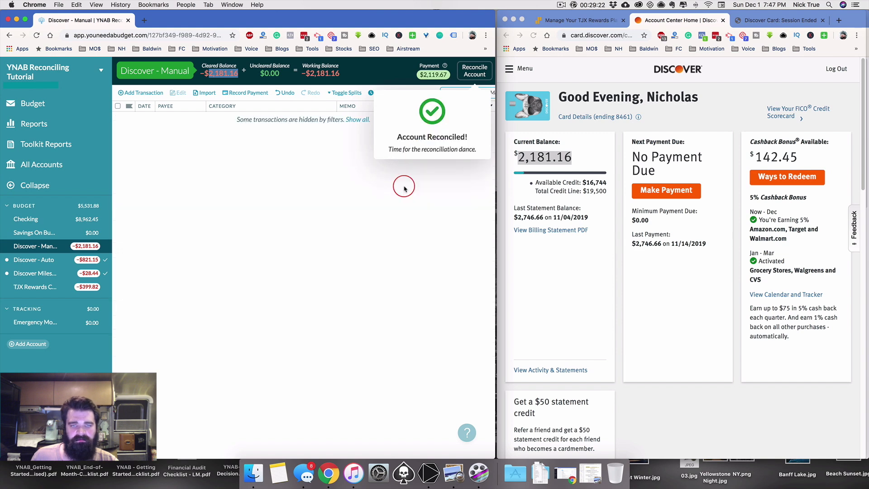
left_click(361, 120)
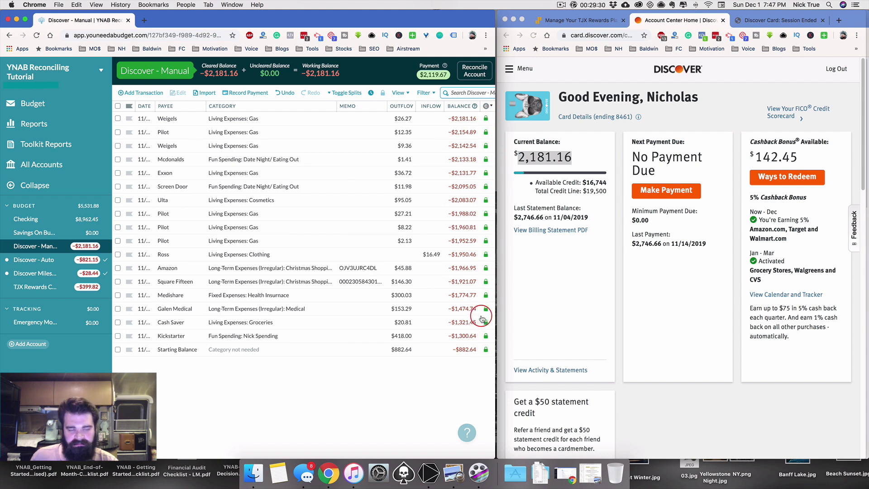
double_click(480, 17)
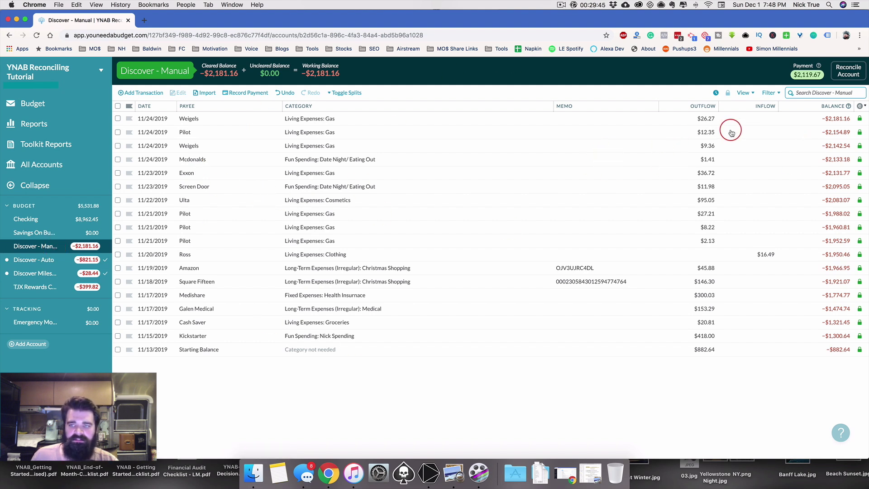
- Untick Reconciled in the register filter so reconciled transactions are hidden
left_click(746, 93)
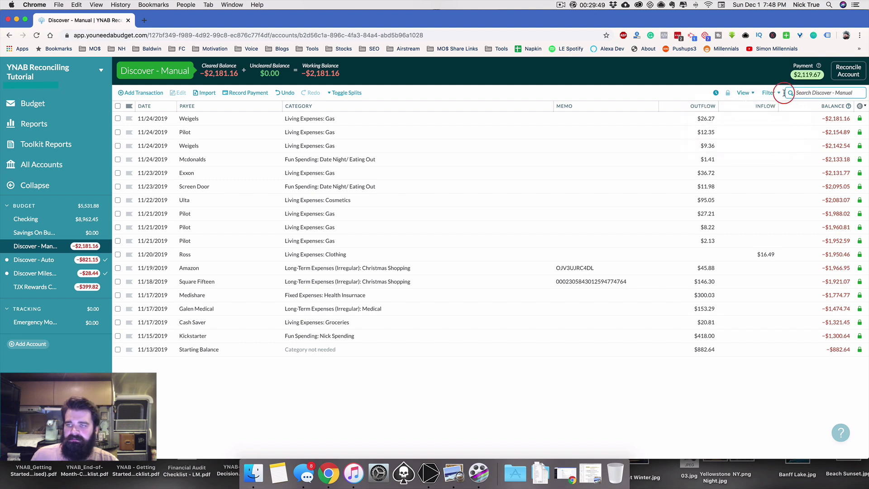
left_click(774, 93)
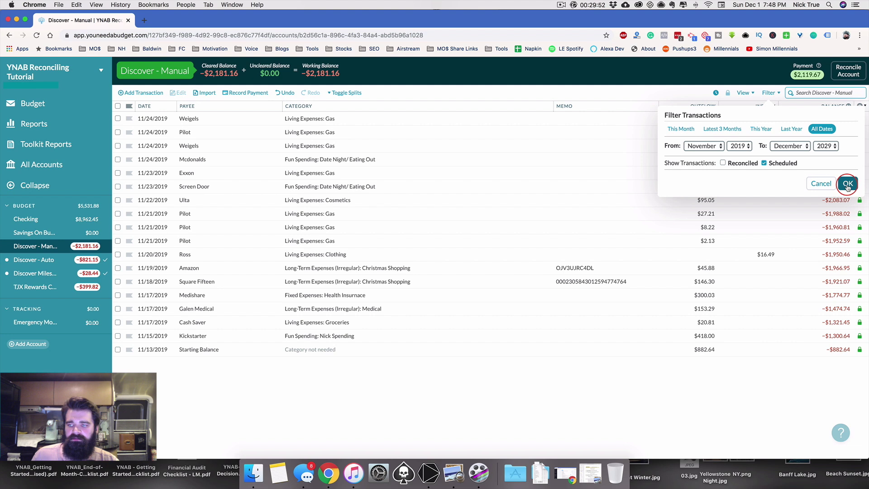
left_click(848, 183)
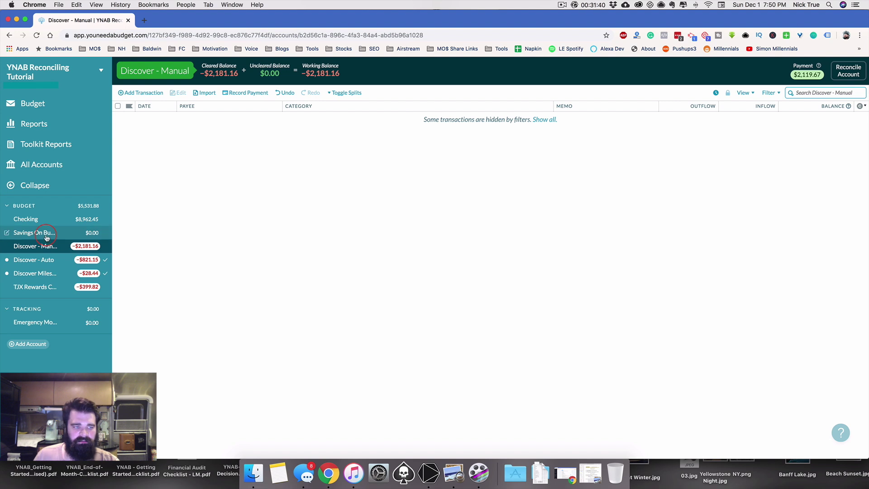
- Open the Discover - Auto register and import its 21 new bank transactions
left_click(41, 260)
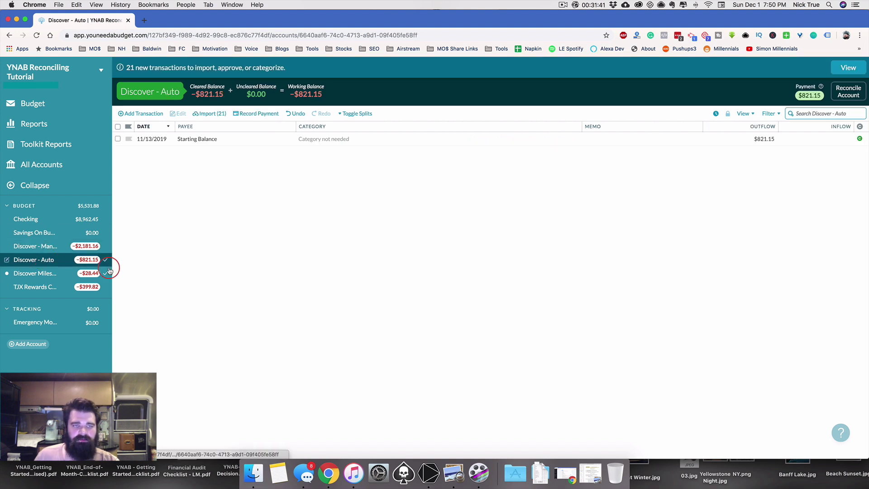
left_click(211, 116)
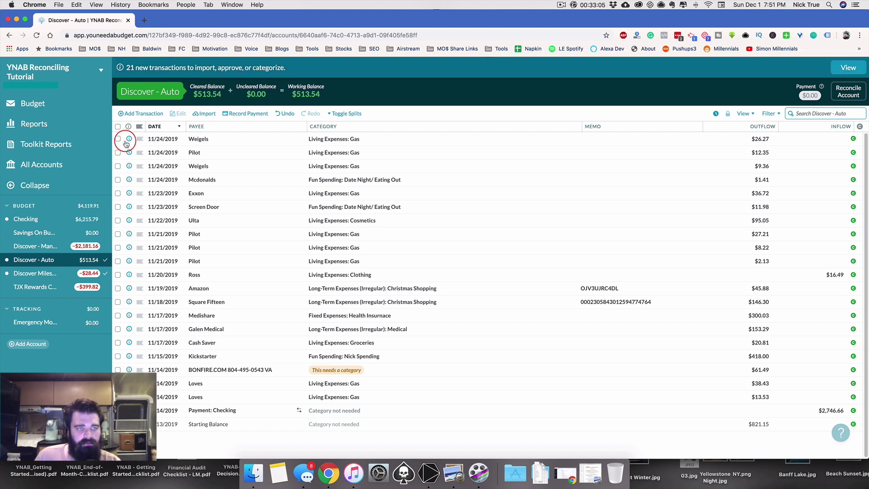
- Approve the first Weigels charge, and approve BONFIRE as Bonfire under Giving: Gifts for Others (non-Christmas)
left_click(129, 139)
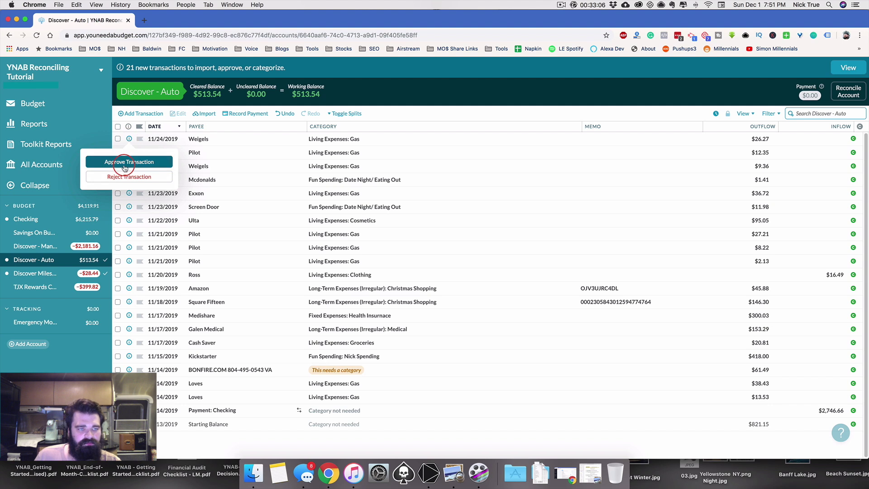
left_click(240, 166)
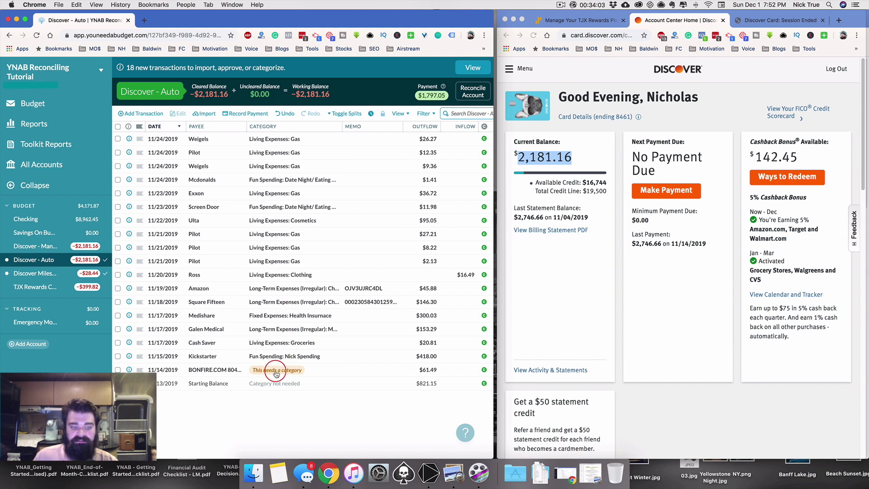
left_click(225, 371)
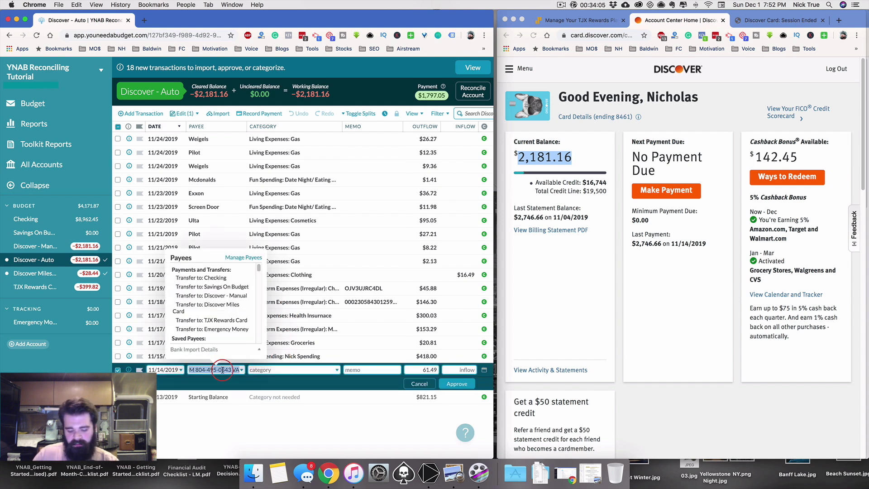
type("Bonfire")
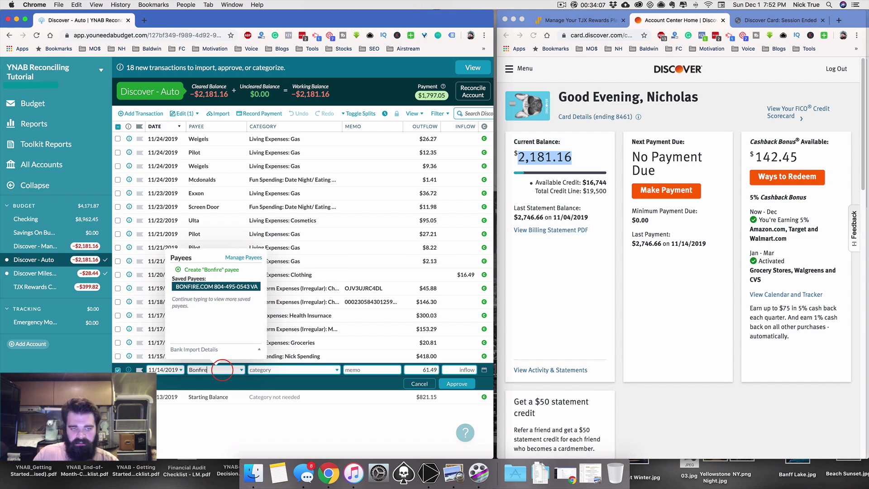
key("Up")
key("Tab")
type("Giv")
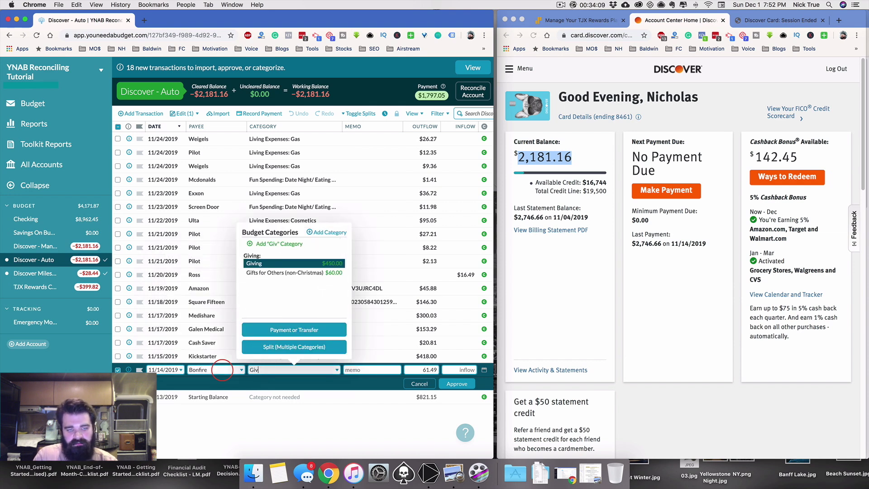
left_click(273, 272)
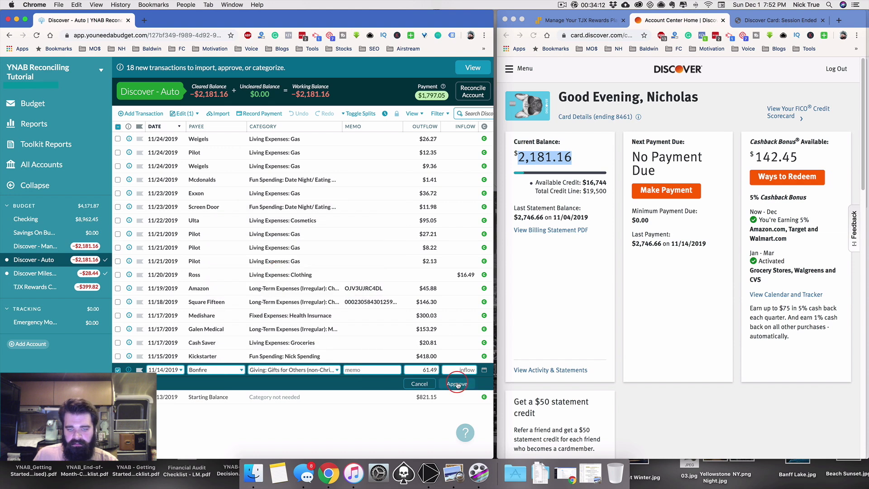
left_click(454, 384)
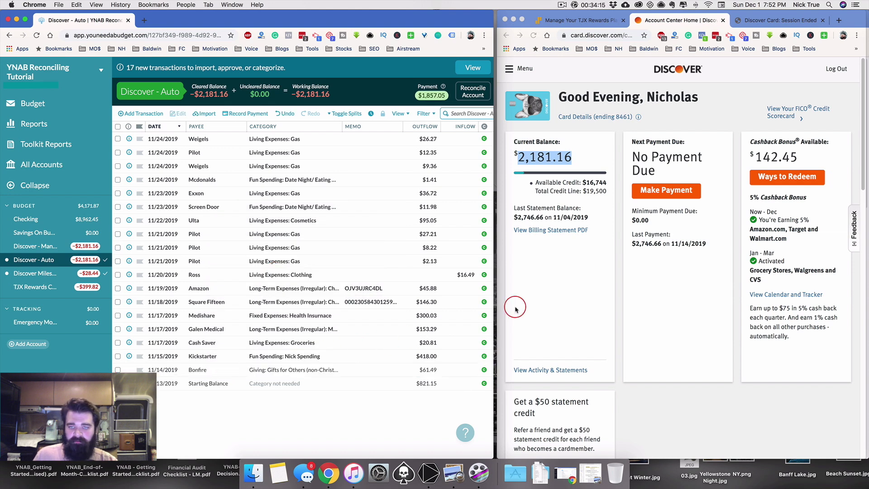
- Approve the 11/24 Pilot and Weigels transactions individually
double_click(199, 94)
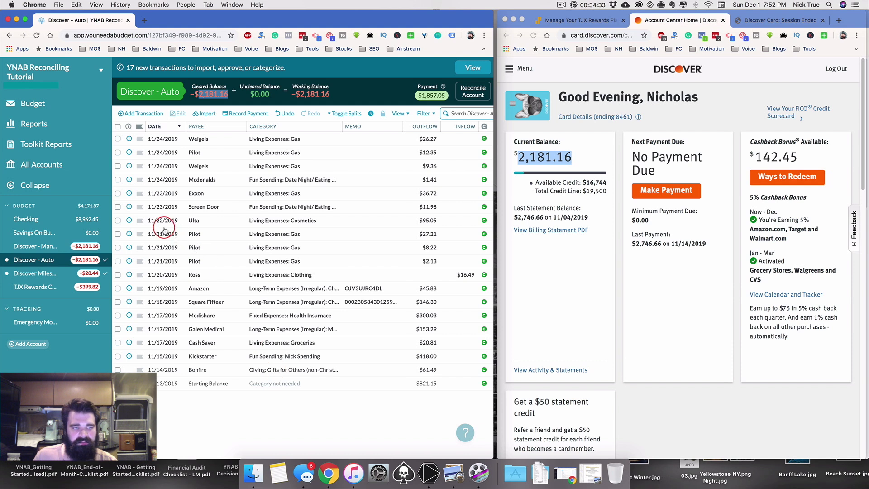
left_click(129, 153)
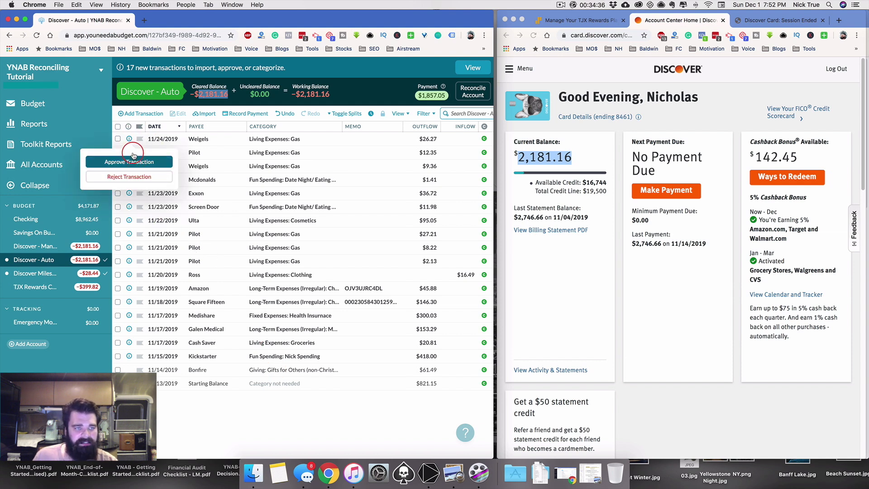
left_click(133, 156)
left_click(129, 153)
left_click(136, 167)
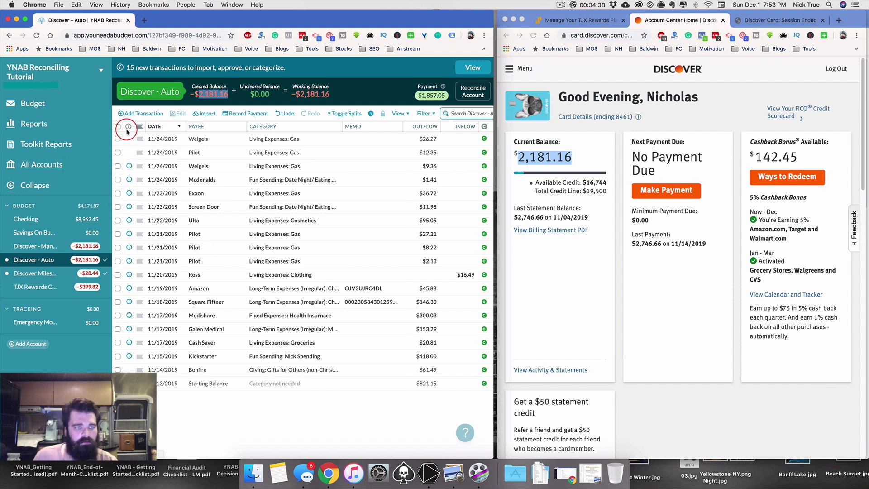
- Select all 19 Discover - Auto transactions and approve them in bulk
left_click(117, 127)
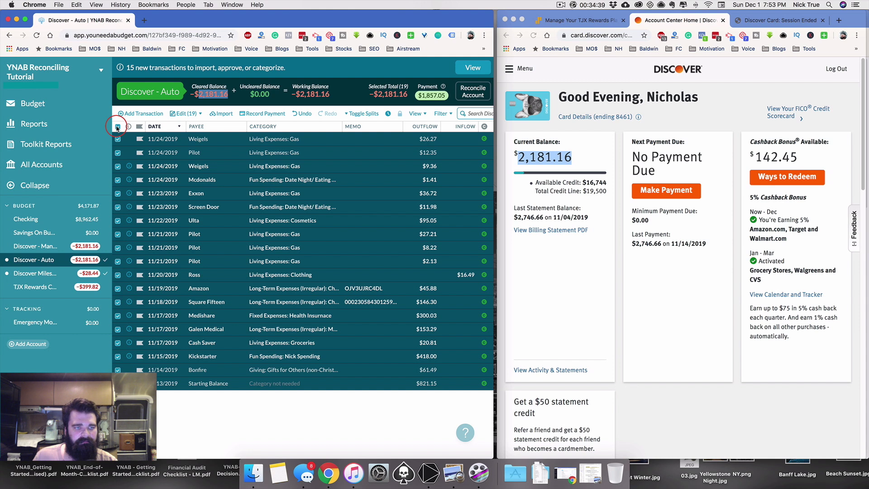
left_click(188, 113)
left_click(172, 161)
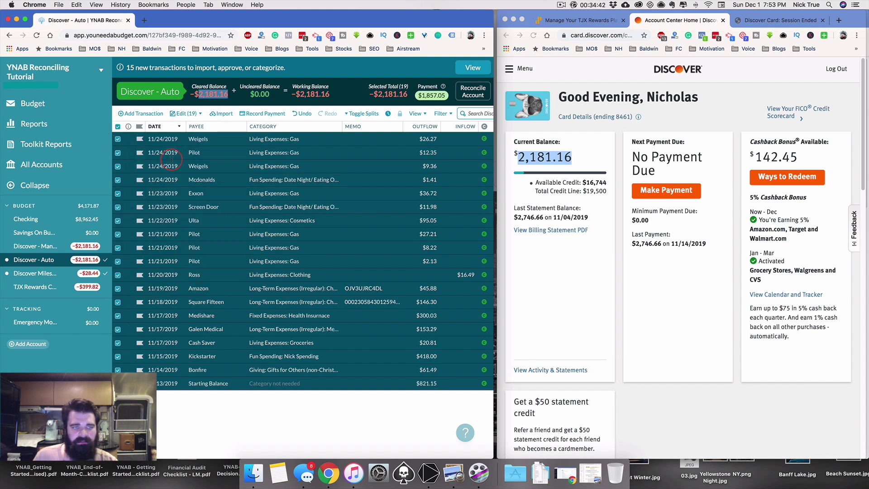
left_click(292, 338)
left_click(226, 111)
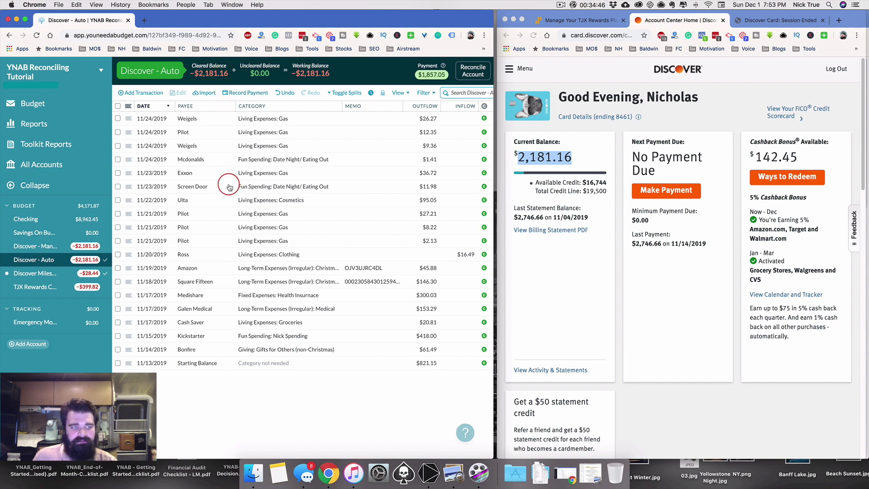
- Reconcile Discover - Auto at -$2,181.16 and hide its reconciled transactions
left_click(472, 75)
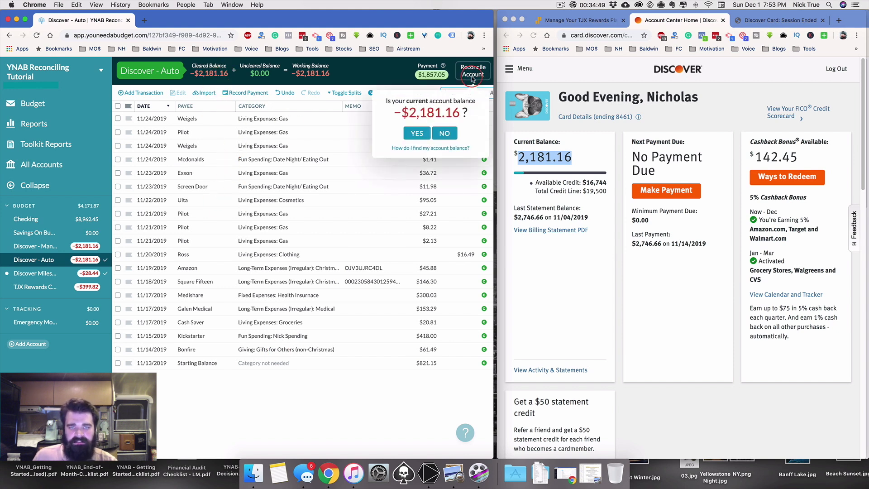
left_click(415, 133)
left_click(364, 125)
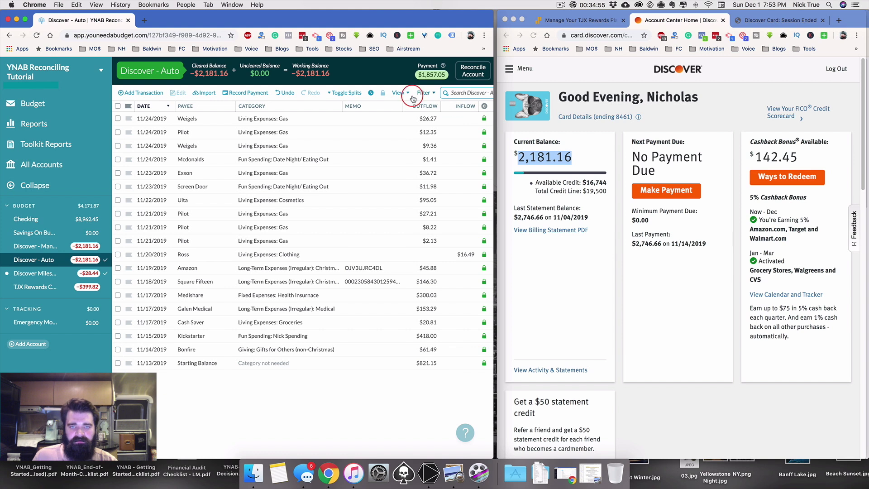
left_click(382, 92)
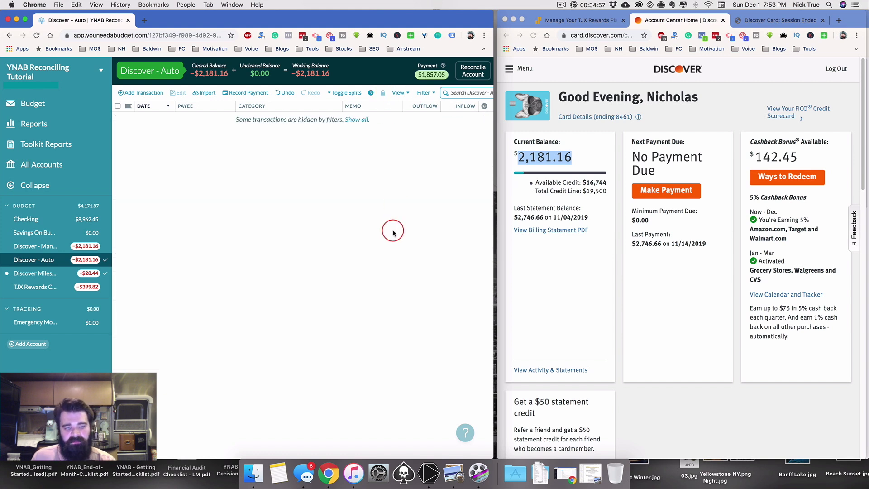
- Add a $400 Costco outflow for Christmas Shopping to Discover - Auto, then view Discover Miles Card
double_click(484, 16)
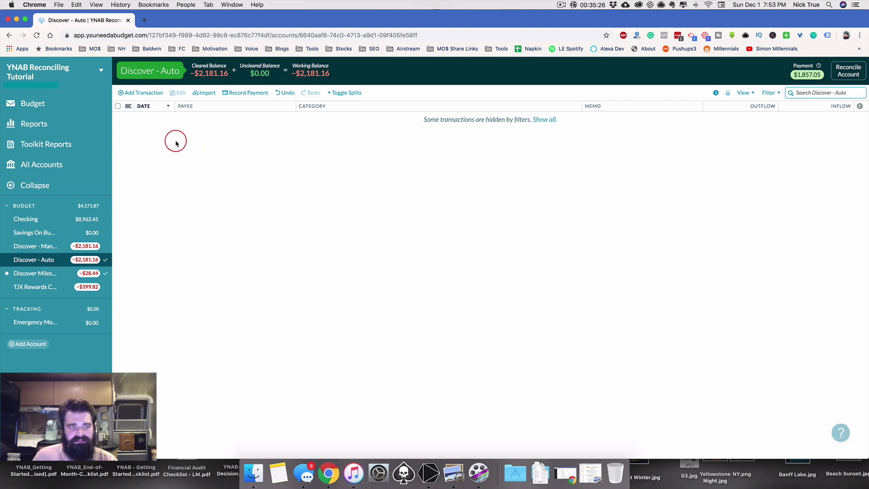
left_click(144, 92)
type("Costco")
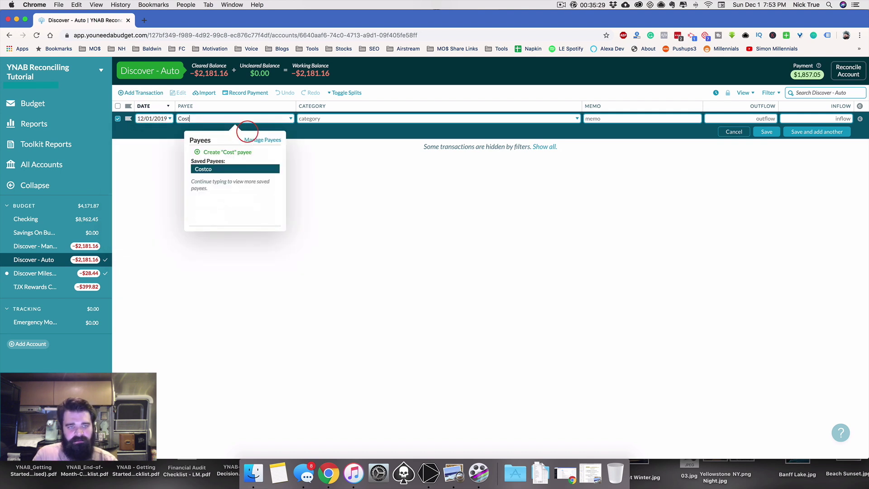
key("Tab")
type("christ")
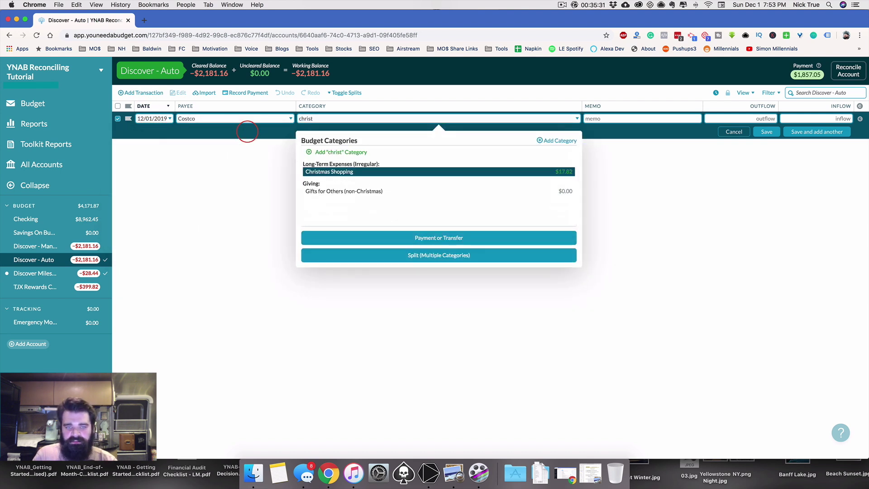
key("Tab")
key("Tab")
type("40")
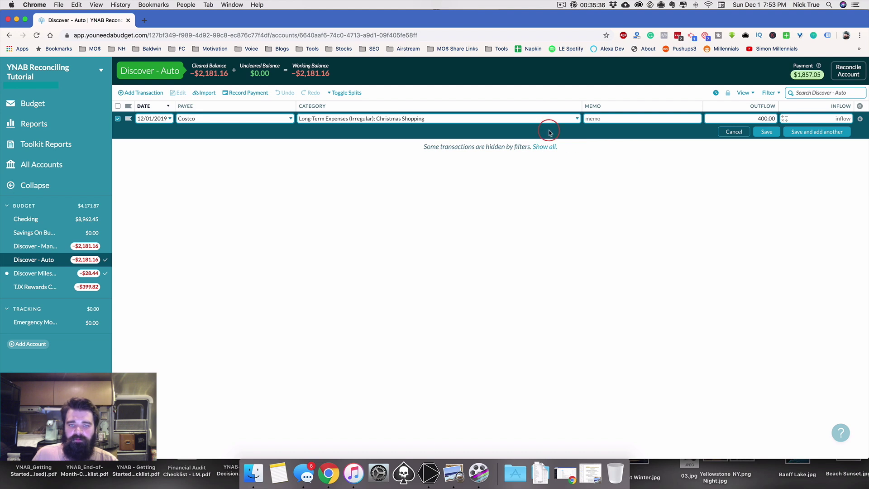
left_click(759, 131)
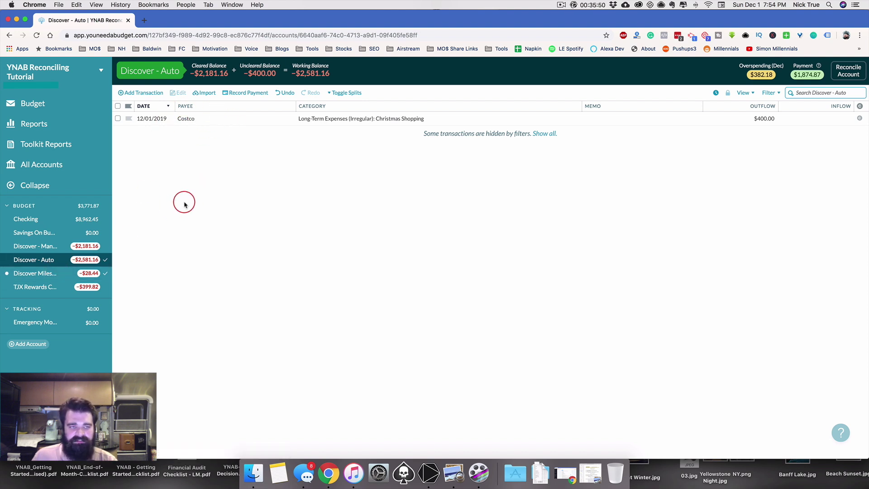
left_click(84, 273)
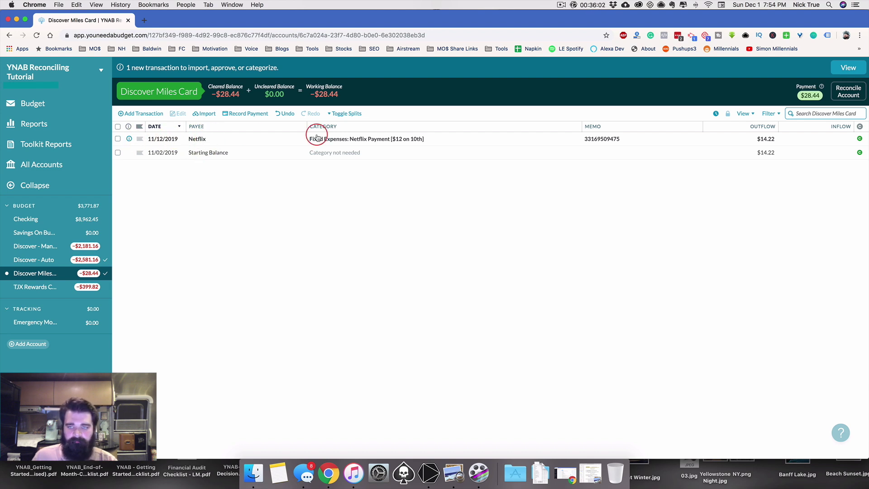
- Delete the $400 Costco charge, restoring Discover - Auto to -$2,181.16, then view TJX Rewards Card
left_click(55, 260)
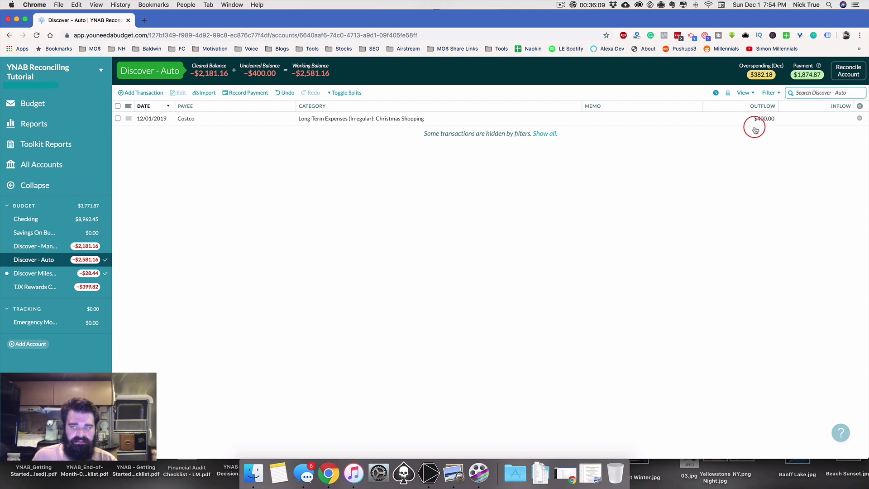
left_click(642, 122)
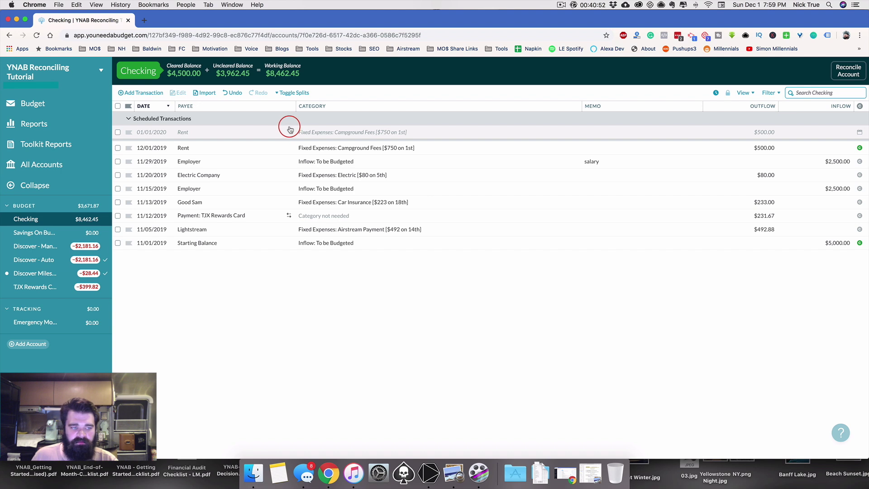
left_click(45, 244)
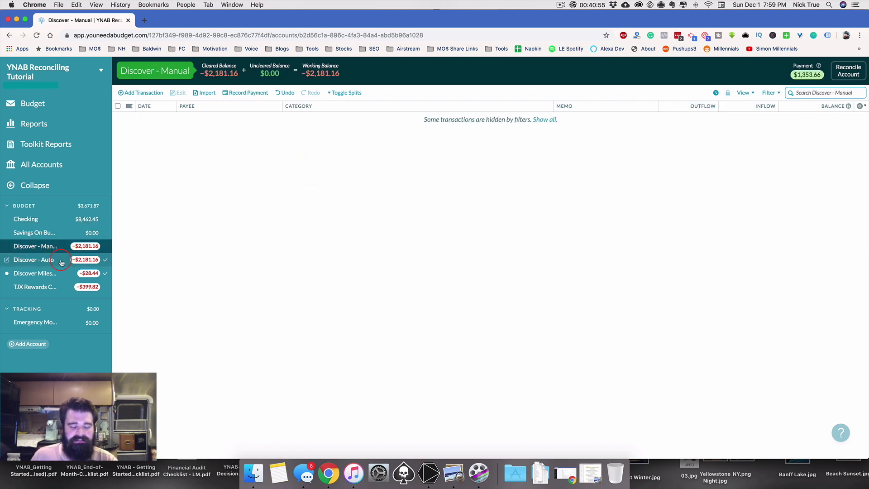
left_click(36, 260)
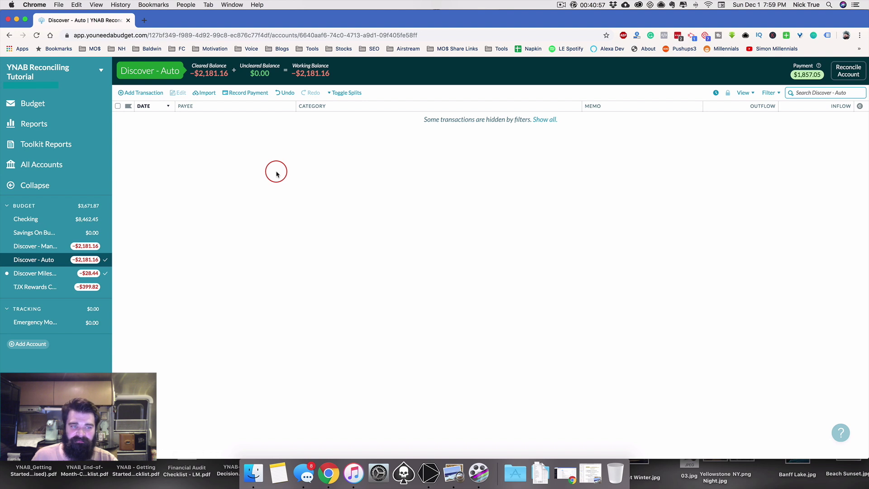
left_click(547, 120)
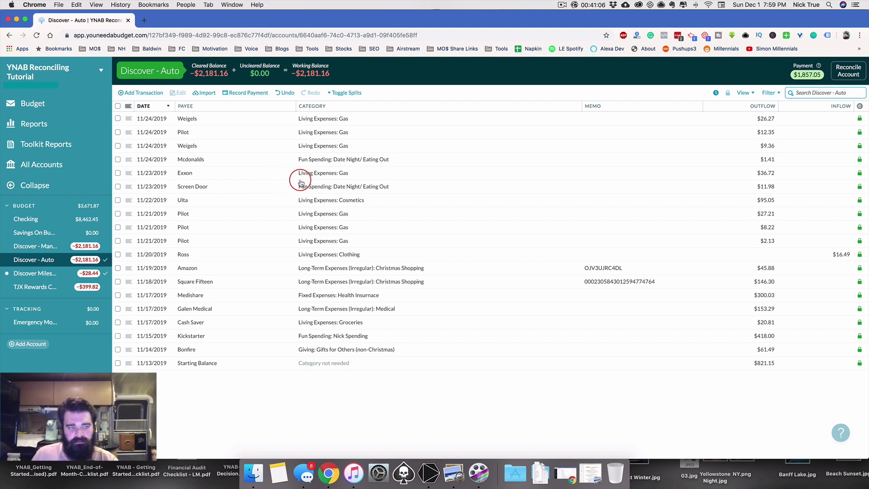
left_click(47, 289)
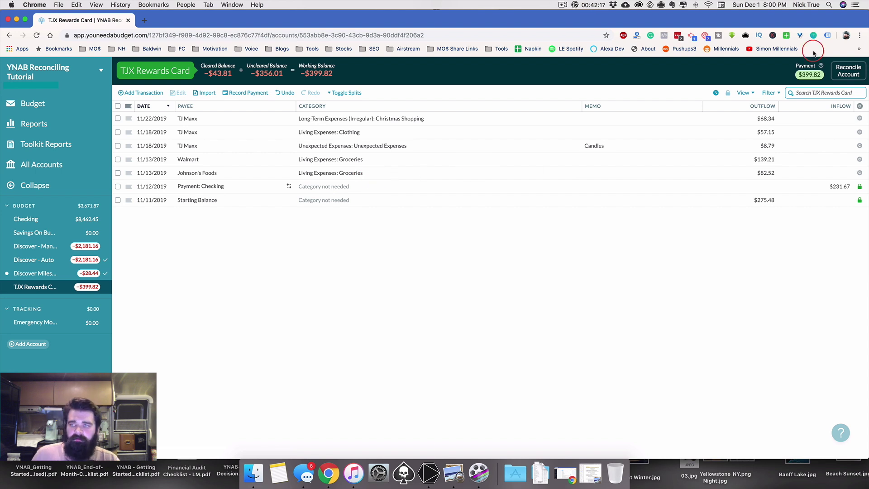
- Bring the 'YNAB: Troubleshoot Your Reconciling' Google Doc beside the TJX register
left_click_drag(862, 12, 572, 4)
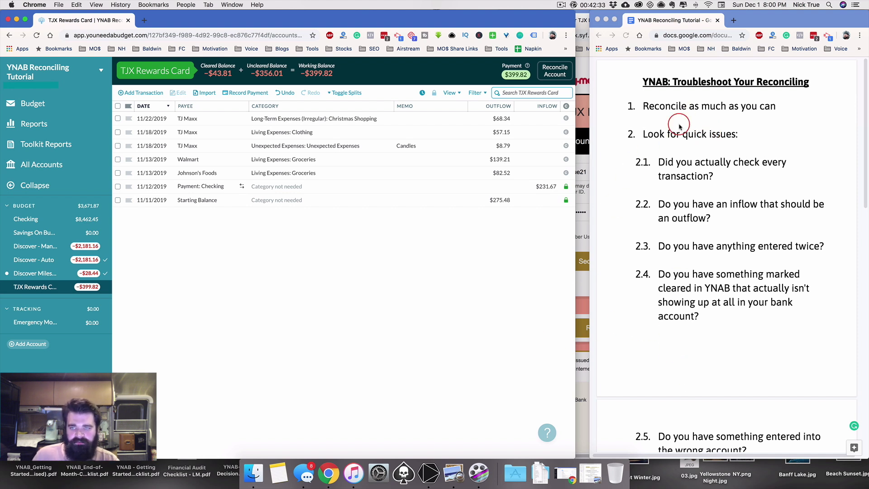
- Log in to the TJX Rewards site, view account activity, and place YNAB beside it
left_click(583, 19)
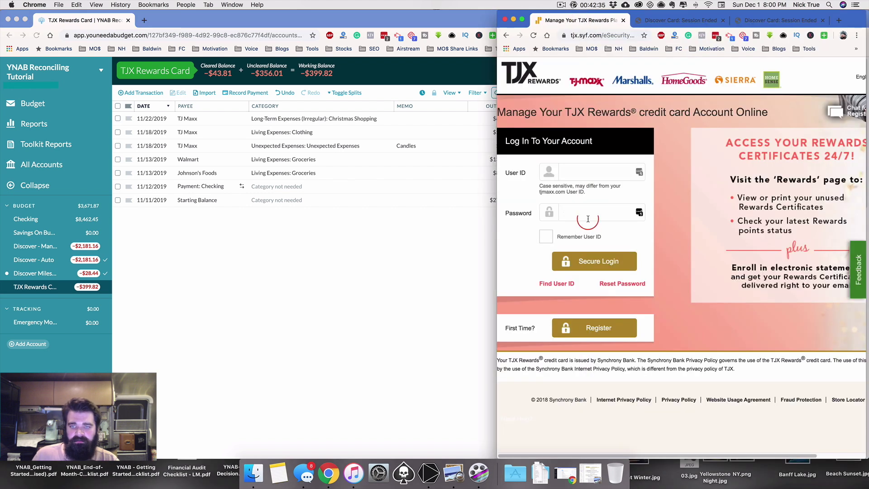
left_click(595, 263)
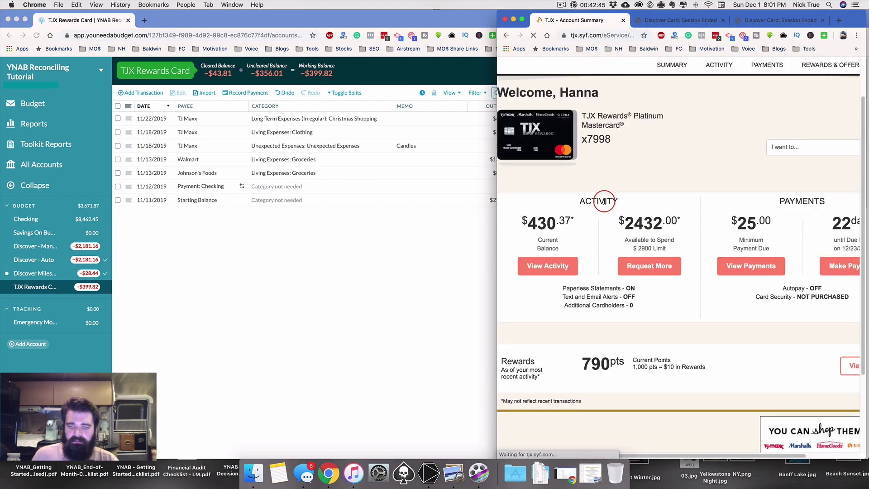
left_click(548, 266)
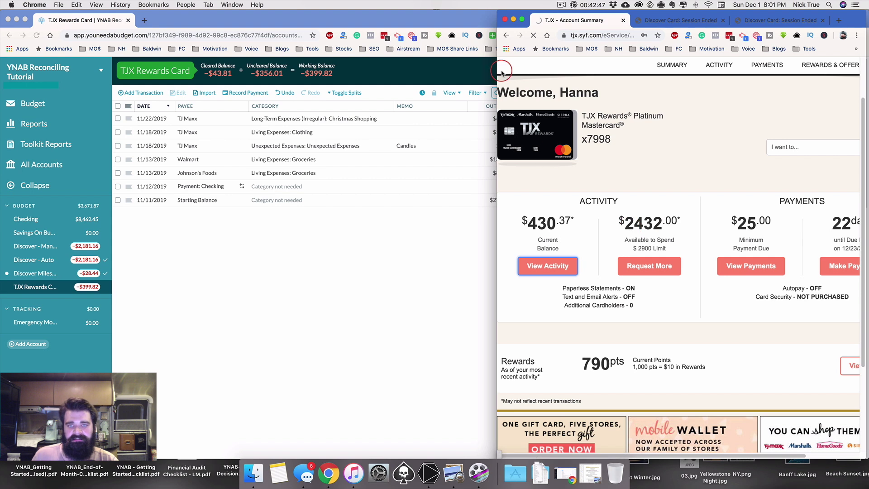
left_click(466, 15)
left_click_drag(572, 11, 489, 2)
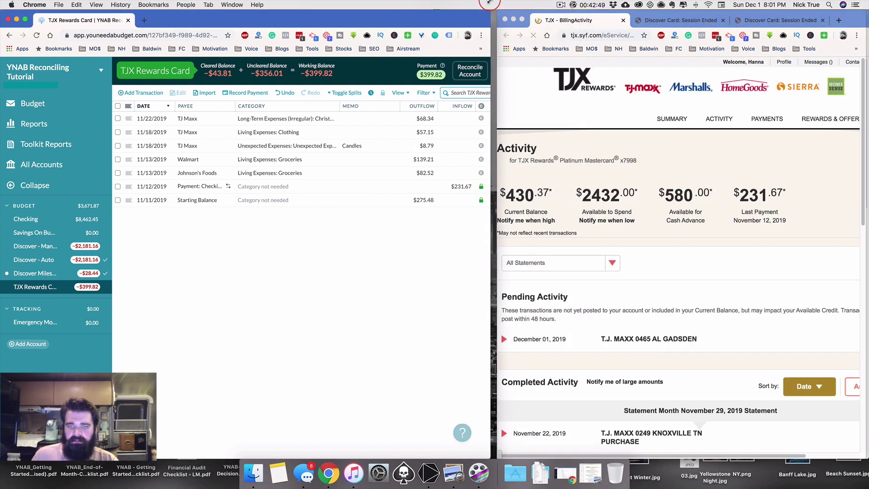
scroll(613, 202, "down", 8)
scroll(706, 298, "up", 2)
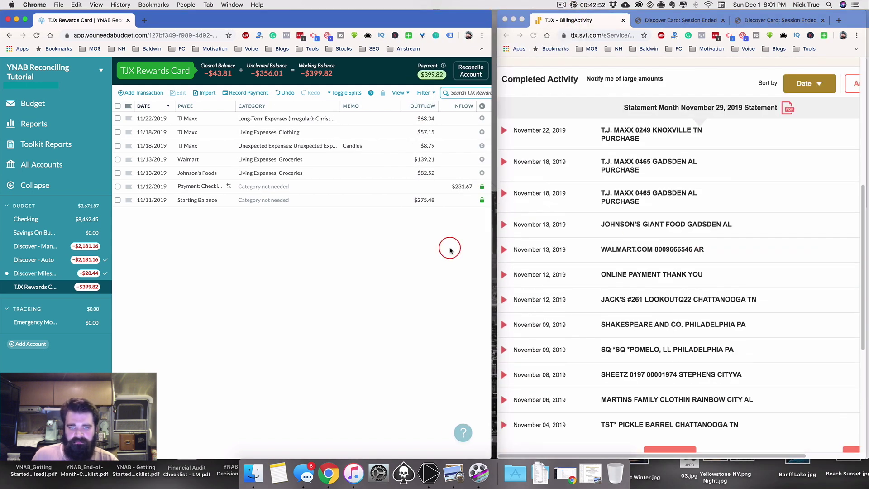
- Clear the five TJX transactions for a -$399.82 cleared balance, then cancel reconciliation
left_click(482, 172)
left_click(482, 159)
left_click(481, 146)
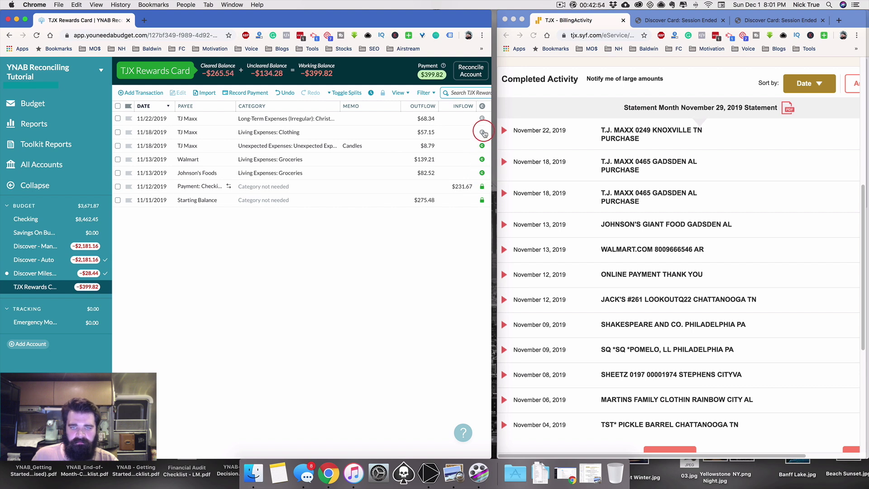
left_click(483, 131)
left_click(482, 118)
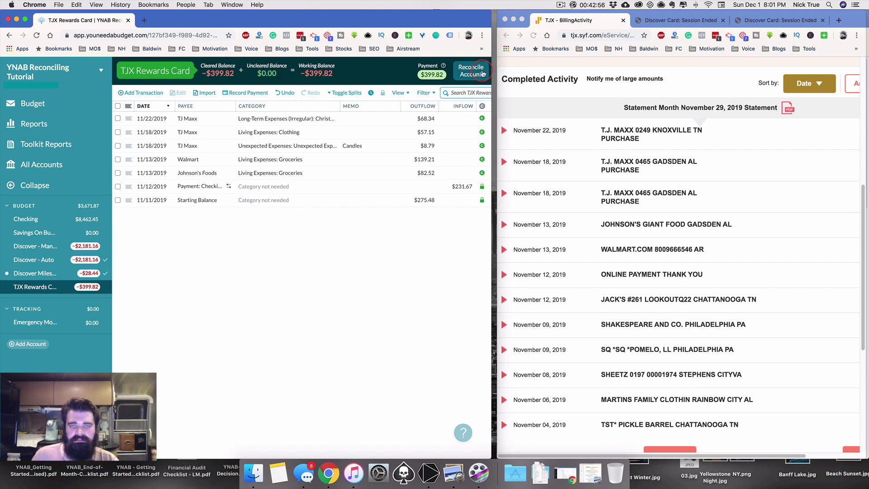
left_click(483, 74)
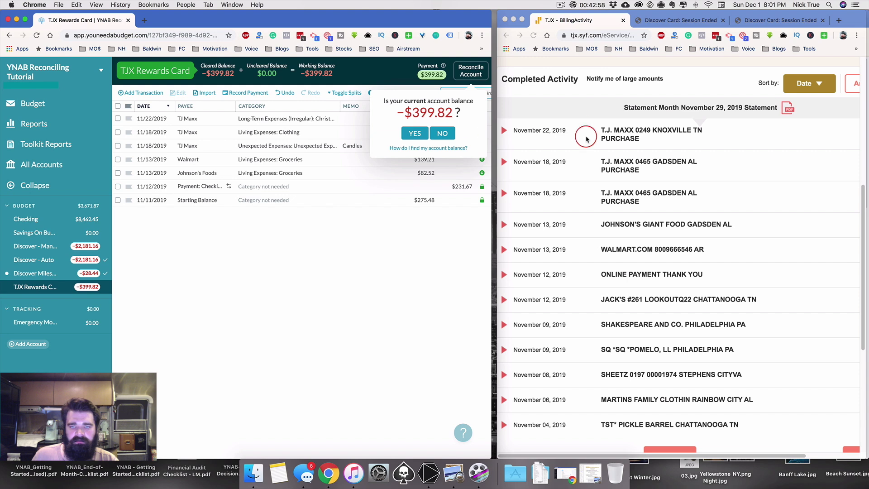
scroll(586, 138, "up", 7)
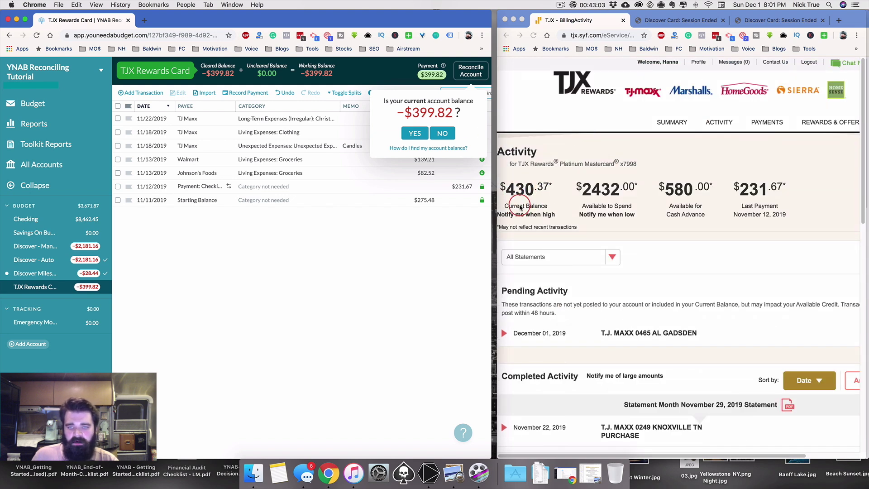
left_click(361, 265)
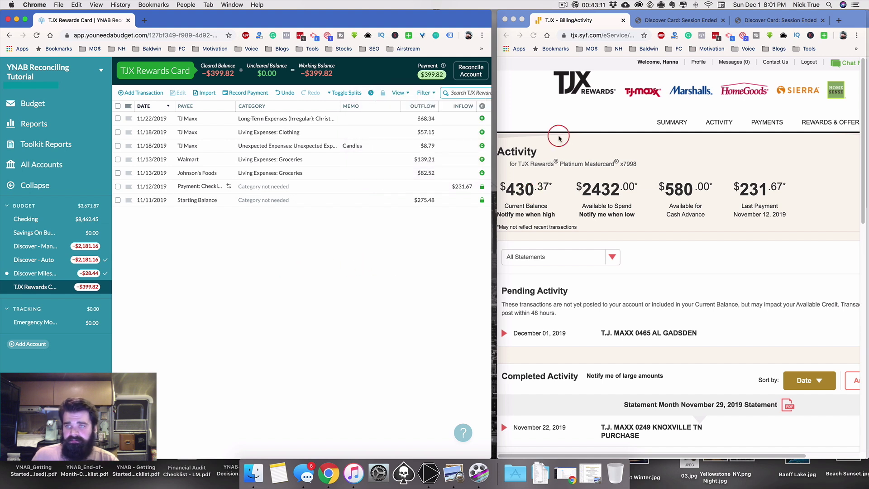
- Review checklist items 2.1 and 2.2 against the TJX card activity page
key("super+grave")
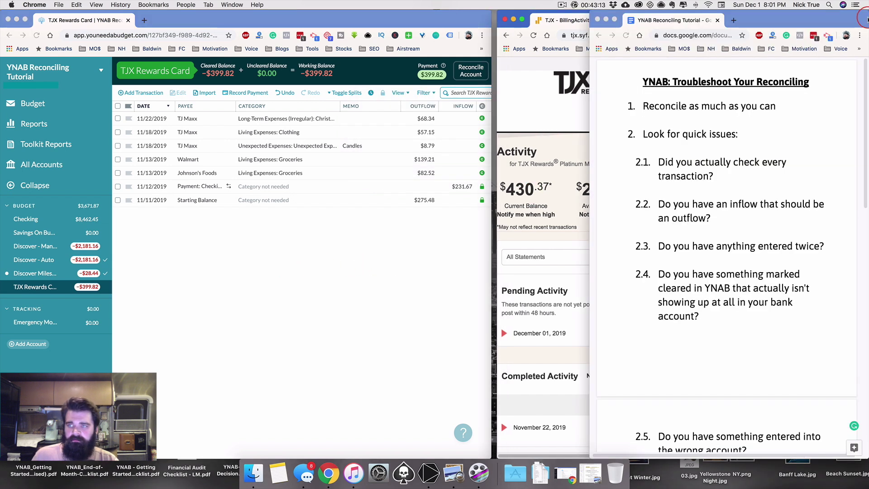
scroll(704, 152, "down", 1)
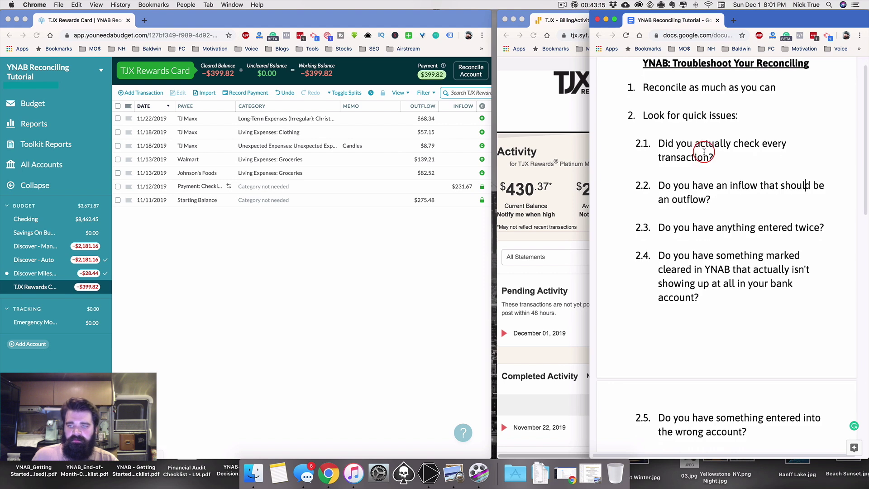
triple_click(694, 155)
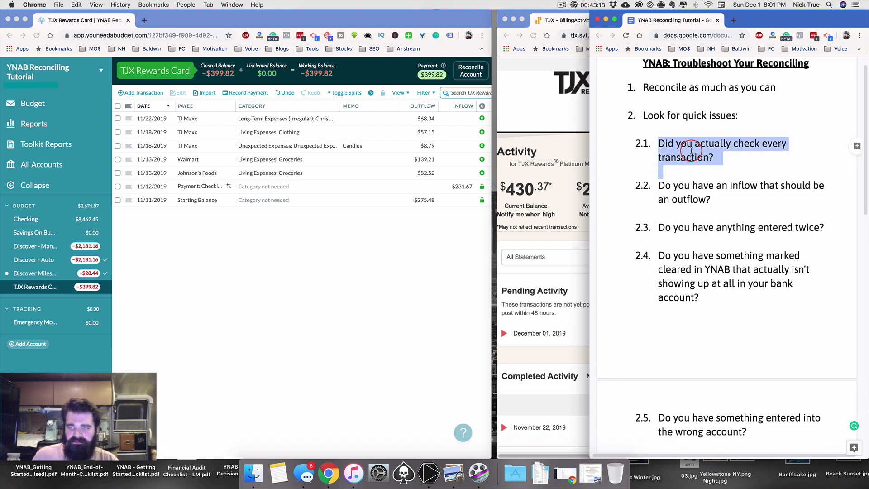
left_click(566, 238)
scroll(653, 290, "down", 5)
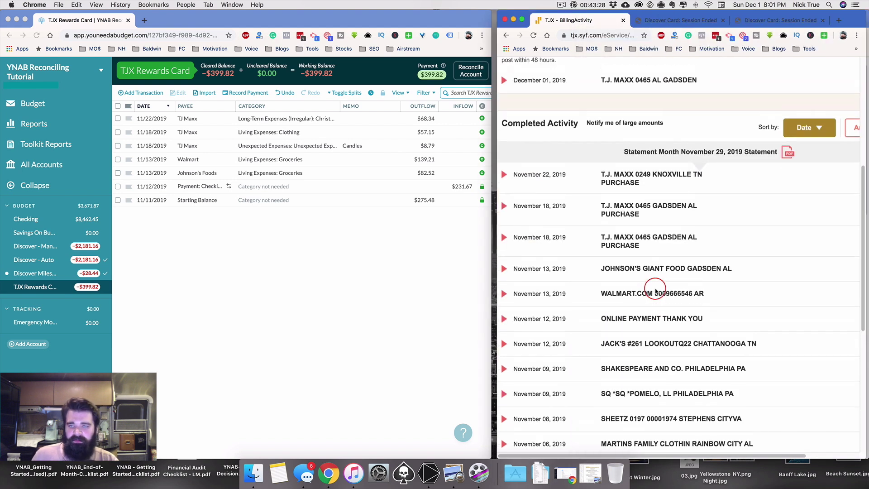
scroll(653, 290, "up", 3)
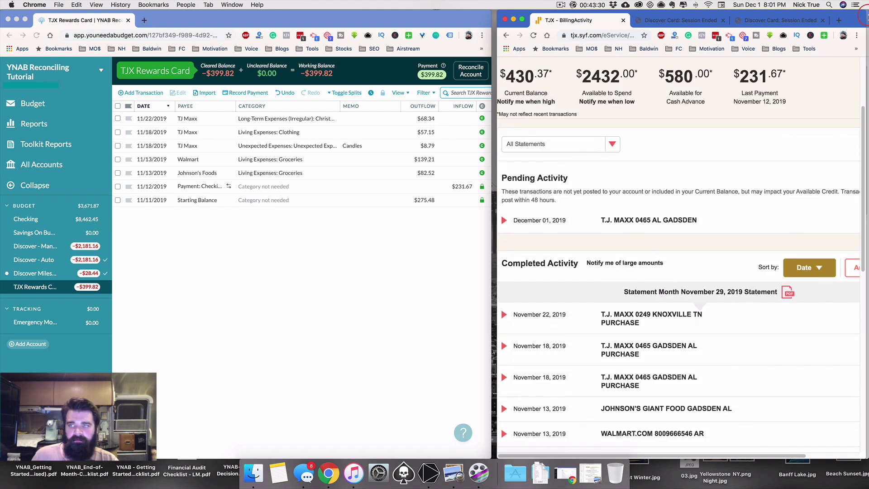
left_click(862, 13)
left_click(697, 189)
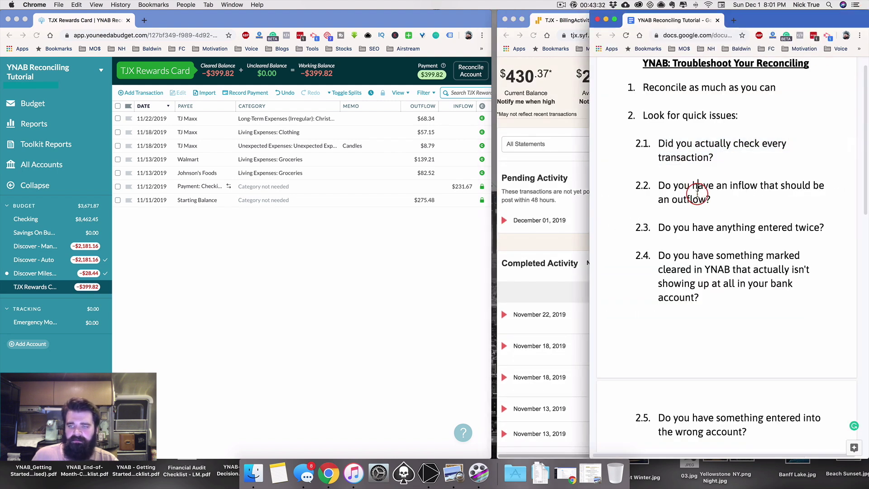
double_click(698, 190)
left_click(699, 190)
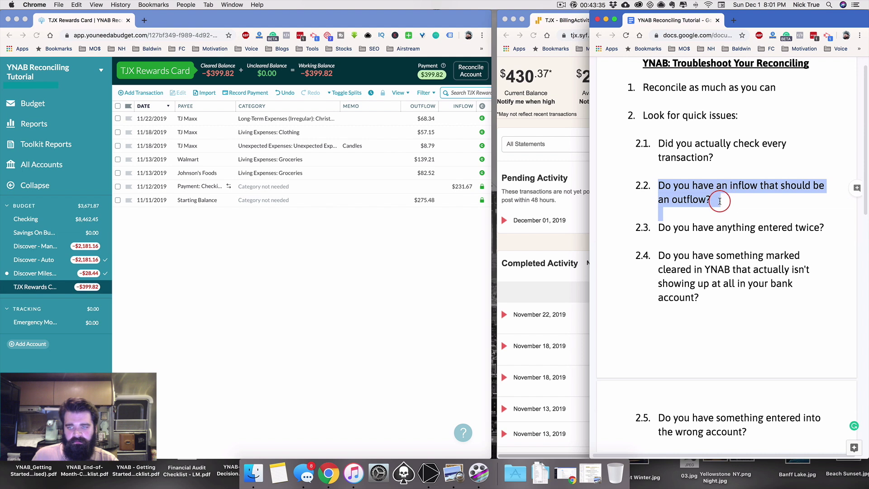
- Trial-switch the $139.21 Walmart charge to an inflow, then undo it
left_click(448, 231)
double_click(428, 158)
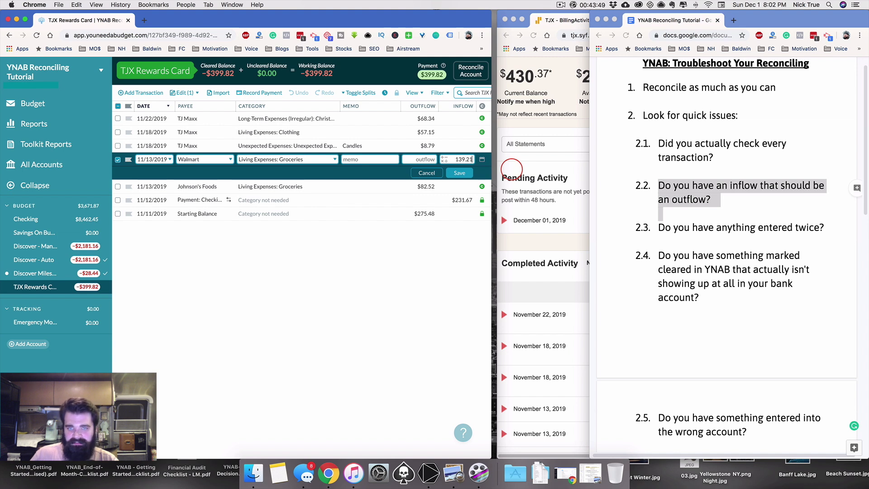
key("Return")
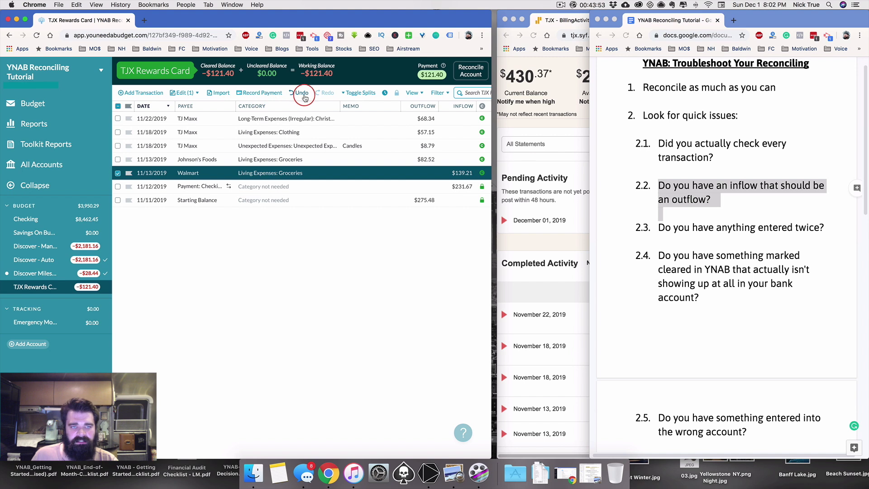
left_click(300, 93)
- Highlight checklist items 2.3 and 2.4 in the troubleshooting doc
triple_click(704, 224)
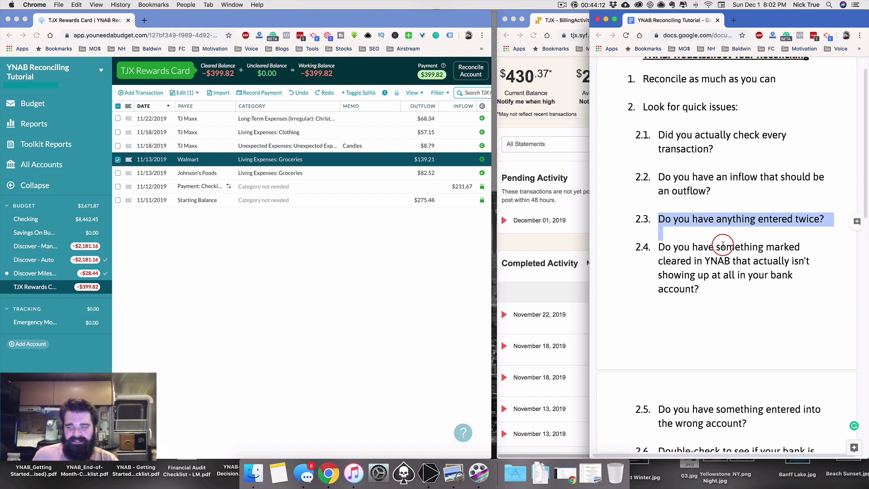
scroll(676, 184, "down", 3)
triple_click(677, 184)
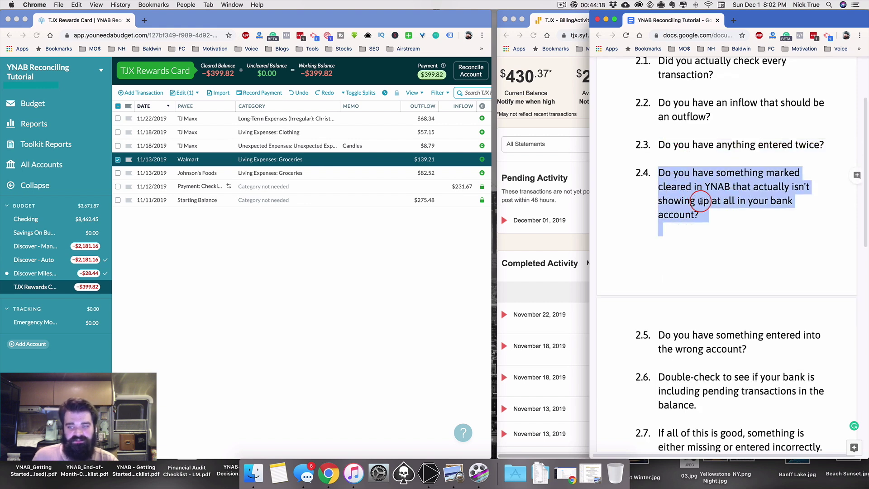
scroll(706, 206, "down", 1)
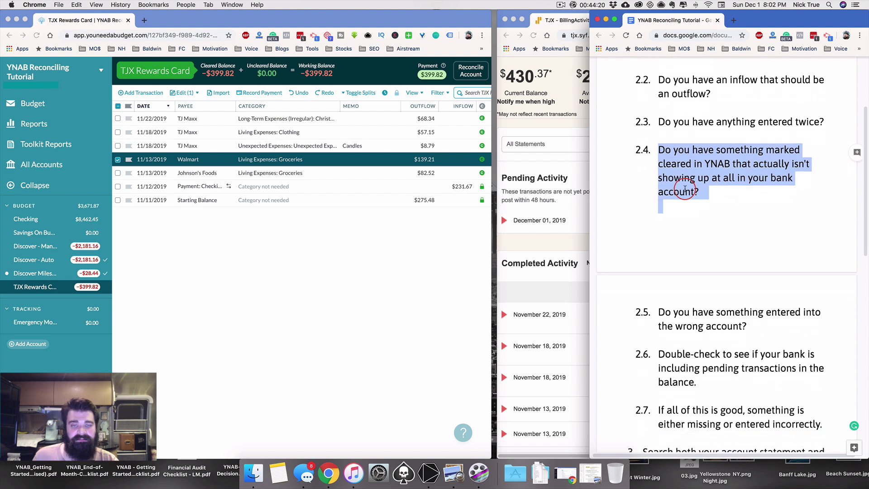
- Expand the December 01 pending charge details on the TJX billing page
left_click(416, 270)
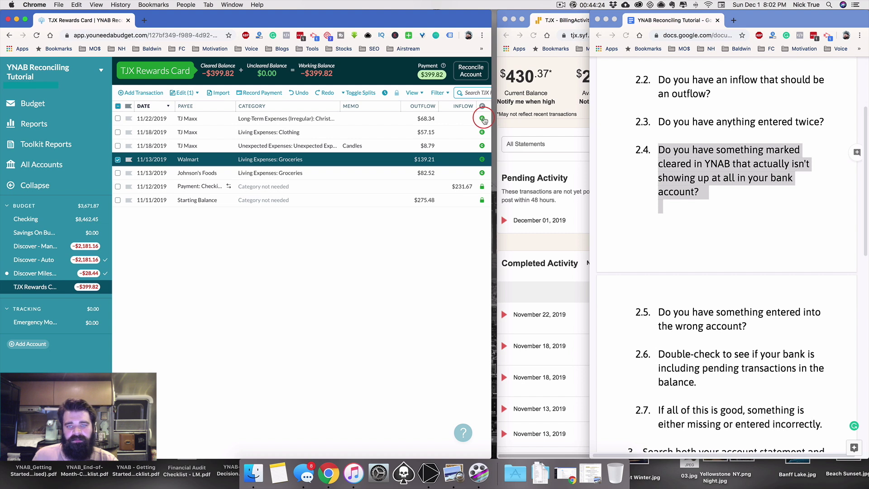
mouse_move(484, 119)
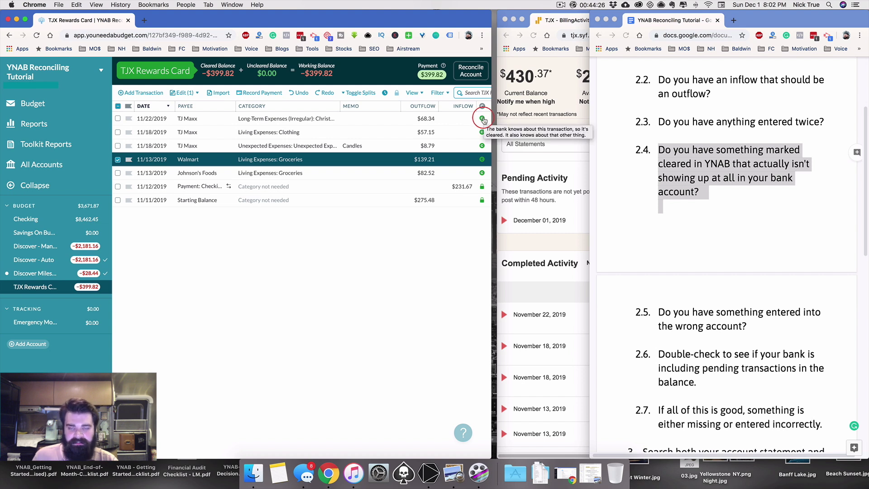
left_click(569, 162)
left_click(503, 220)
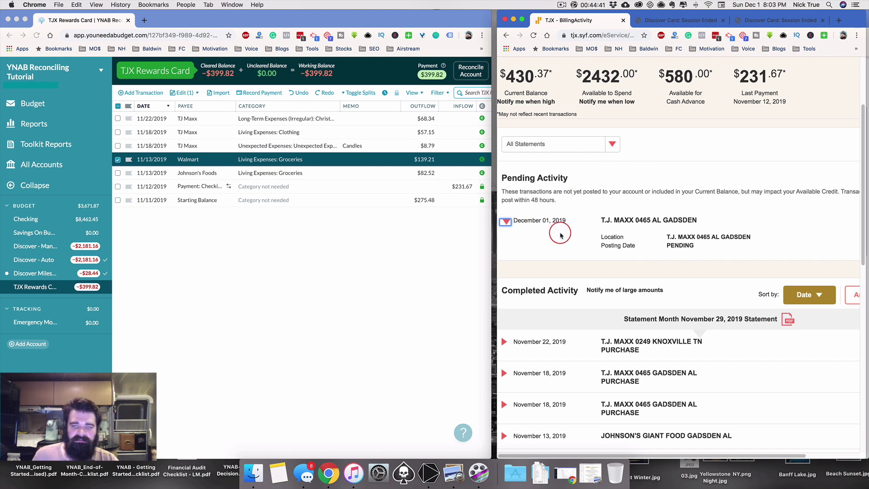
scroll(619, 241, "up", 1)
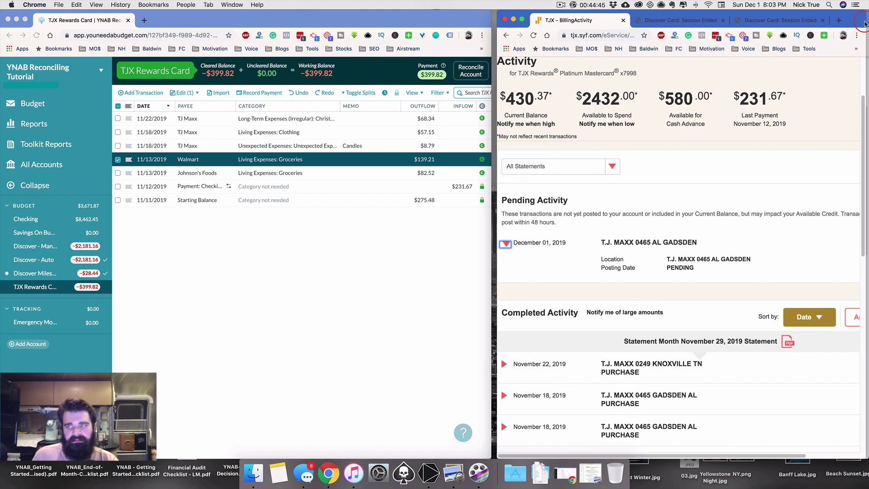
key("super+grave")
triple_click(709, 219)
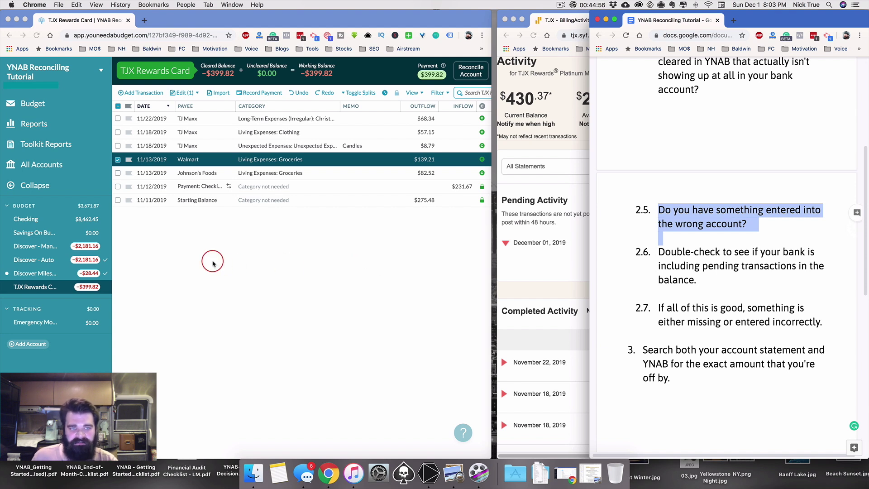
left_click(235, 249)
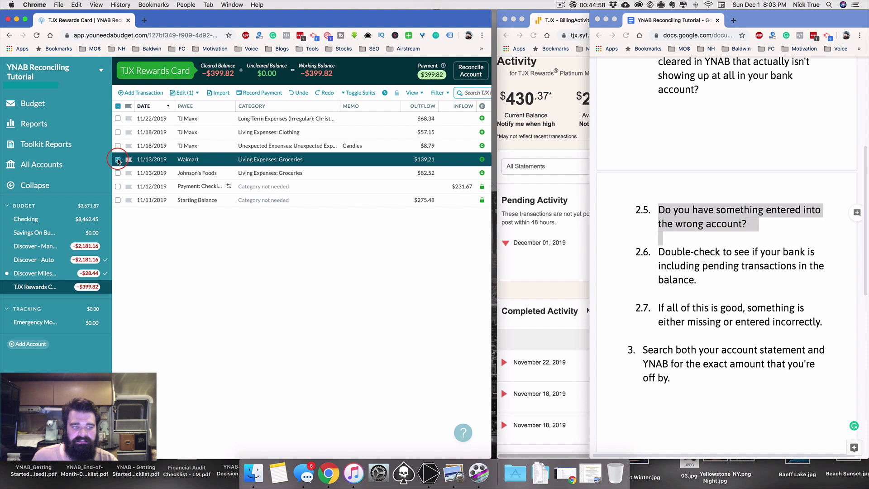
left_click(118, 160)
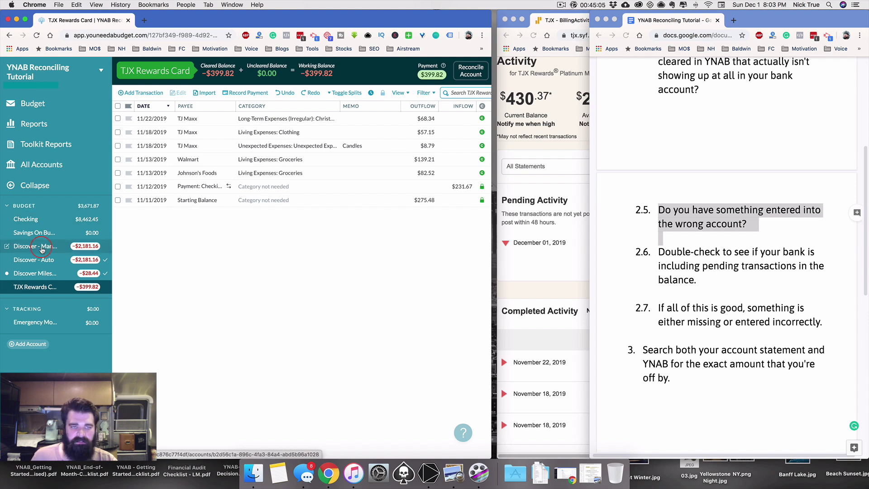
triple_click(694, 238)
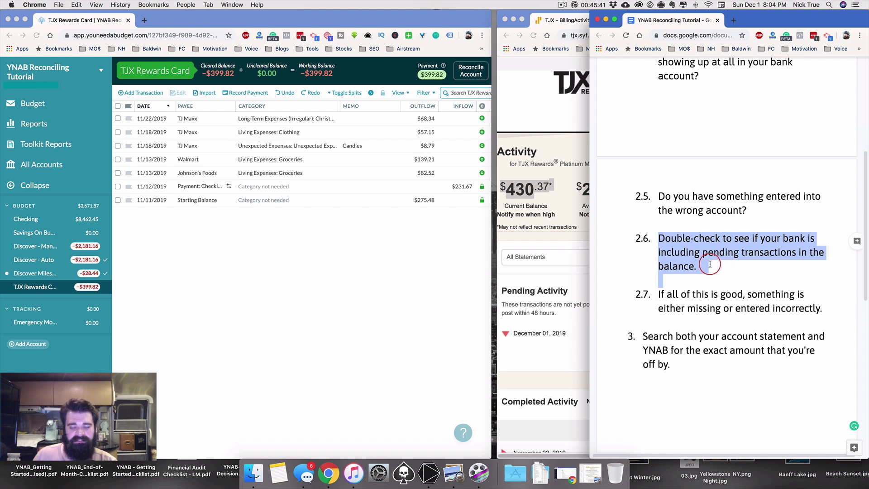
key("super+grave")
scroll(647, 262, "down", 1)
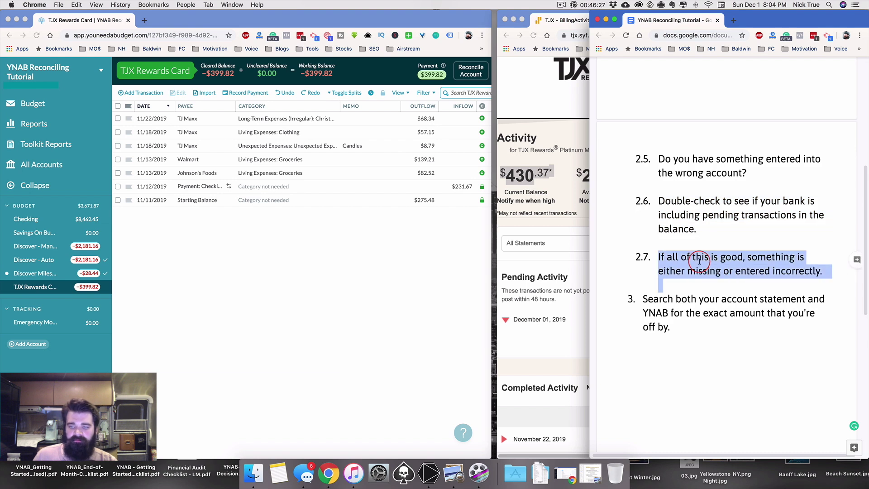
scroll(700, 261, "up", 5)
scroll(699, 261, "up", 5)
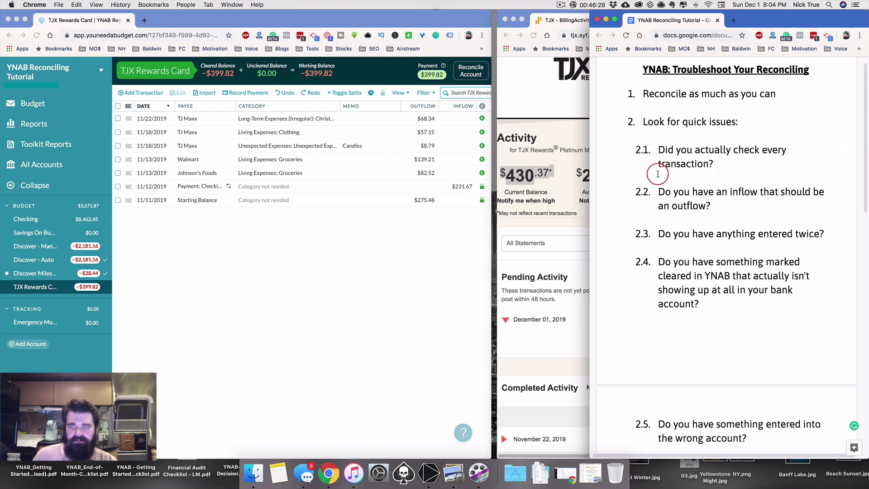
scroll(706, 136, "down", 5)
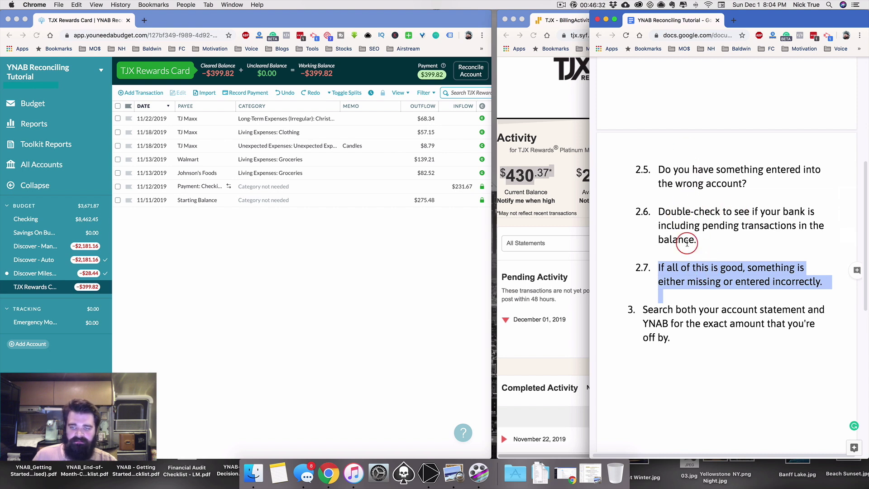
left_click(693, 284)
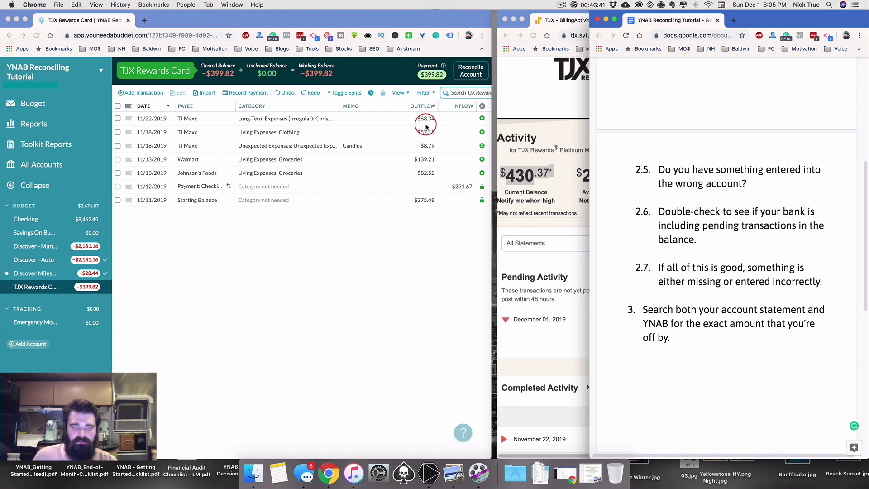
scroll(686, 272, "down", 1)
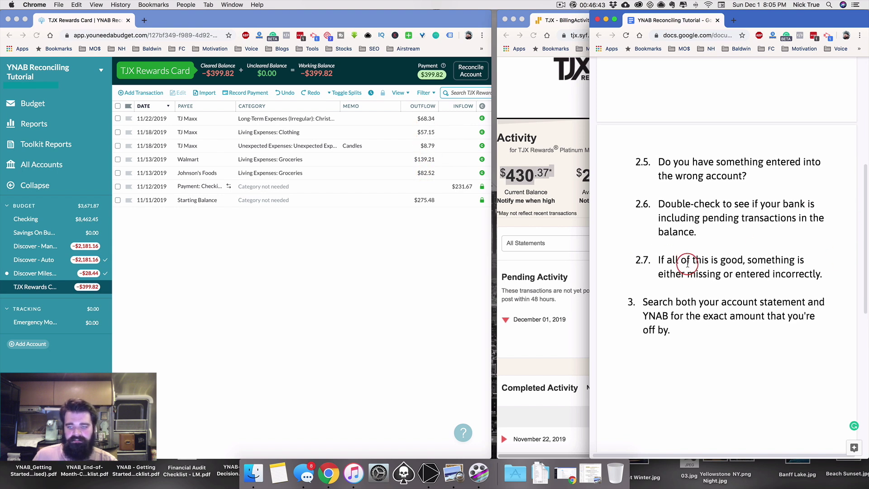
scroll(687, 264, "down", 5)
- Reconcile TJX Rewards against a 430.37 balance, revealing a $30.55 difference
triple_click(667, 235)
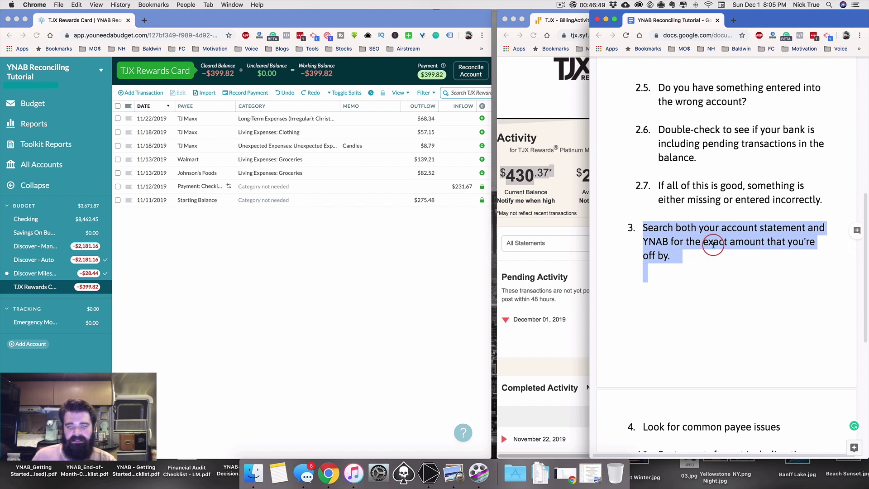
left_click(462, 74)
left_click(464, 75)
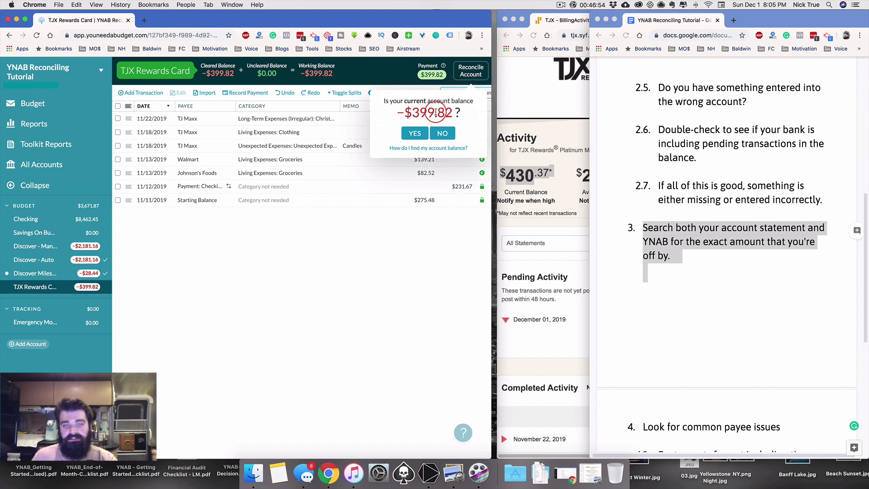
left_click(442, 133)
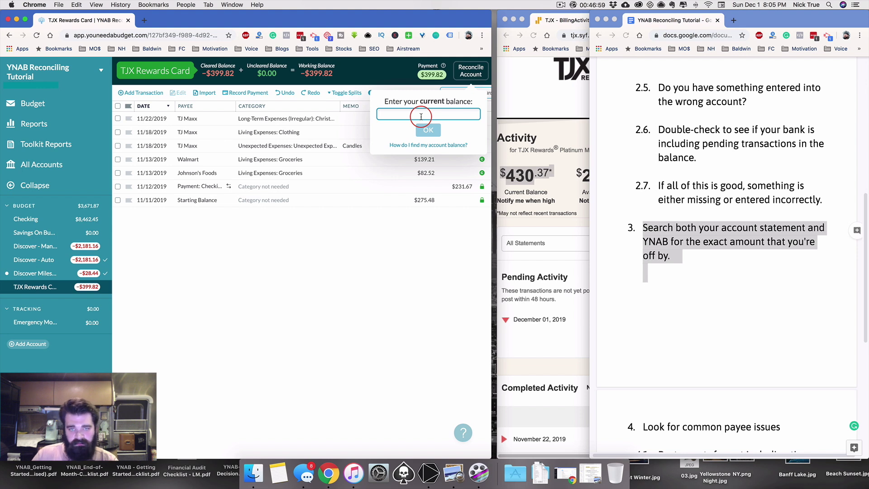
type("430.37")
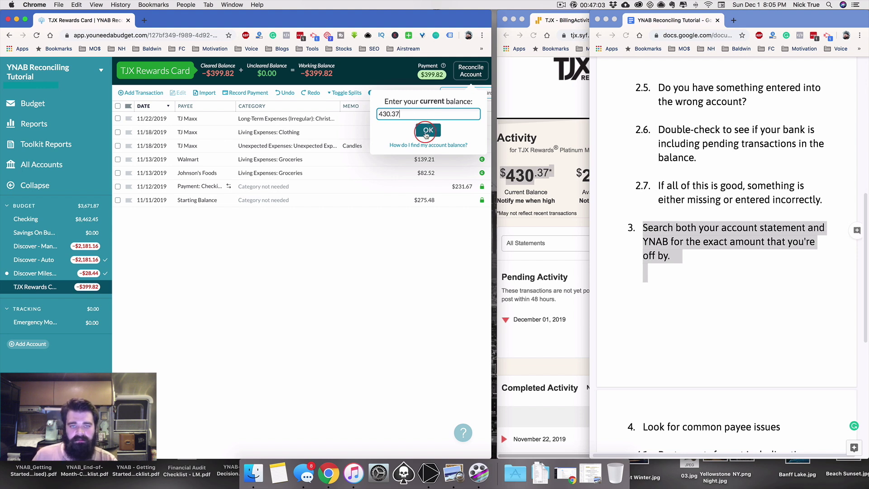
left_click(426, 130)
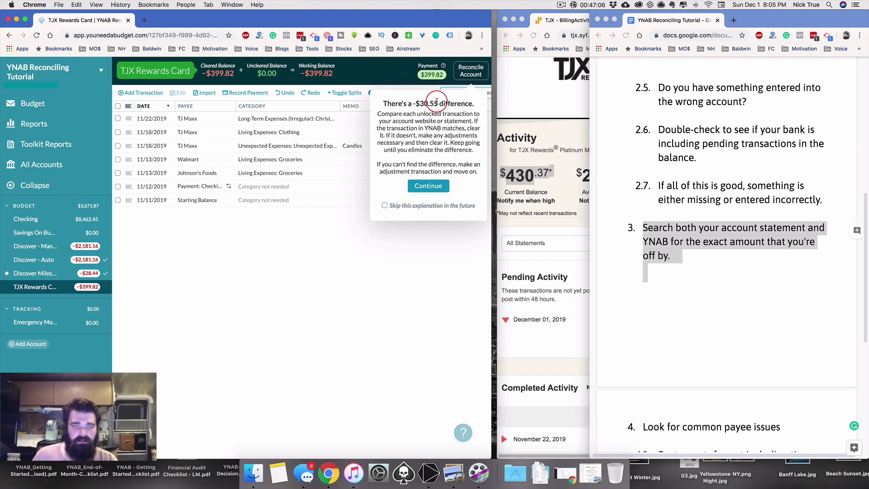
left_click(430, 186)
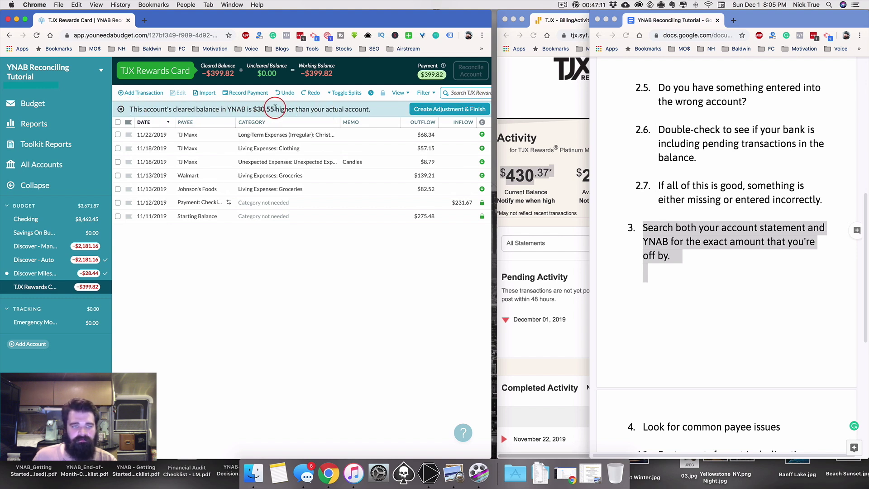
left_click_drag(274, 109, 257, 109)
key("super+c")
- Search the YNAB register for 30.55, then clear the search
left_click(466, 92)
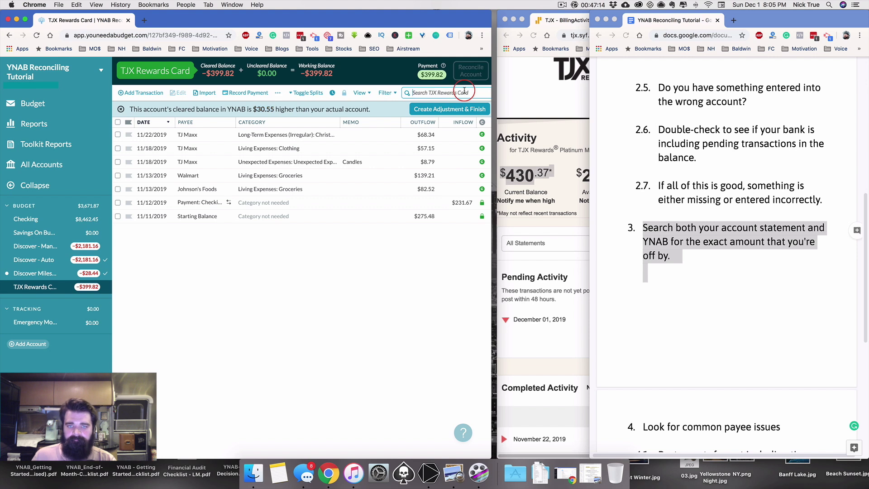
key("super+v")
key("Return")
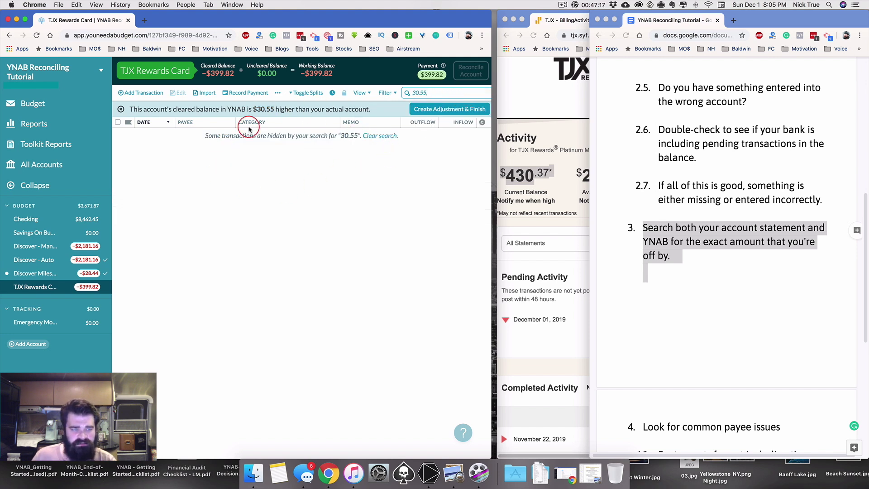
left_click(386, 136)
- Find the $30.55 JACK'S #261 charge on the TJX billing page and expand its November 12 details
left_click(546, 103)
scroll(669, 217, "down", 5)
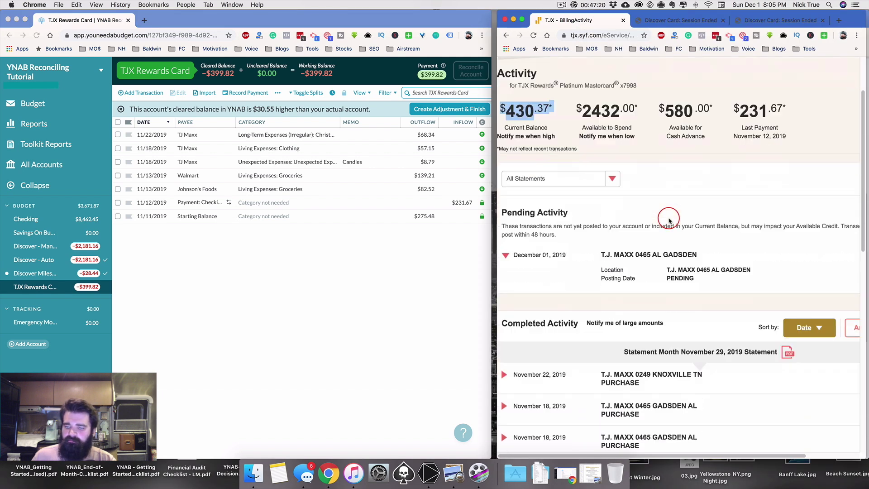
key("super+f")
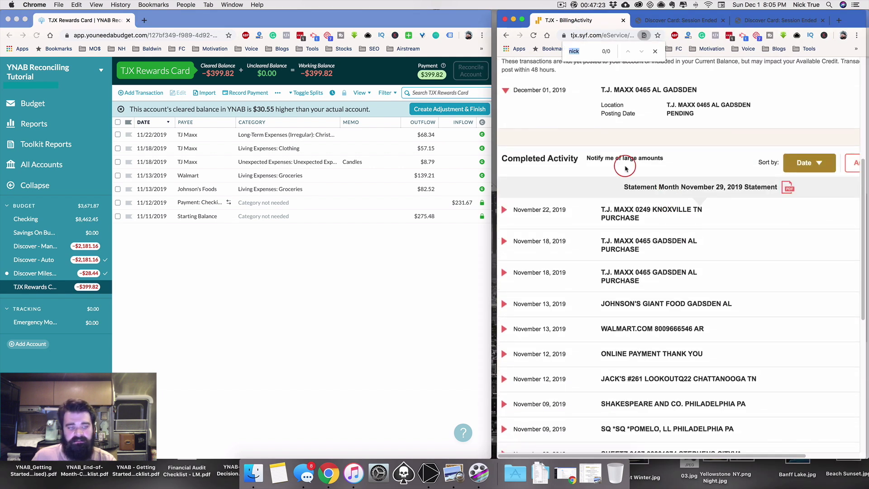
type("30.55")
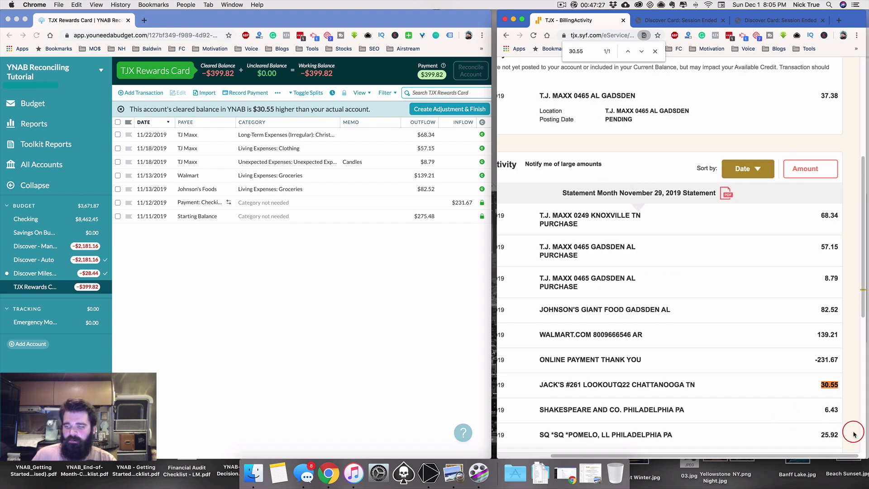
scroll(835, 384, "down", 5)
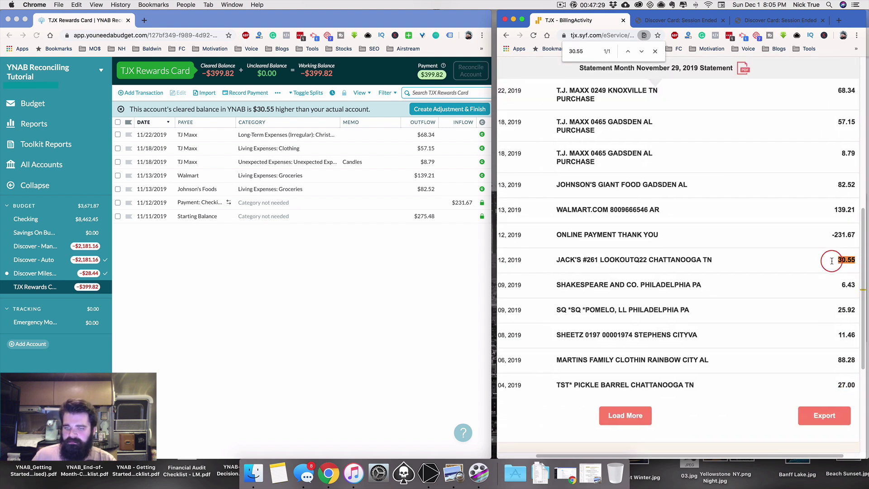
scroll(832, 260, "left", 3)
left_click(504, 261)
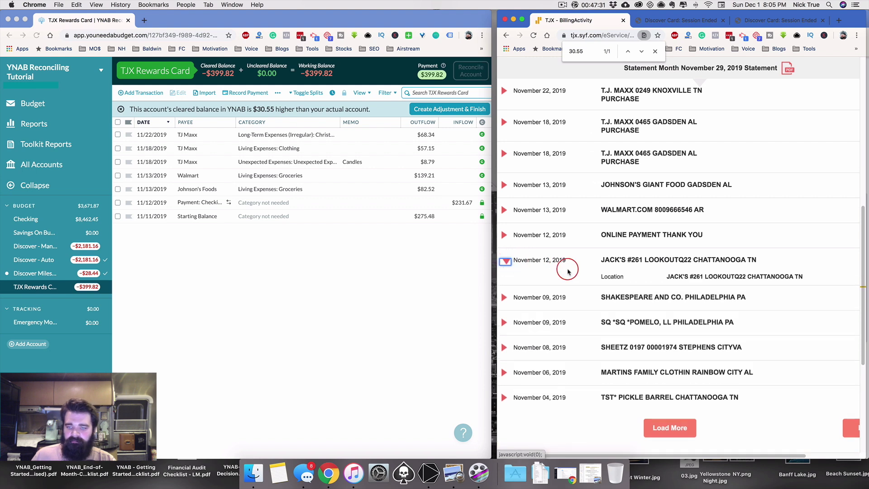
scroll(566, 270, "right", 3)
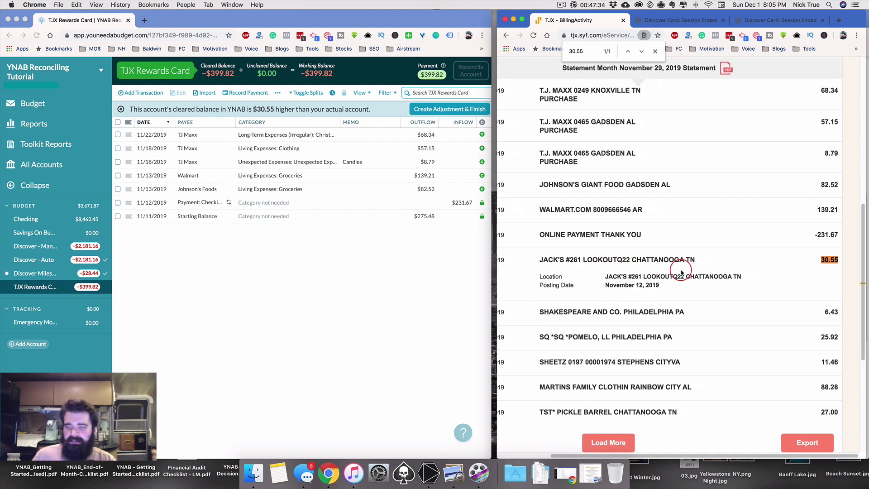
left_click(248, 297)
- Add a cleared $30.55 Jack's outflow dated 11/12/2019 to the TJX Rewards Card
left_click(140, 95)
left_click(152, 134)
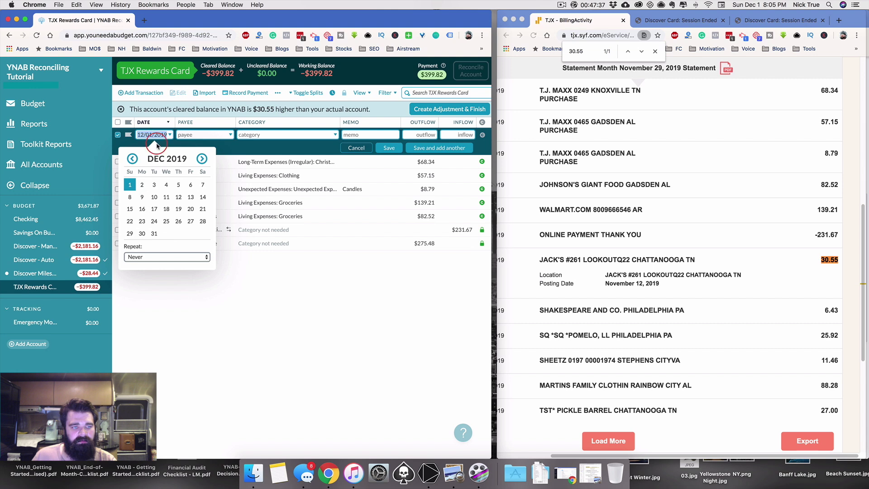
left_click(133, 158)
left_click(154, 208)
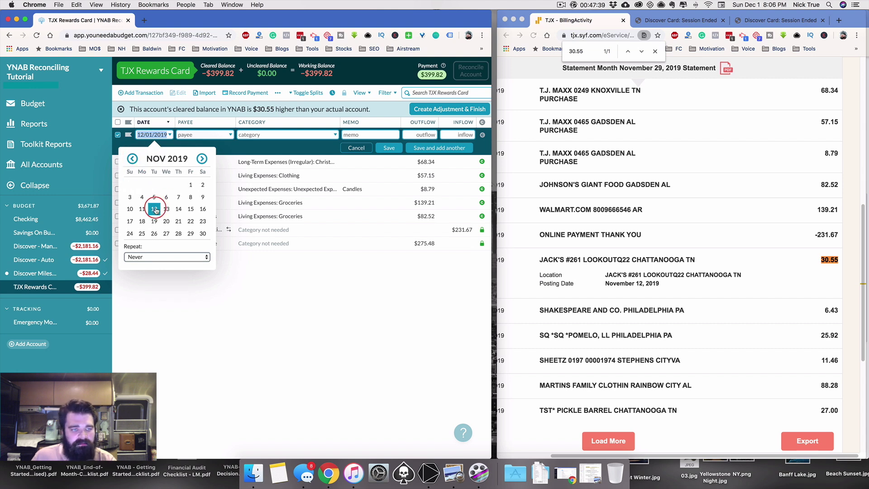
type("Jack's")
key("Tab")
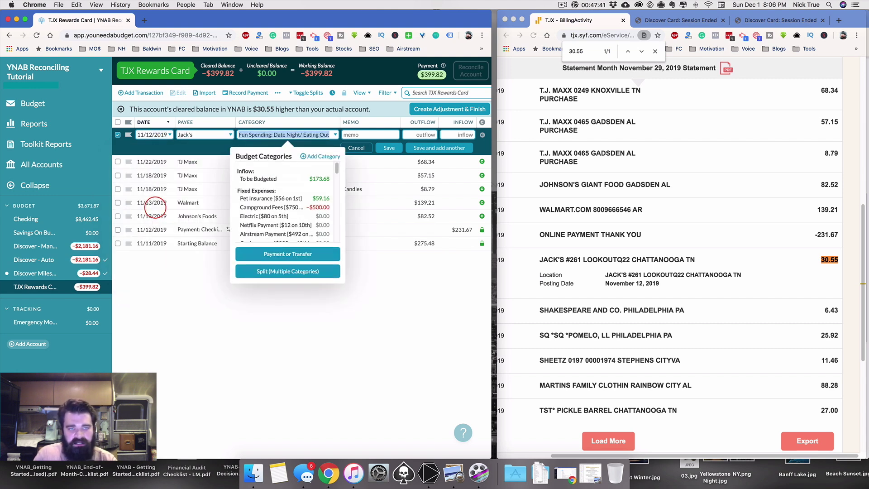
key("Tab")
key("Tab")
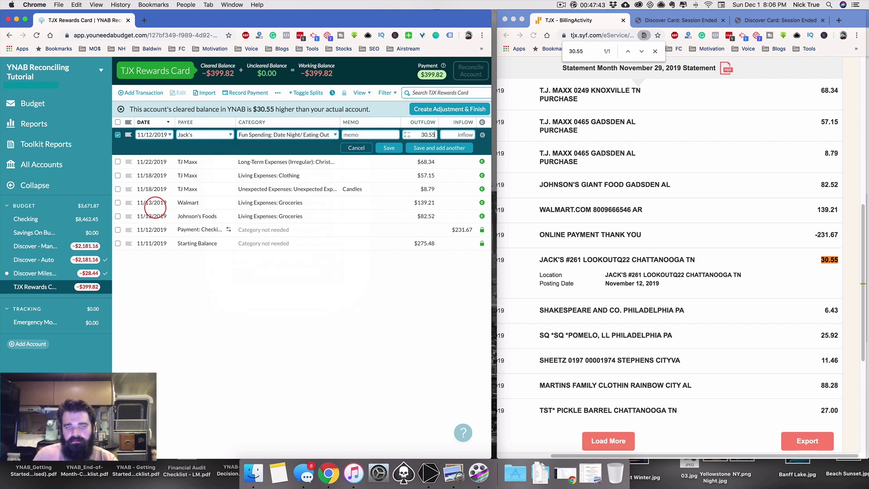
left_click(482, 135)
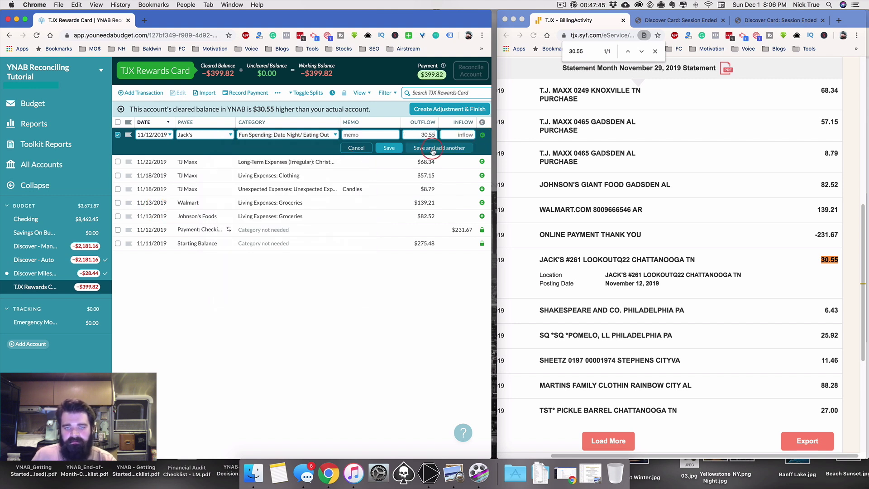
left_click(388, 148)
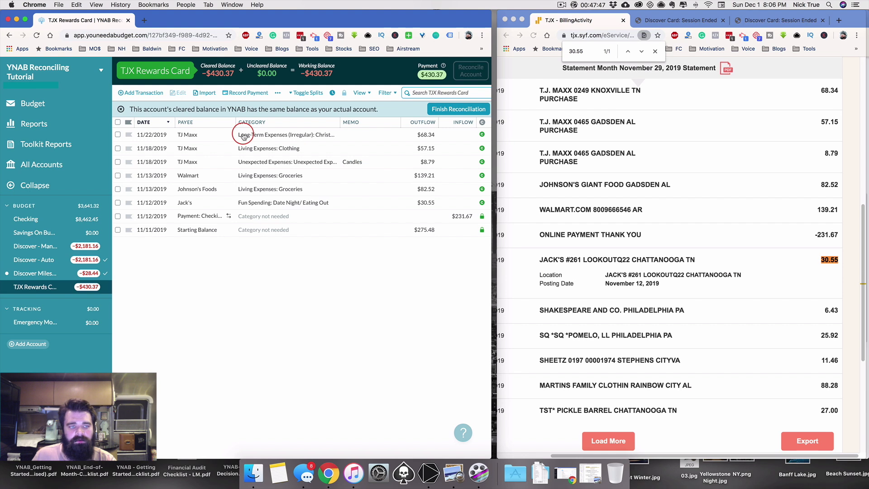
- Finish reconciling the TJX Rewards Card at -$430.37
left_click_drag(141, 109, 607, 196)
scroll(615, 227, "up", 10)
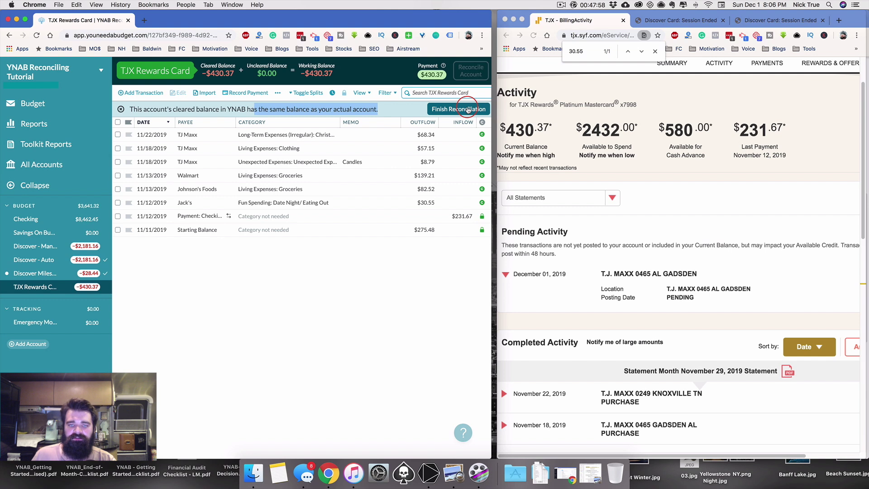
left_click(468, 110)
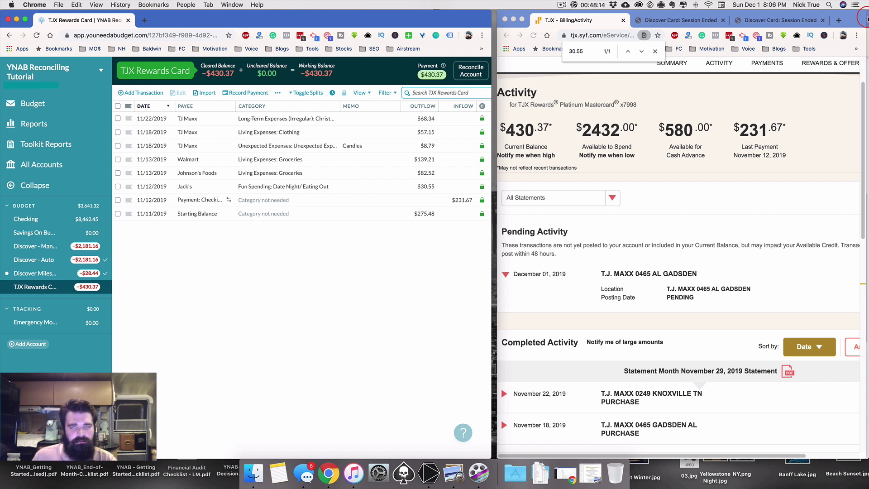
left_click(864, 19)
- Highlight the guide's payee-issue and restaurant-tip lines, then start a new TJX Rewards Card transaction
scroll(724, 195, "down", 1)
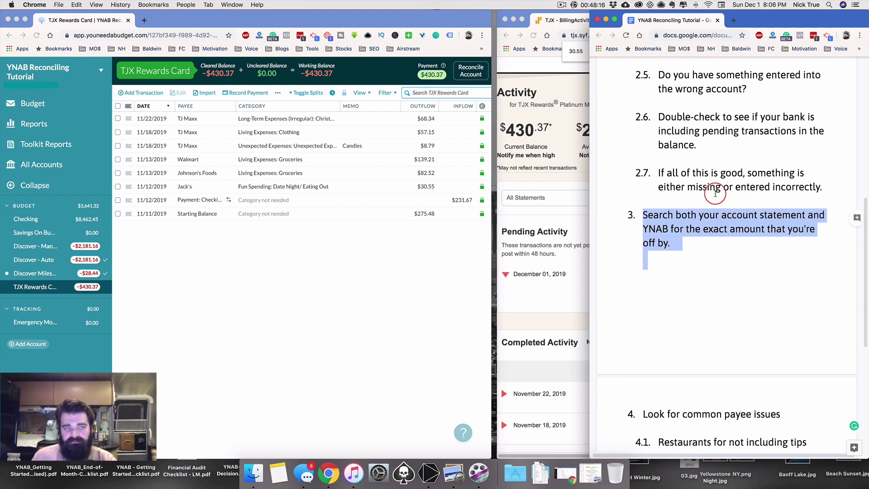
scroll(712, 188, "down", 2)
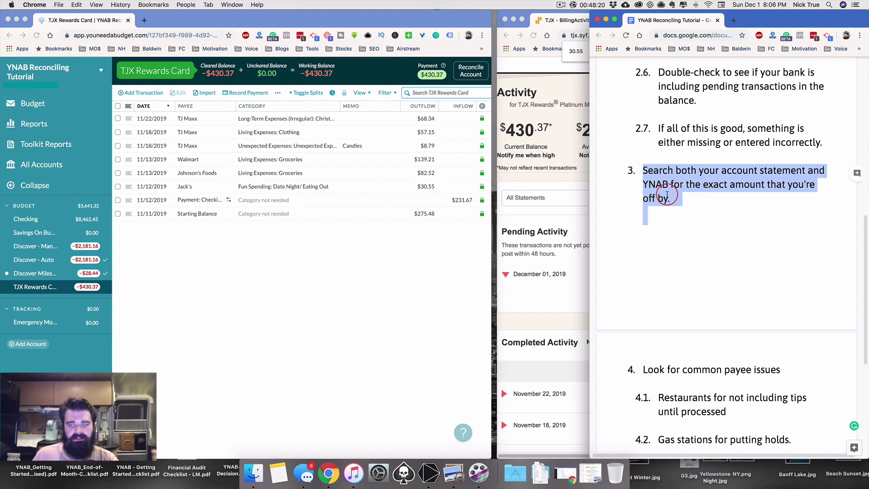
scroll(669, 196, "down", 6)
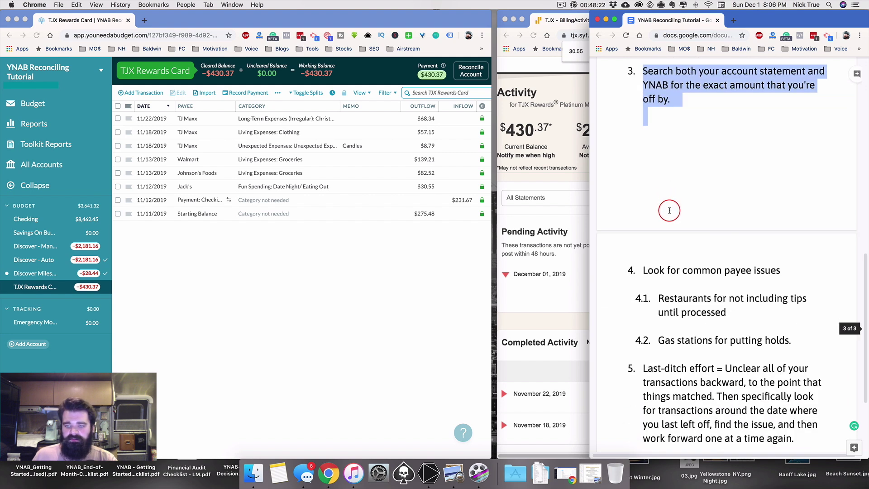
left_click_drag(643, 224, 711, 227)
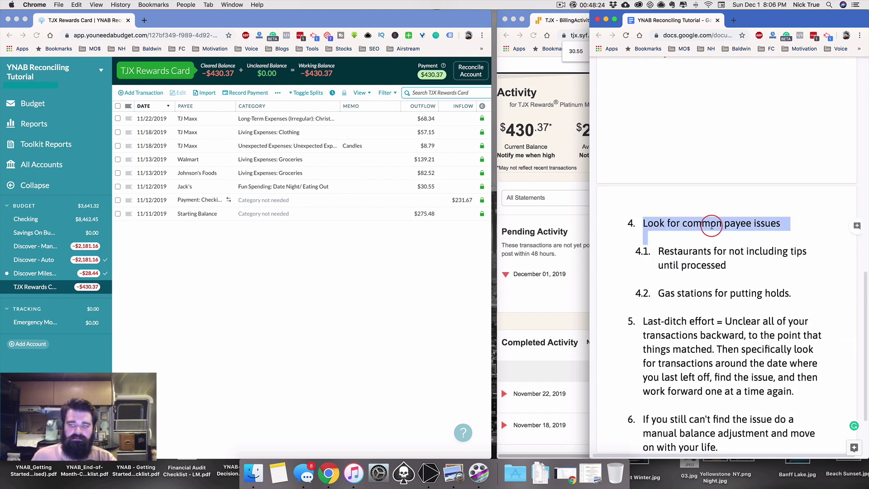
scroll(710, 226, "down", 2)
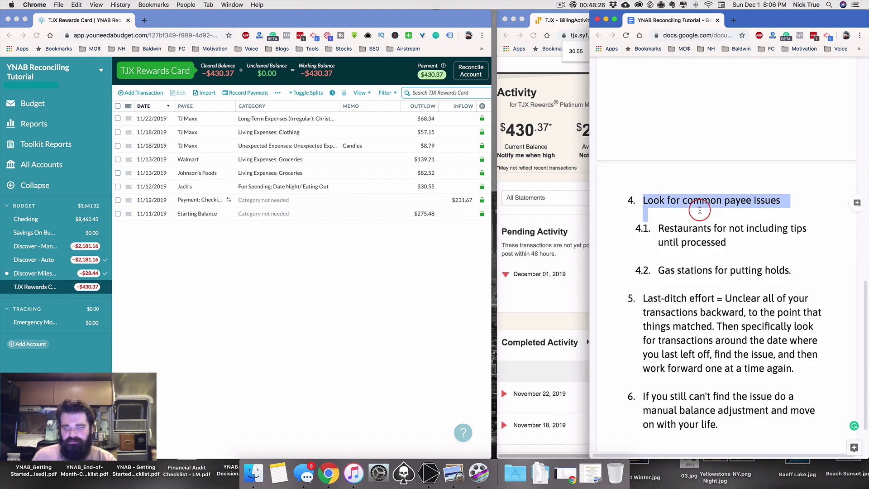
left_click_drag(727, 218, 654, 204)
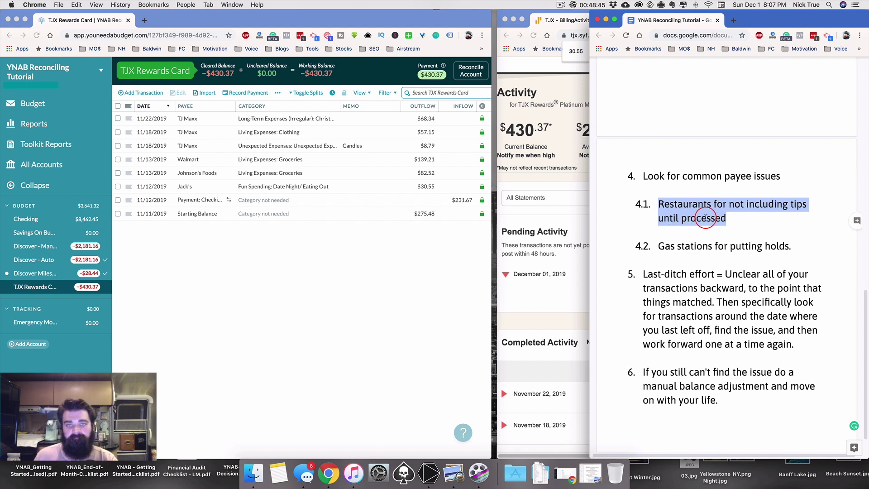
left_click(154, 93)
left_click(132, 143)
- Add a $20.00 Waffle House charge dated 11/28/2019 to TJX Rewards Card
left_click(178, 217)
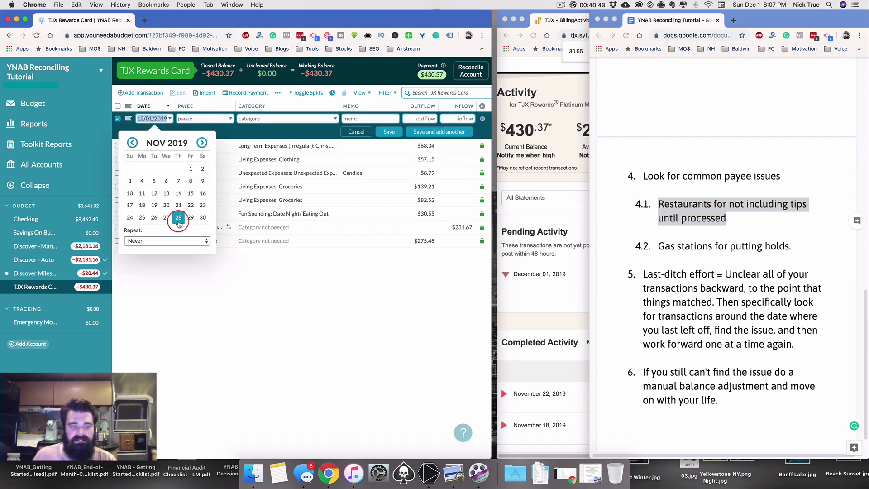
type("J")
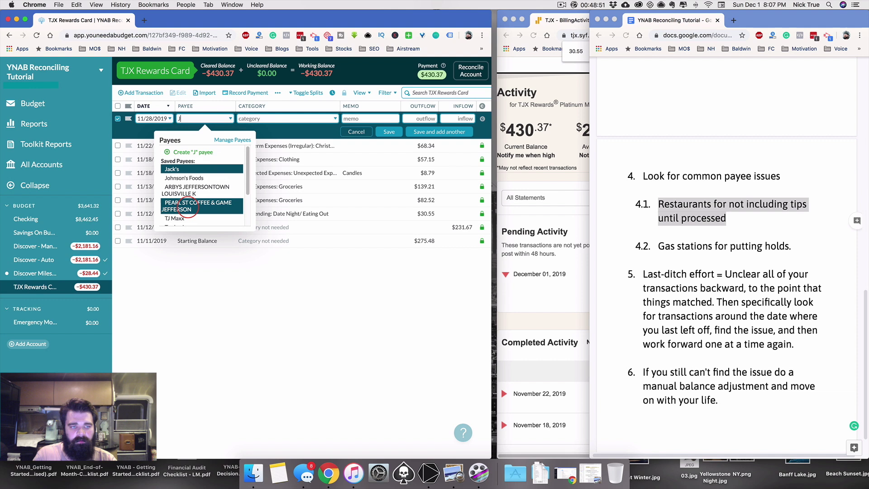
type("acWa")
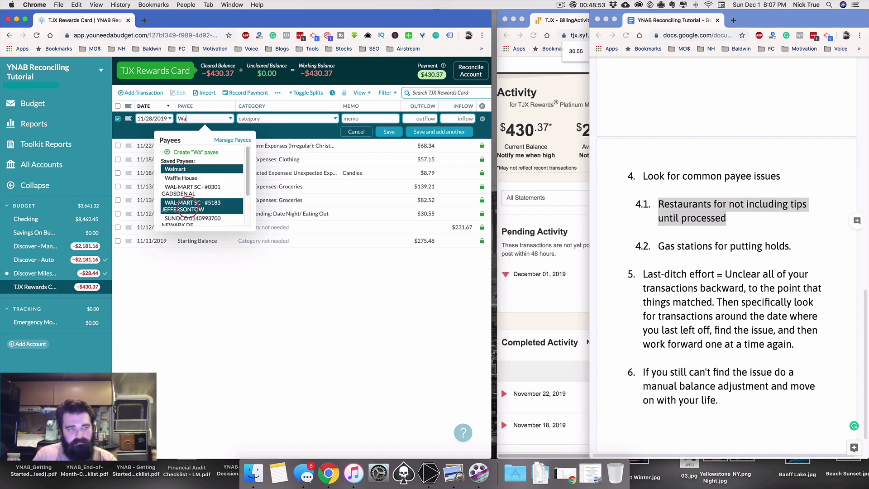
type("ff")
key("Tab")
key("Tab")
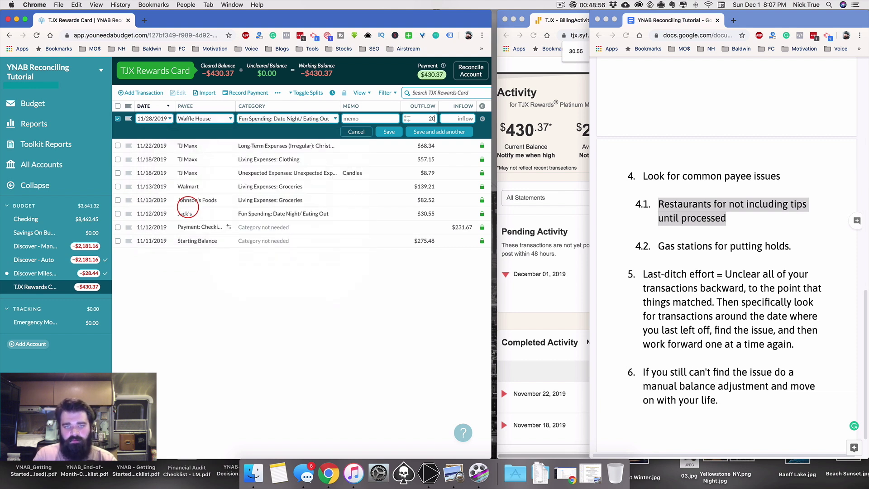
left_click(392, 132)
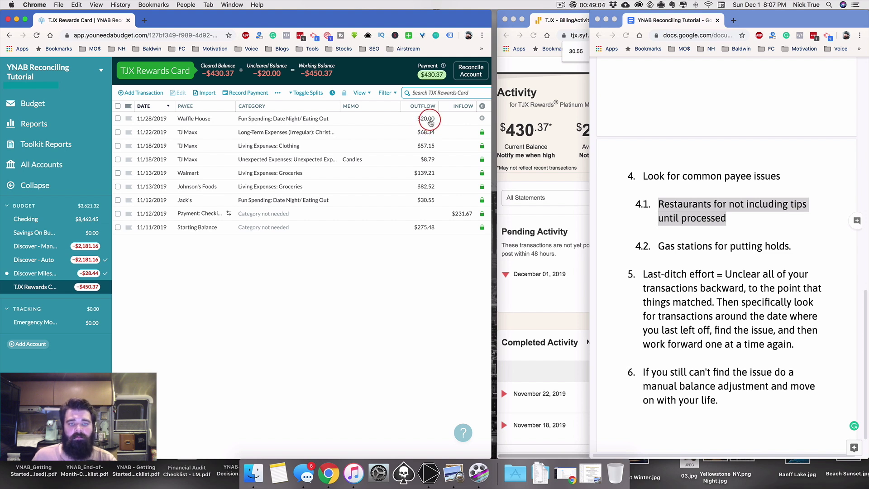
- Select the word 'stations' in the guide's gas tip
left_click(688, 244)
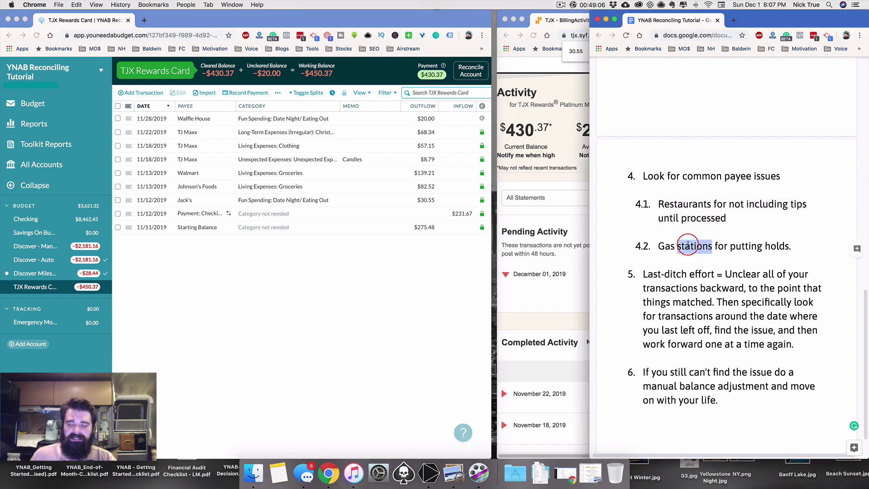
double_click(688, 245)
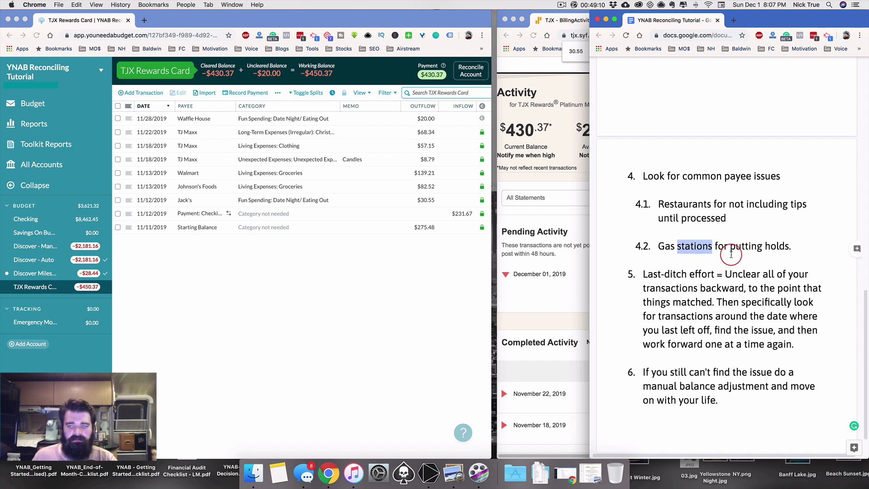
scroll(737, 247, "down", 1)
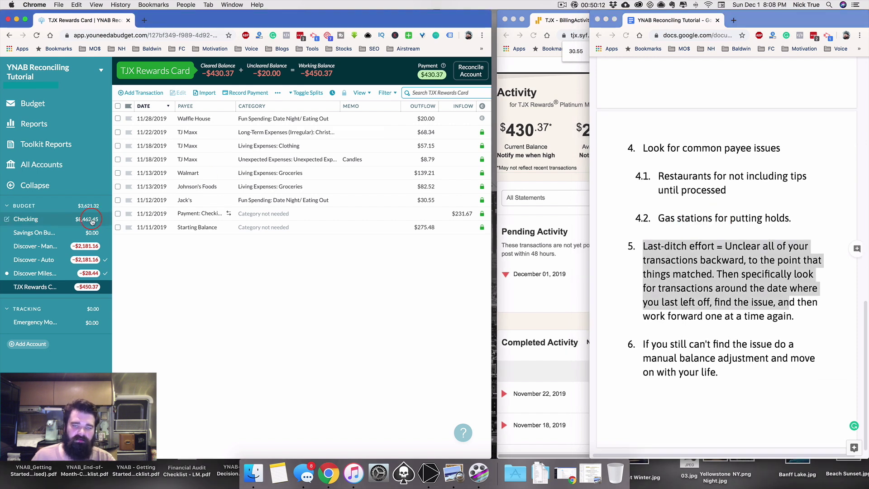
- Open the Checking register and select its $8,462.45 cleared balance
left_click(92, 221)
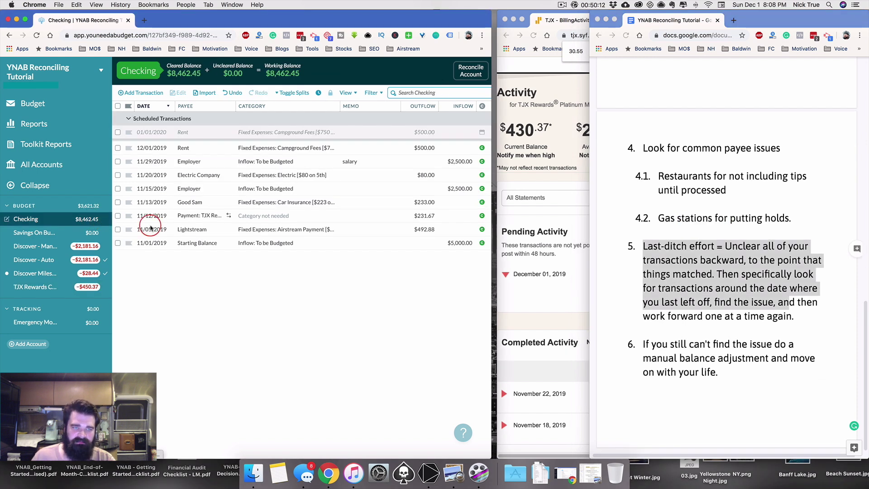
left_click(769, 259)
scroll(812, 260, "up", 2)
scroll(811, 260, "up", 10)
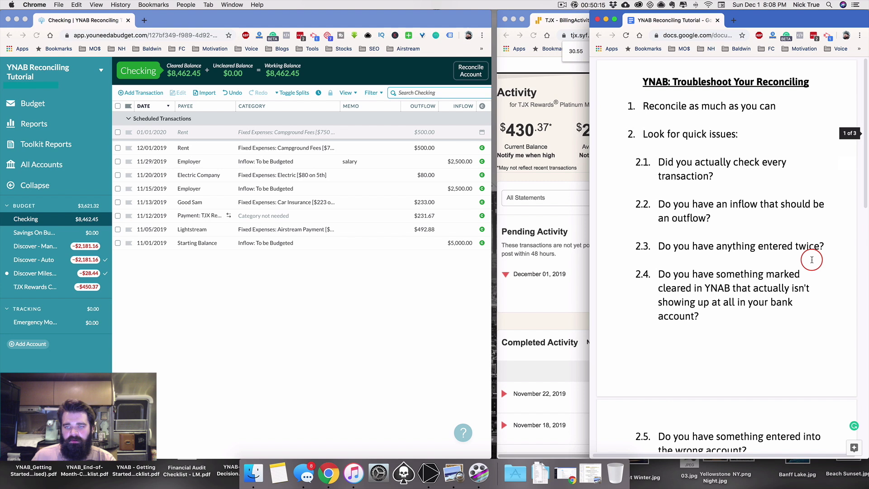
scroll(633, 126, "down", 2)
scroll(643, 240, "down", 10)
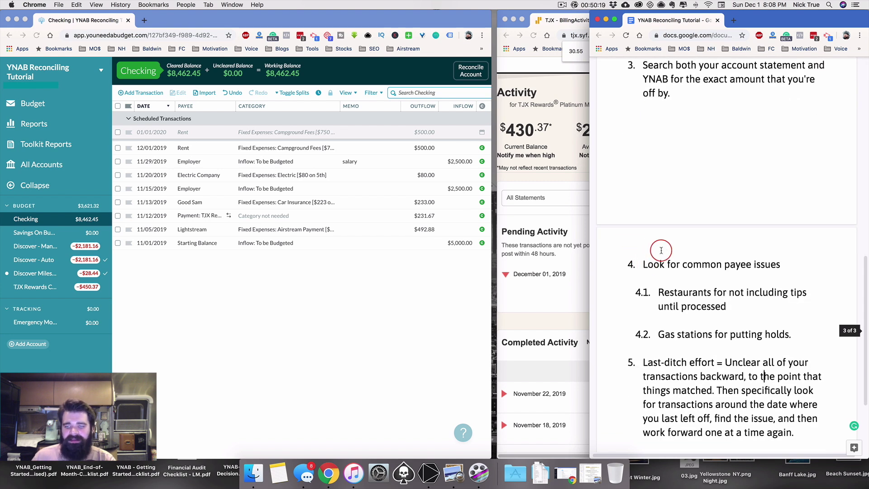
scroll(661, 250, "down", 3)
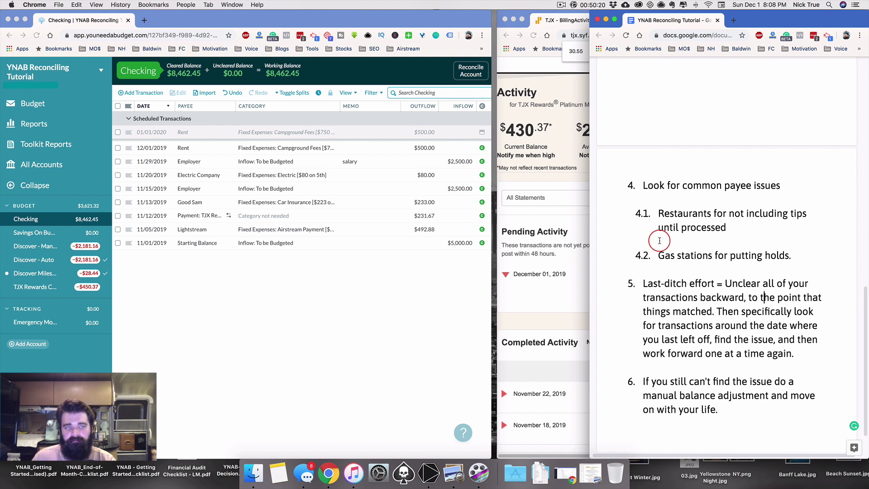
double_click(179, 72)
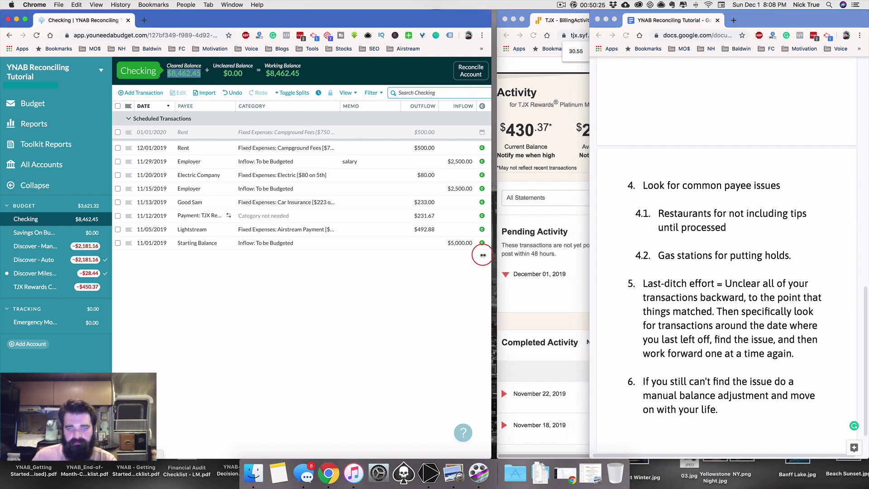
- Select the guide's whole last-ditch effort step
left_click(667, 296)
triple_click(667, 296)
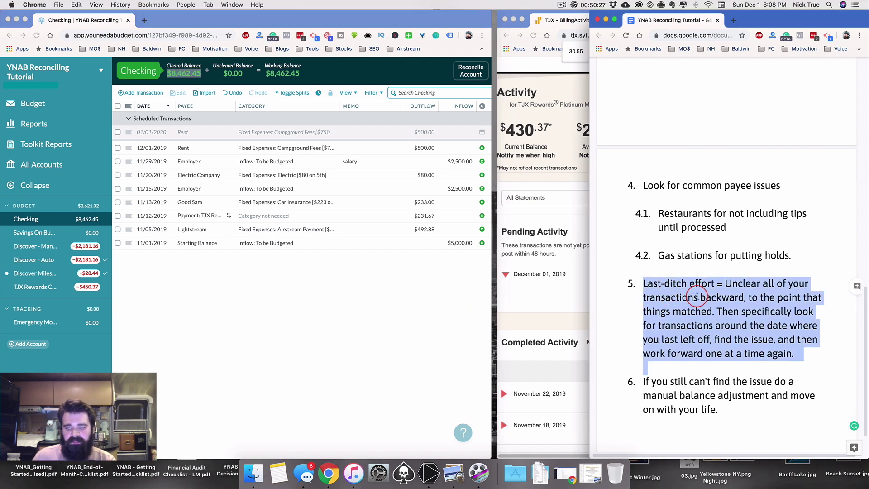
scroll(688, 294, "down", 2)
- Unclear the seven Checking transactions from 12/01 Rent down to 11/05 Lightstream
left_click(482, 149)
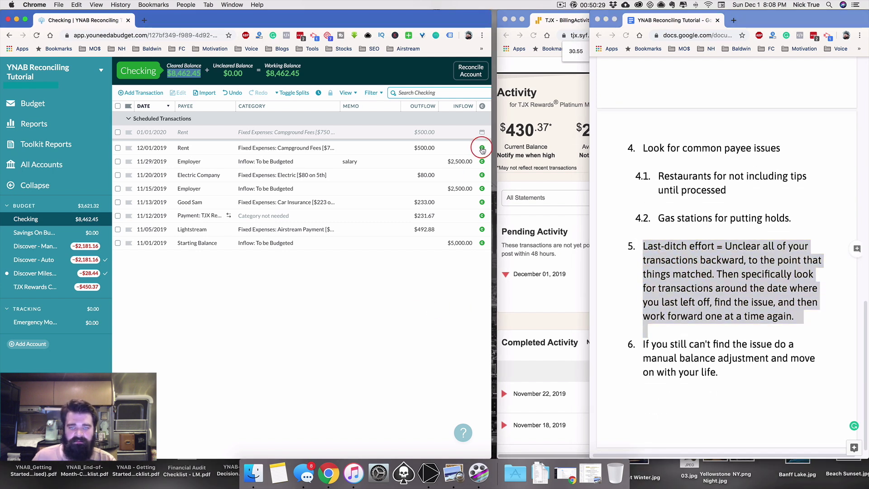
left_click(482, 161)
left_click(482, 175)
left_click(482, 188)
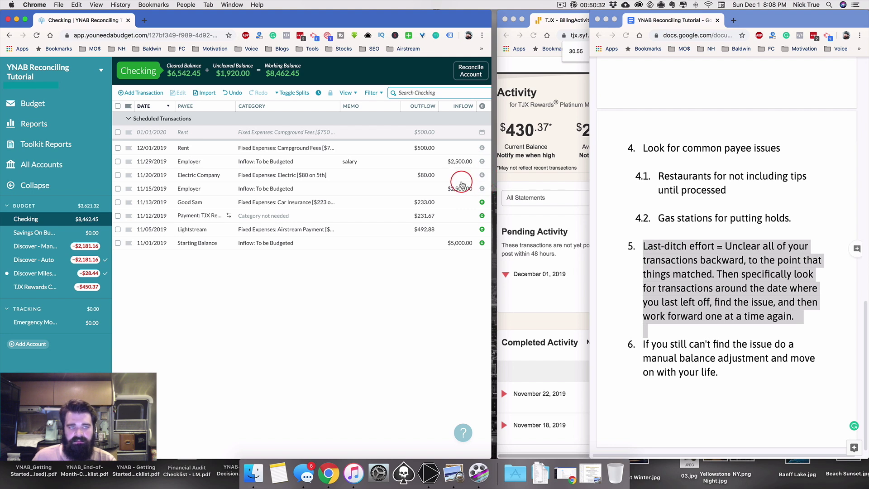
left_click(482, 202)
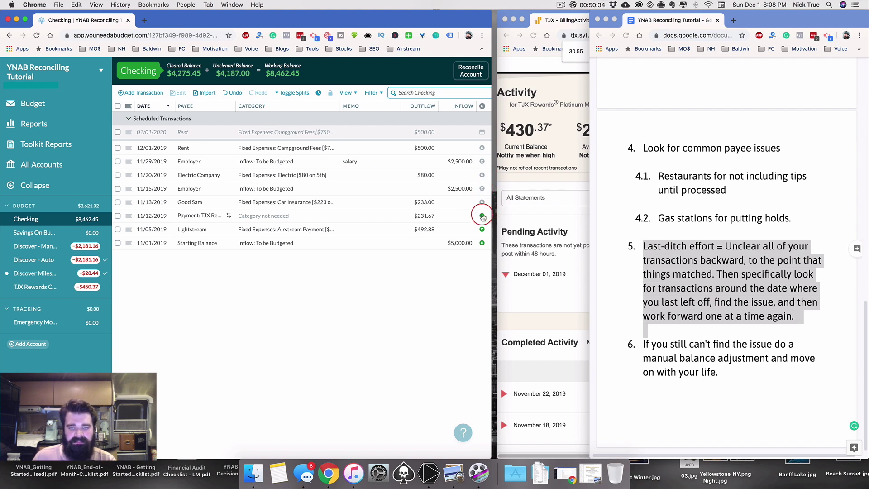
left_click(482, 215)
left_click(482, 229)
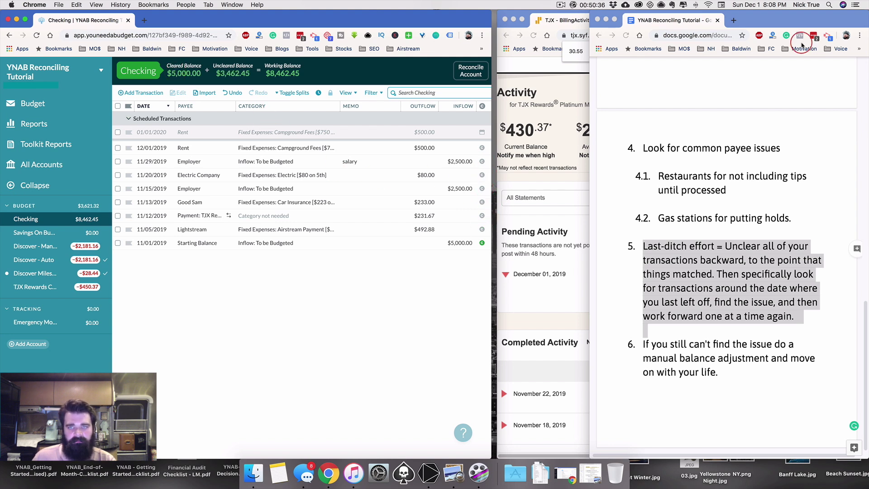
- Bring up Discover's recent activity page beside YNAB
left_click(801, 41)
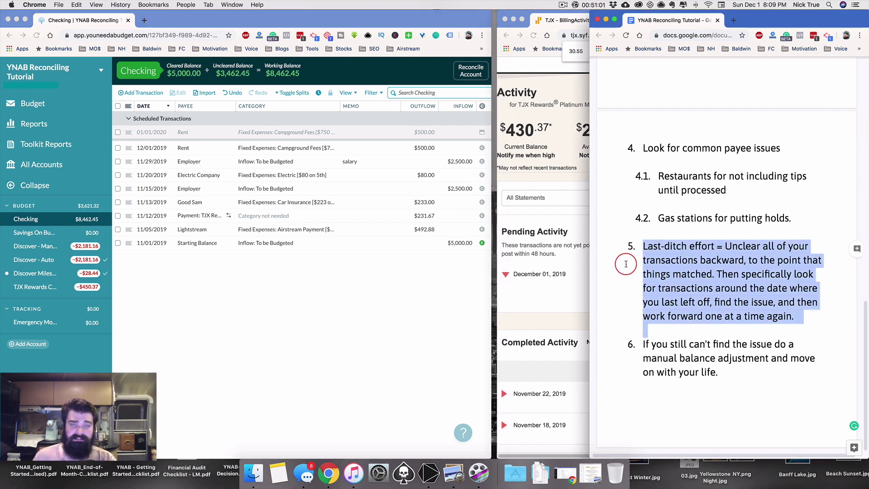
left_click(542, 259)
left_click(674, 20)
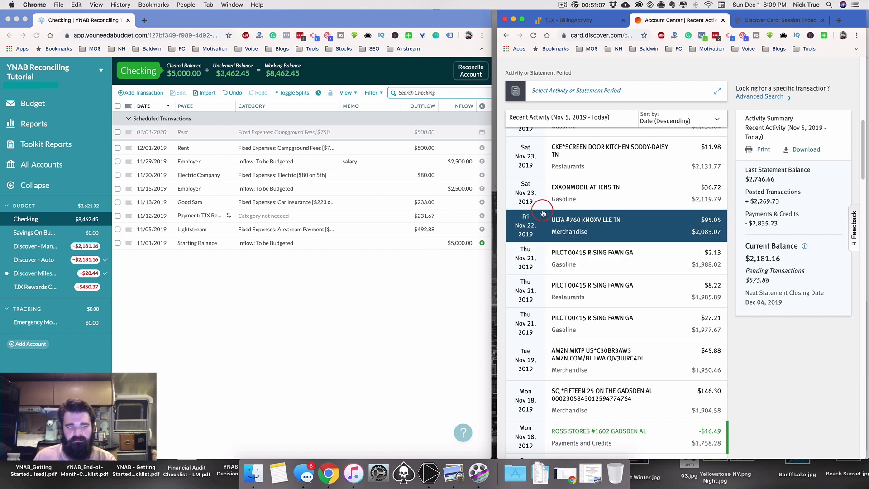
- Toggle the 11/12 and 11/13 rows cleared and back, then reconcile Checking at $5,000.00
left_click(483, 225)
left_click(482, 215)
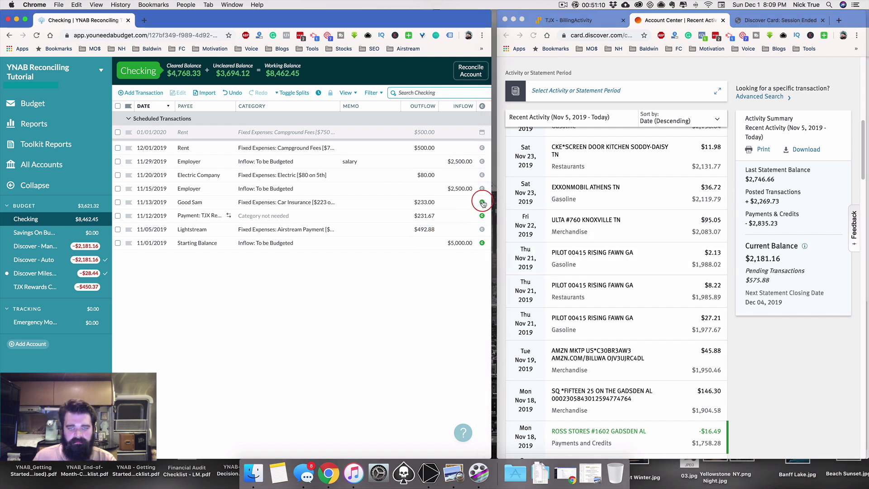
left_click(481, 202)
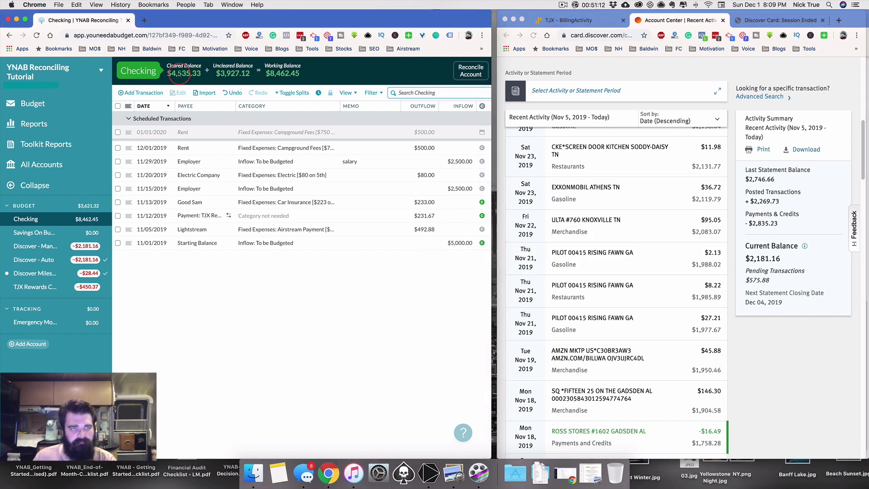
left_click(476, 203)
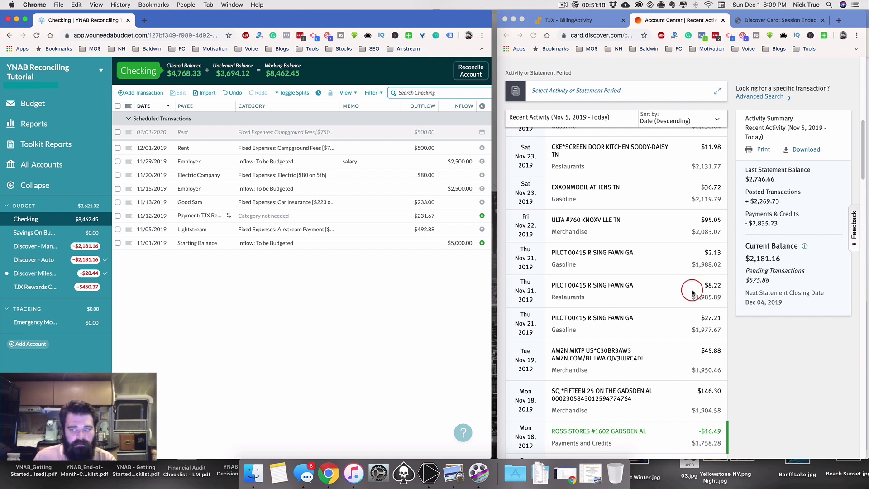
left_click(482, 216)
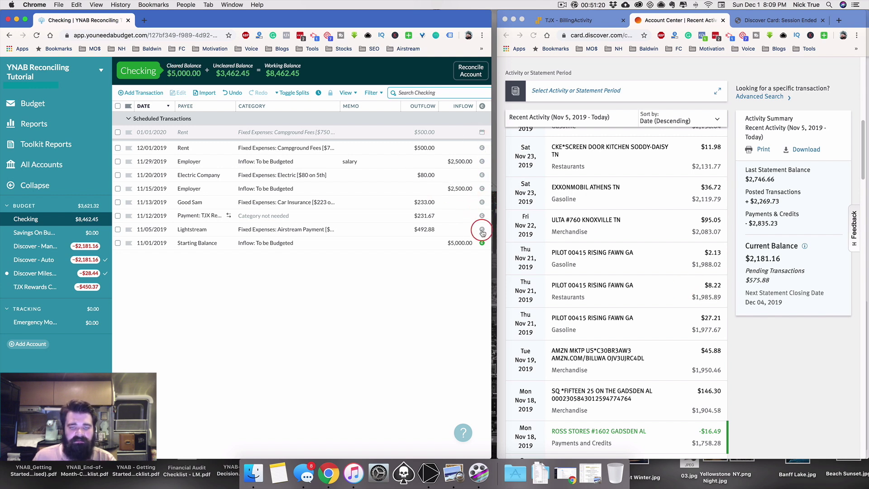
left_click(471, 72)
left_click(415, 133)
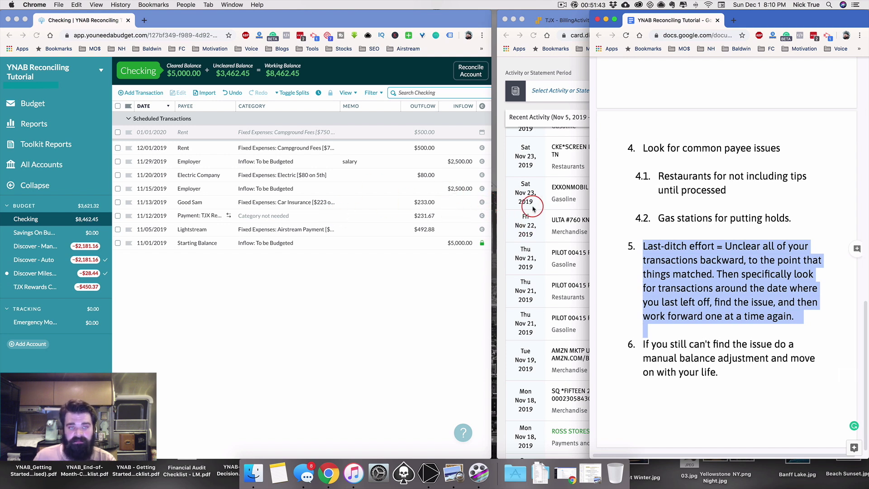
- Select the step 5 and step 6 paragraphs in the reconciling notes
left_click(684, 311)
left_click_drag(815, 315, 634, 243)
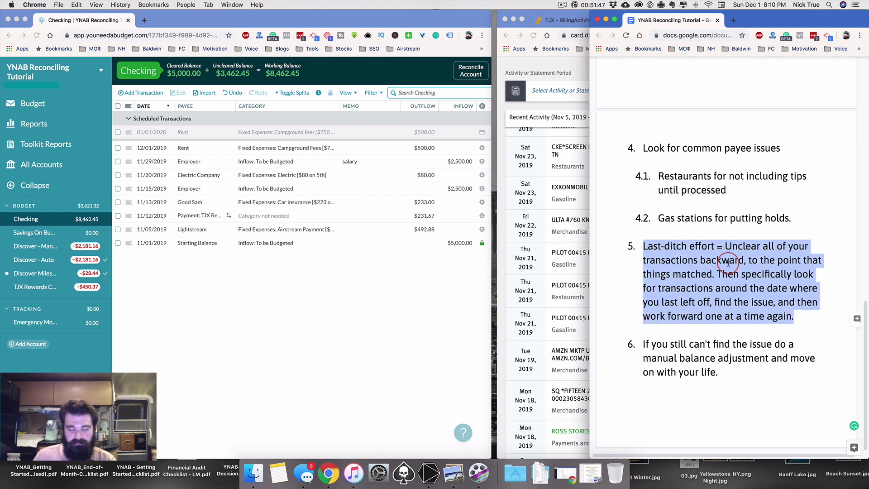
left_click_drag(739, 375, 643, 345)
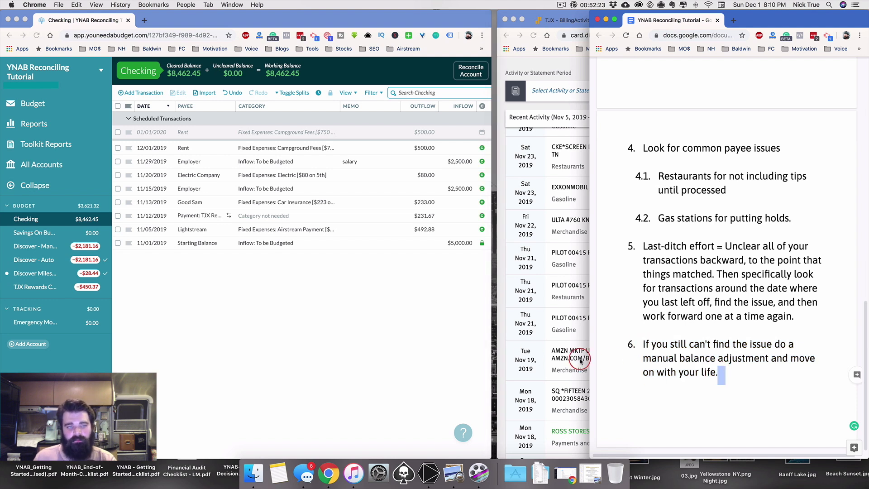
triple_click(660, 361)
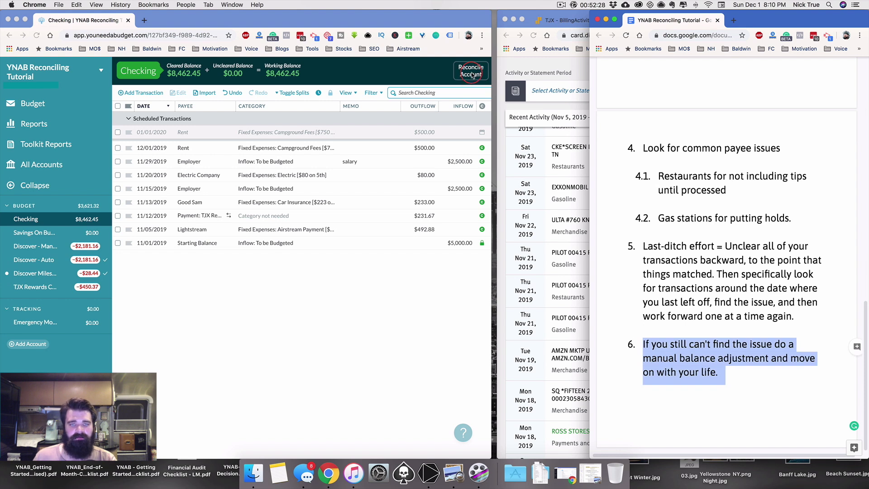
- Reconcile Checking again, entering 8458.45 as the actual balance to reveal a $4.00 difference
left_click(468, 74)
left_click(469, 74)
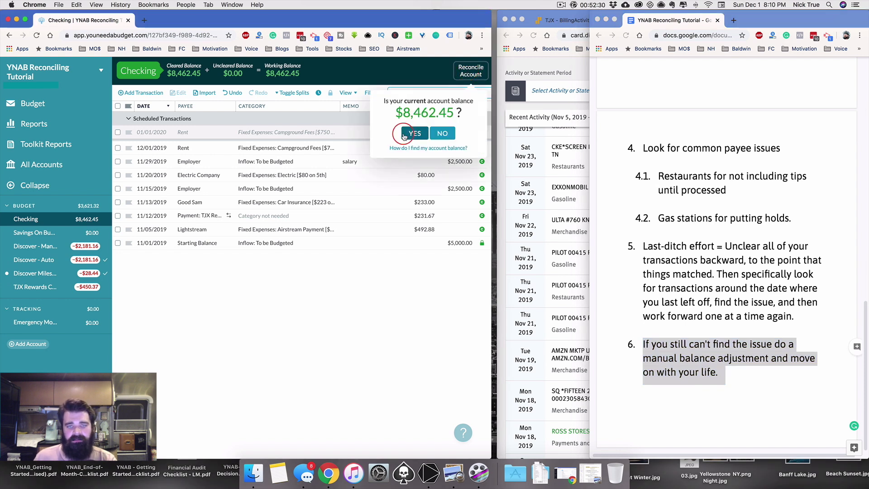
left_click(444, 134)
left_click(434, 112)
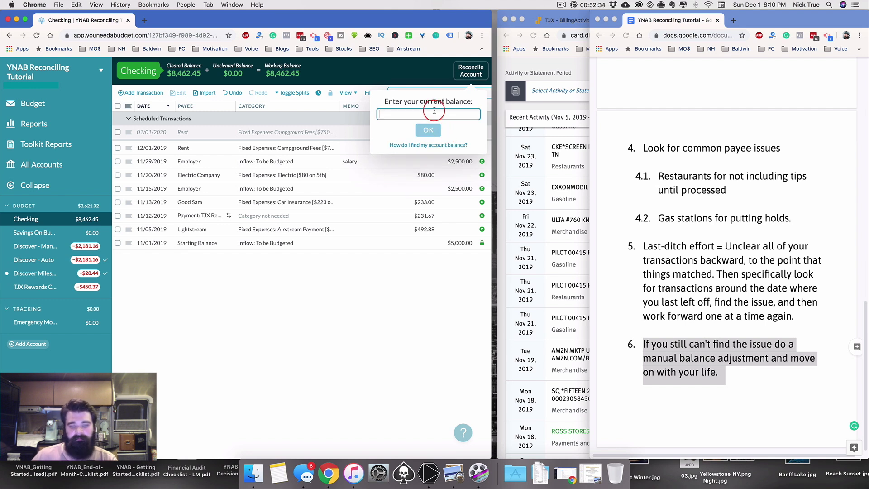
type("84")
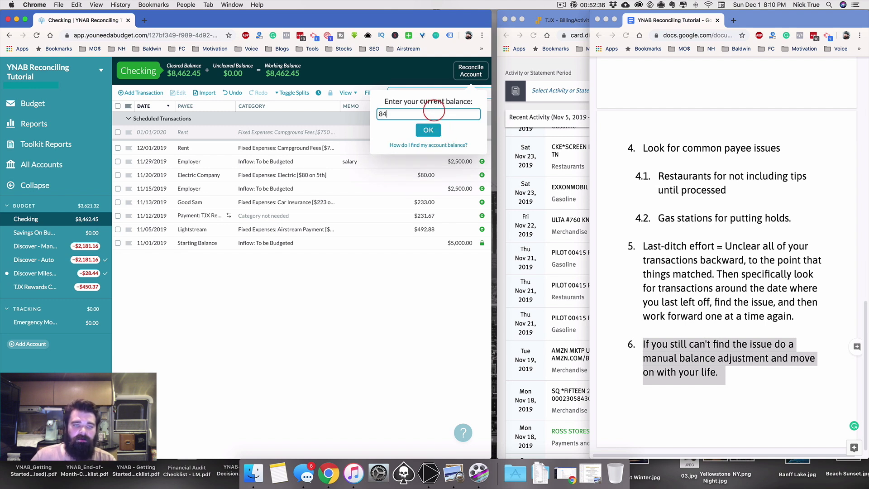
type("58.48")
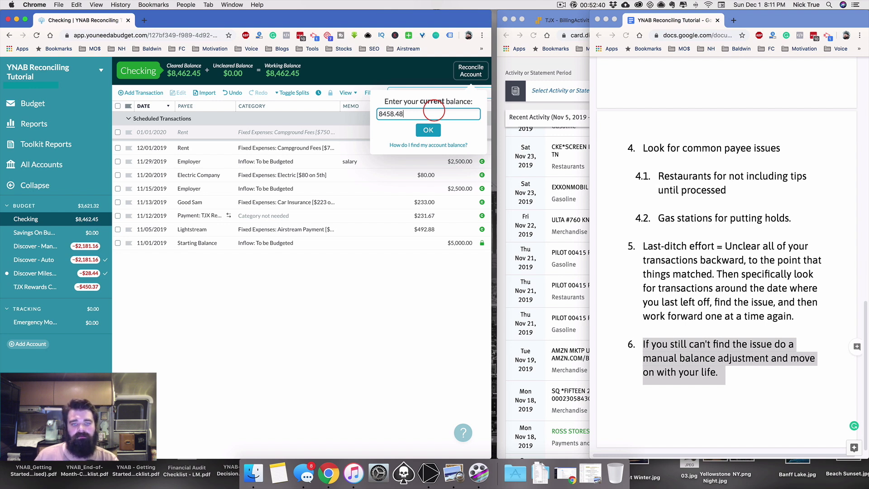
key("BackSpace")
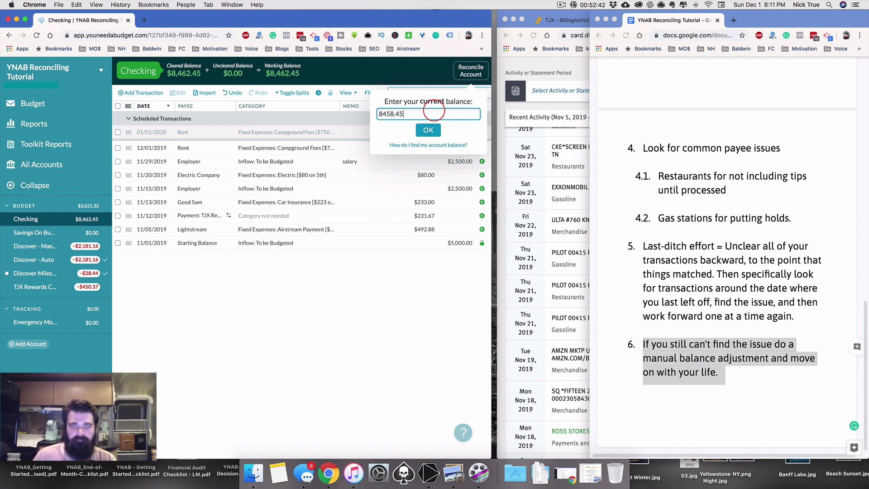
type("5")
key("Return")
left_click_drag(437, 103, 420, 103)
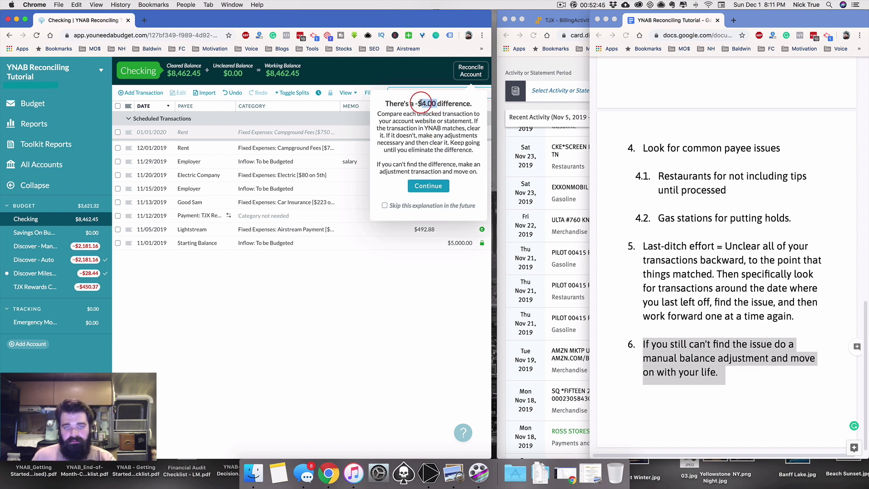
left_click(428, 185)
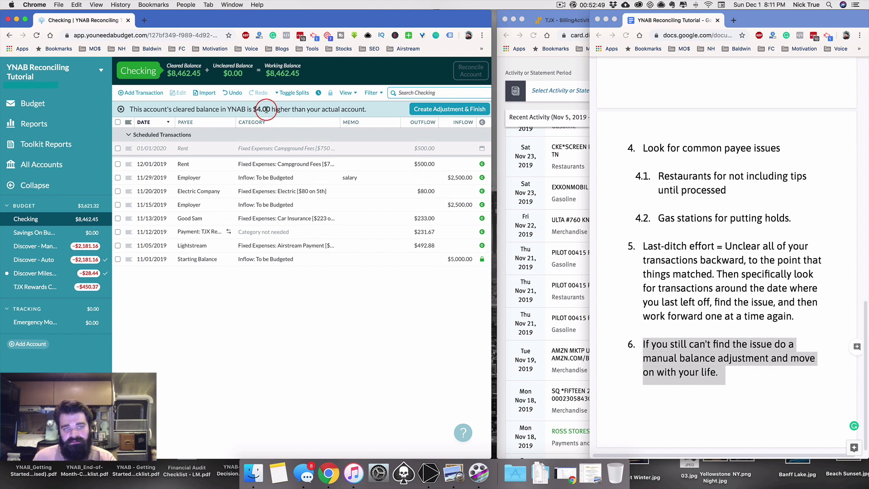
- Finish reconciling with a $4.00 adjustment, inspect the new adjustment row, and maximize the window
left_click(454, 110)
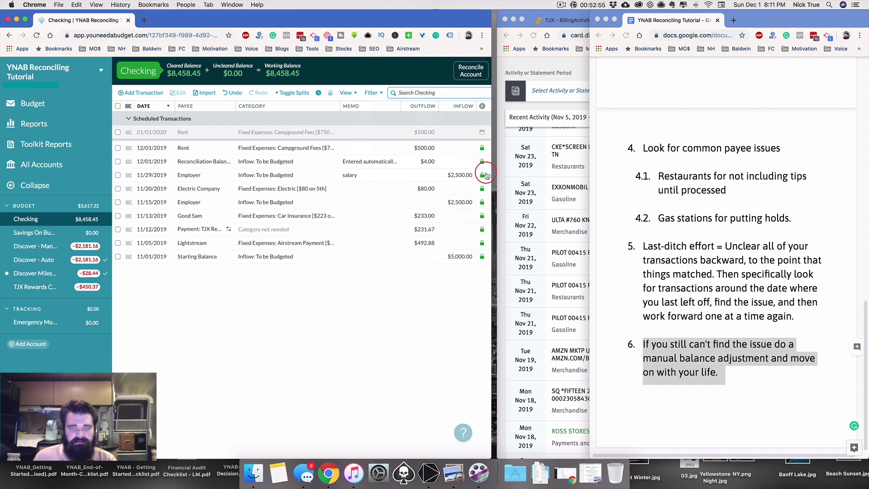
left_click(220, 160)
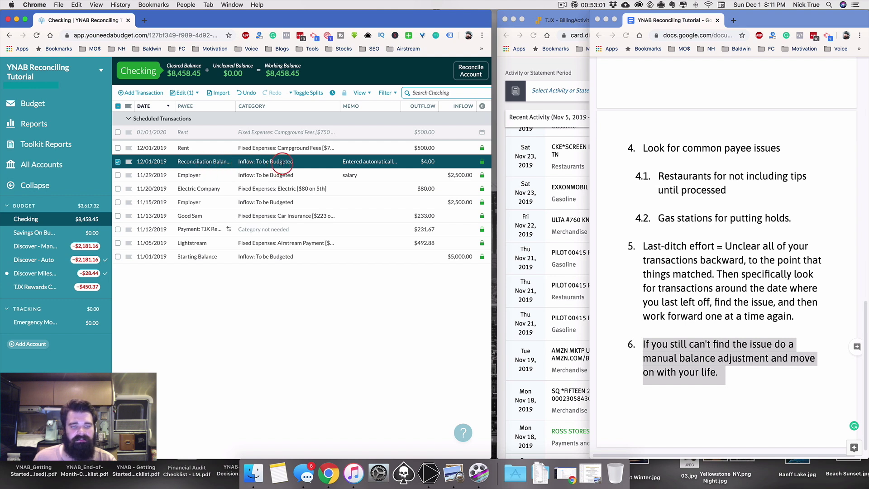
left_click(282, 162)
left_click(432, 174)
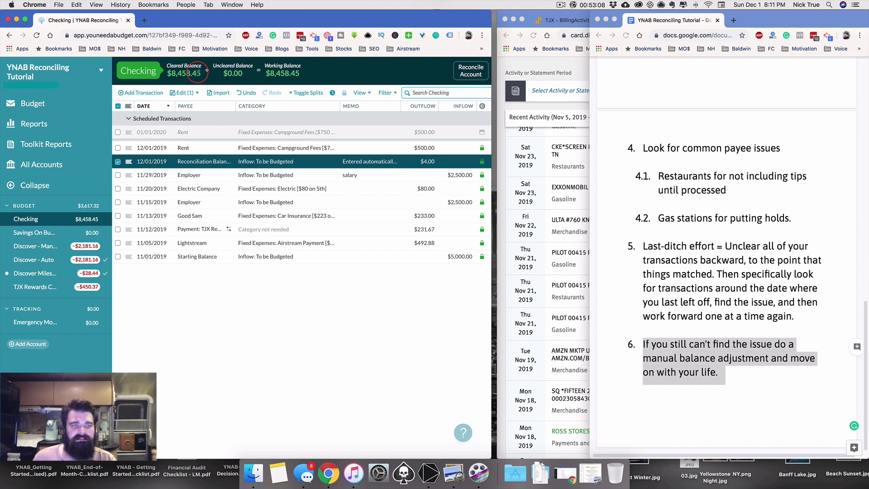
left_click_drag(200, 73, 173, 74)
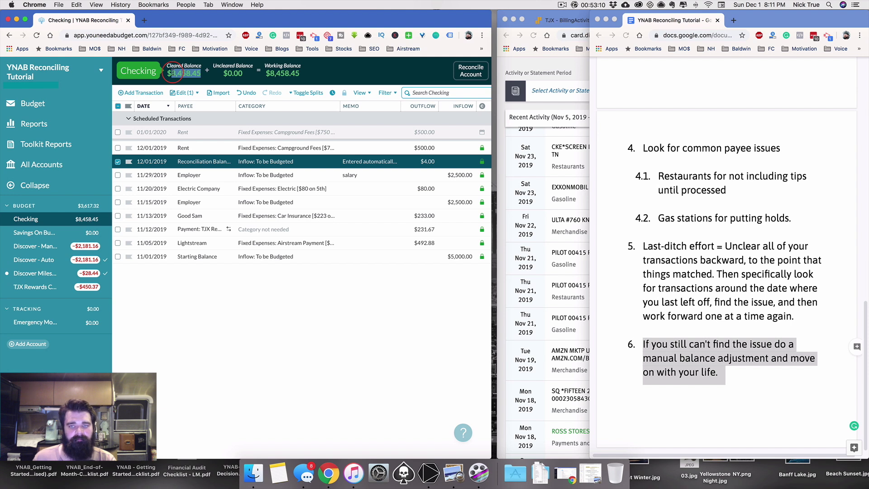
double_click(477, 16)
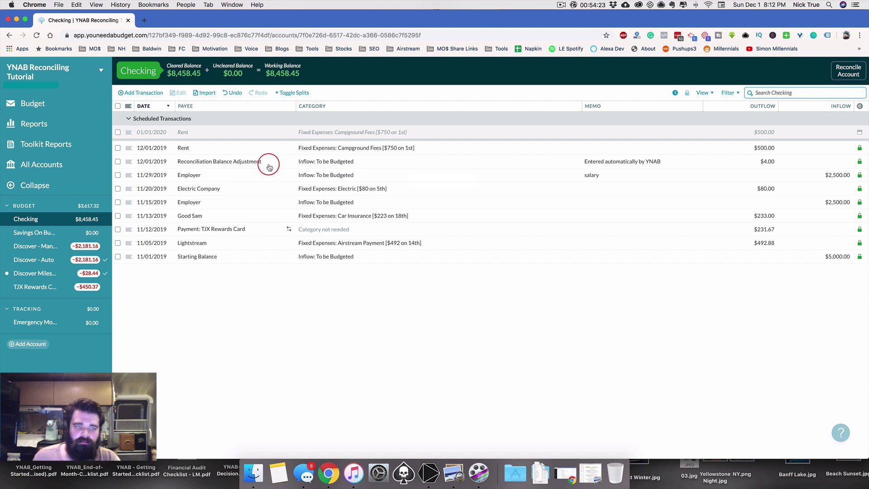
- Select and deselect the adjustment row, then return to the November 2019 budget
left_click(266, 166)
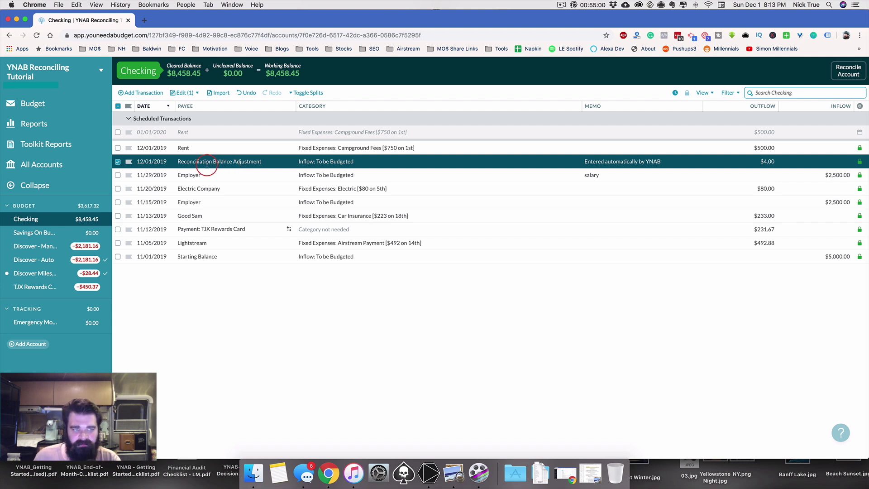
key("Escape")
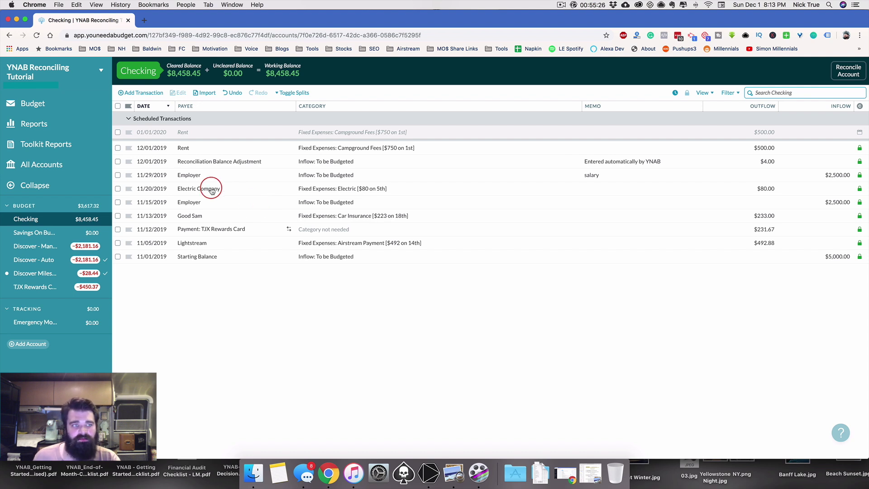
left_click(32, 103)
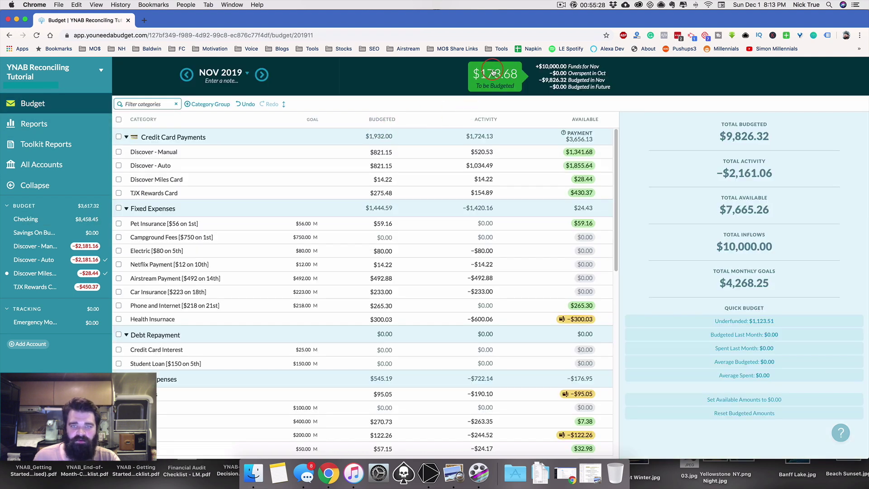